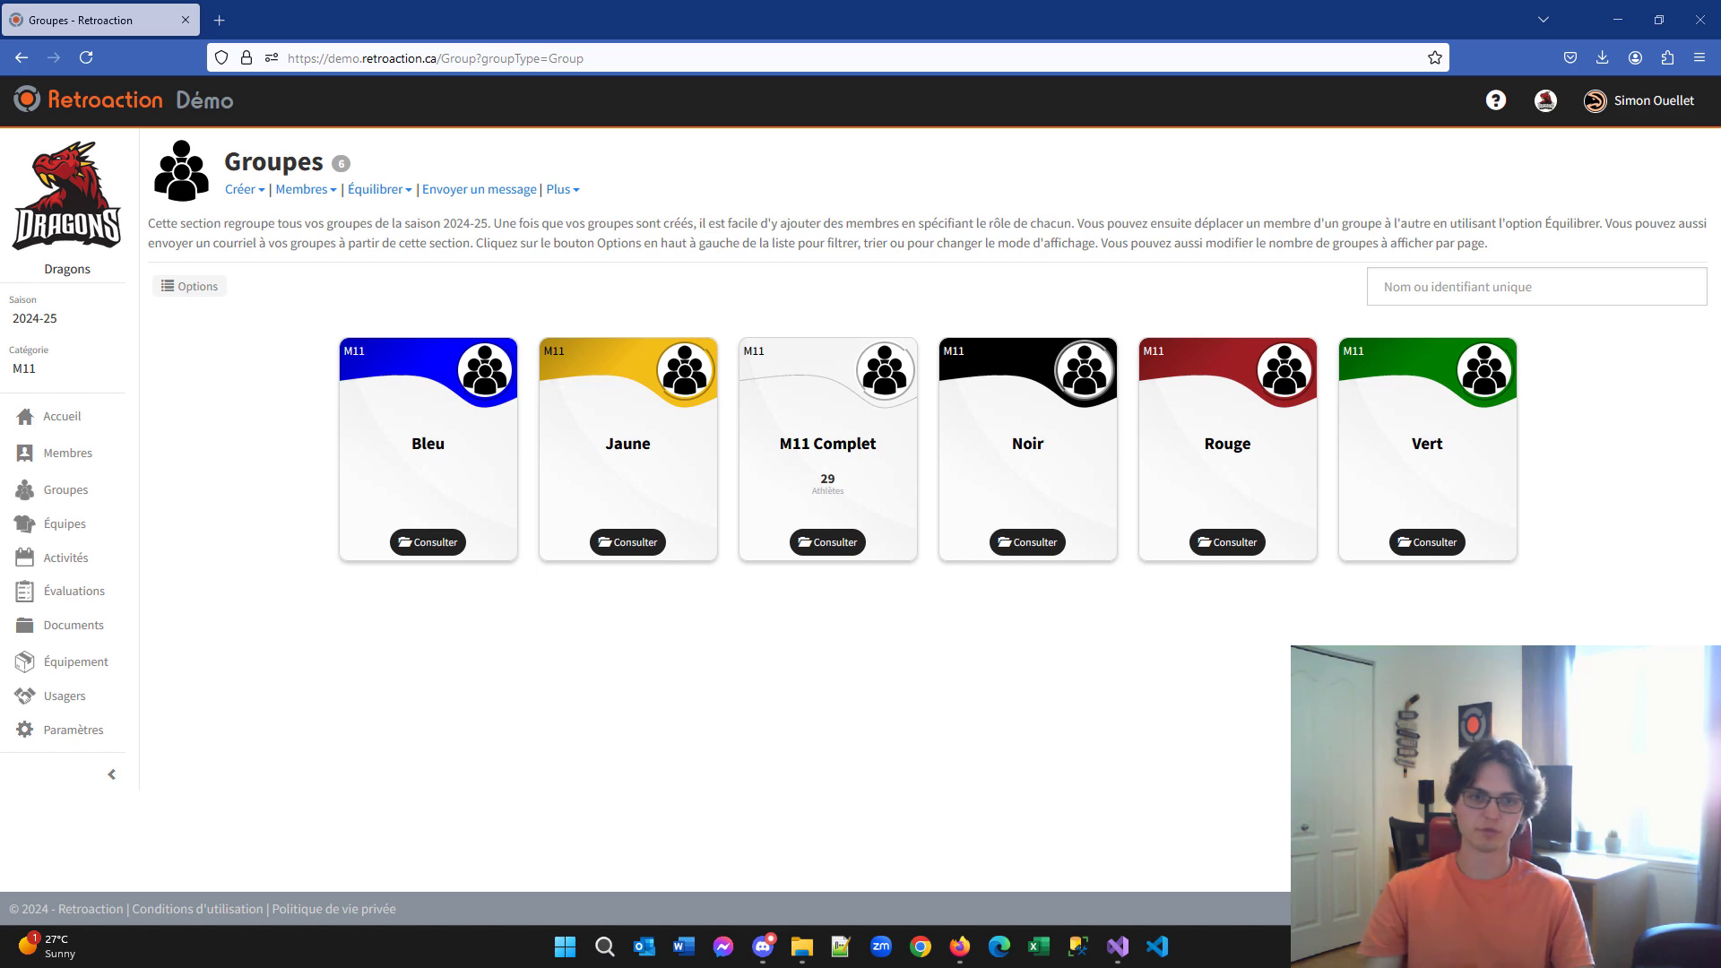
# Start automatically adding members to the groups, with Joueur as the role to add
pyautogui.press('F11')
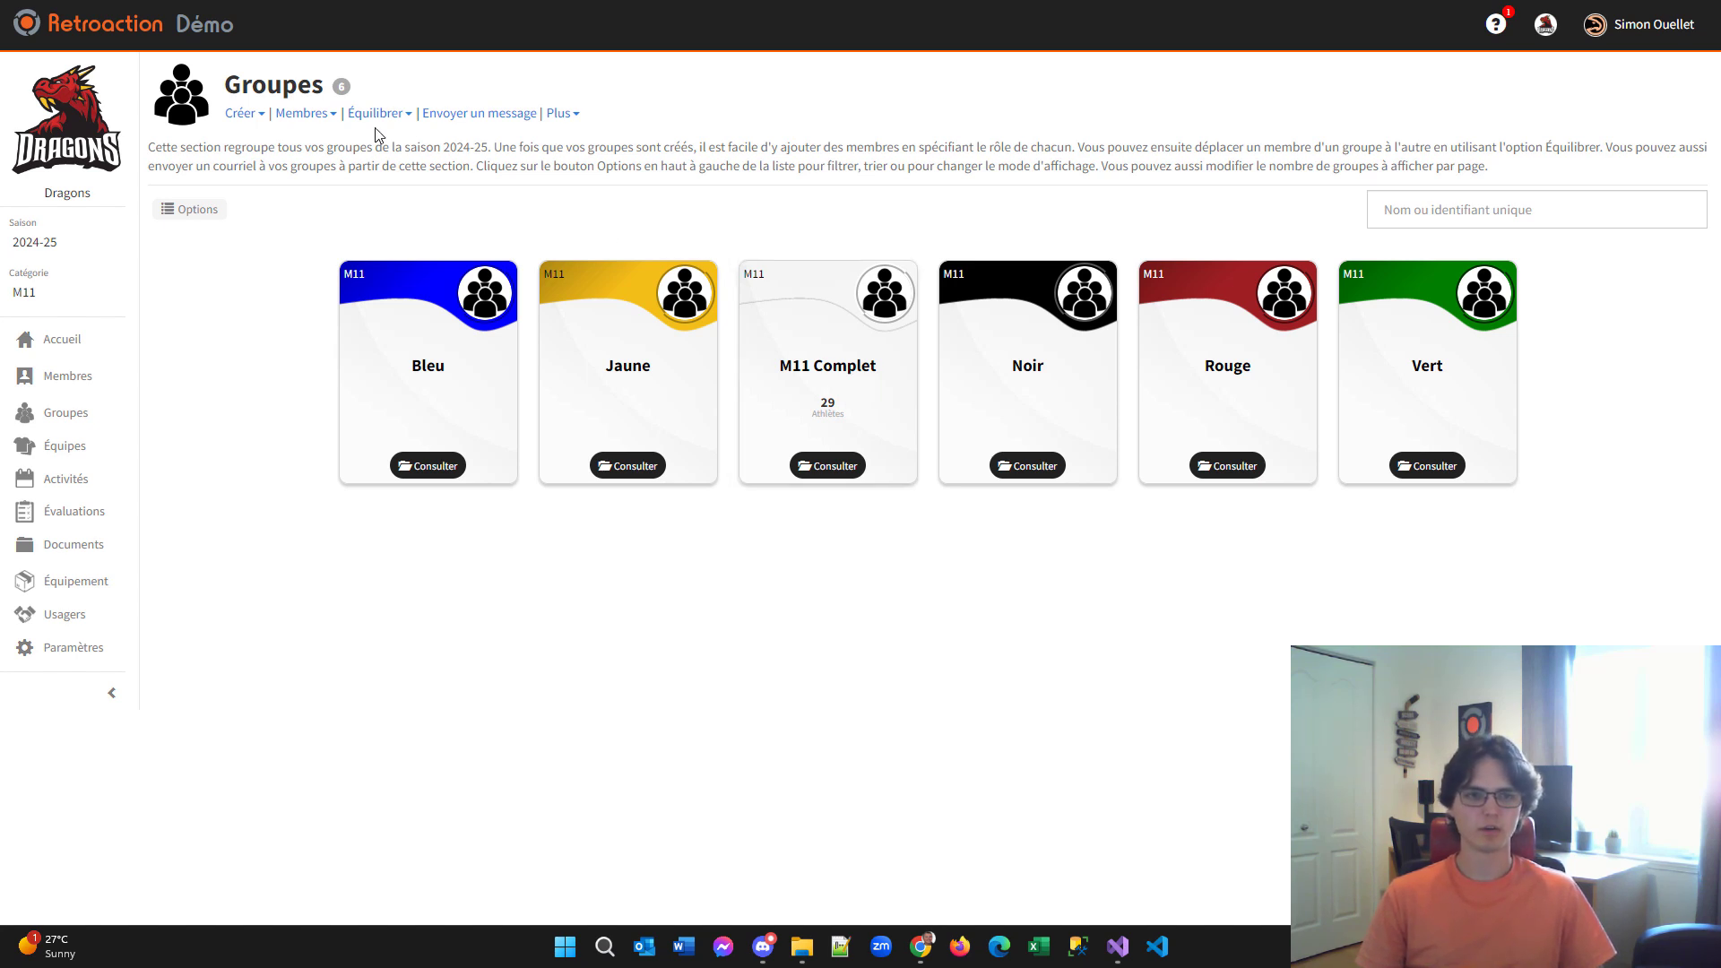
pyautogui.click(310, 121)
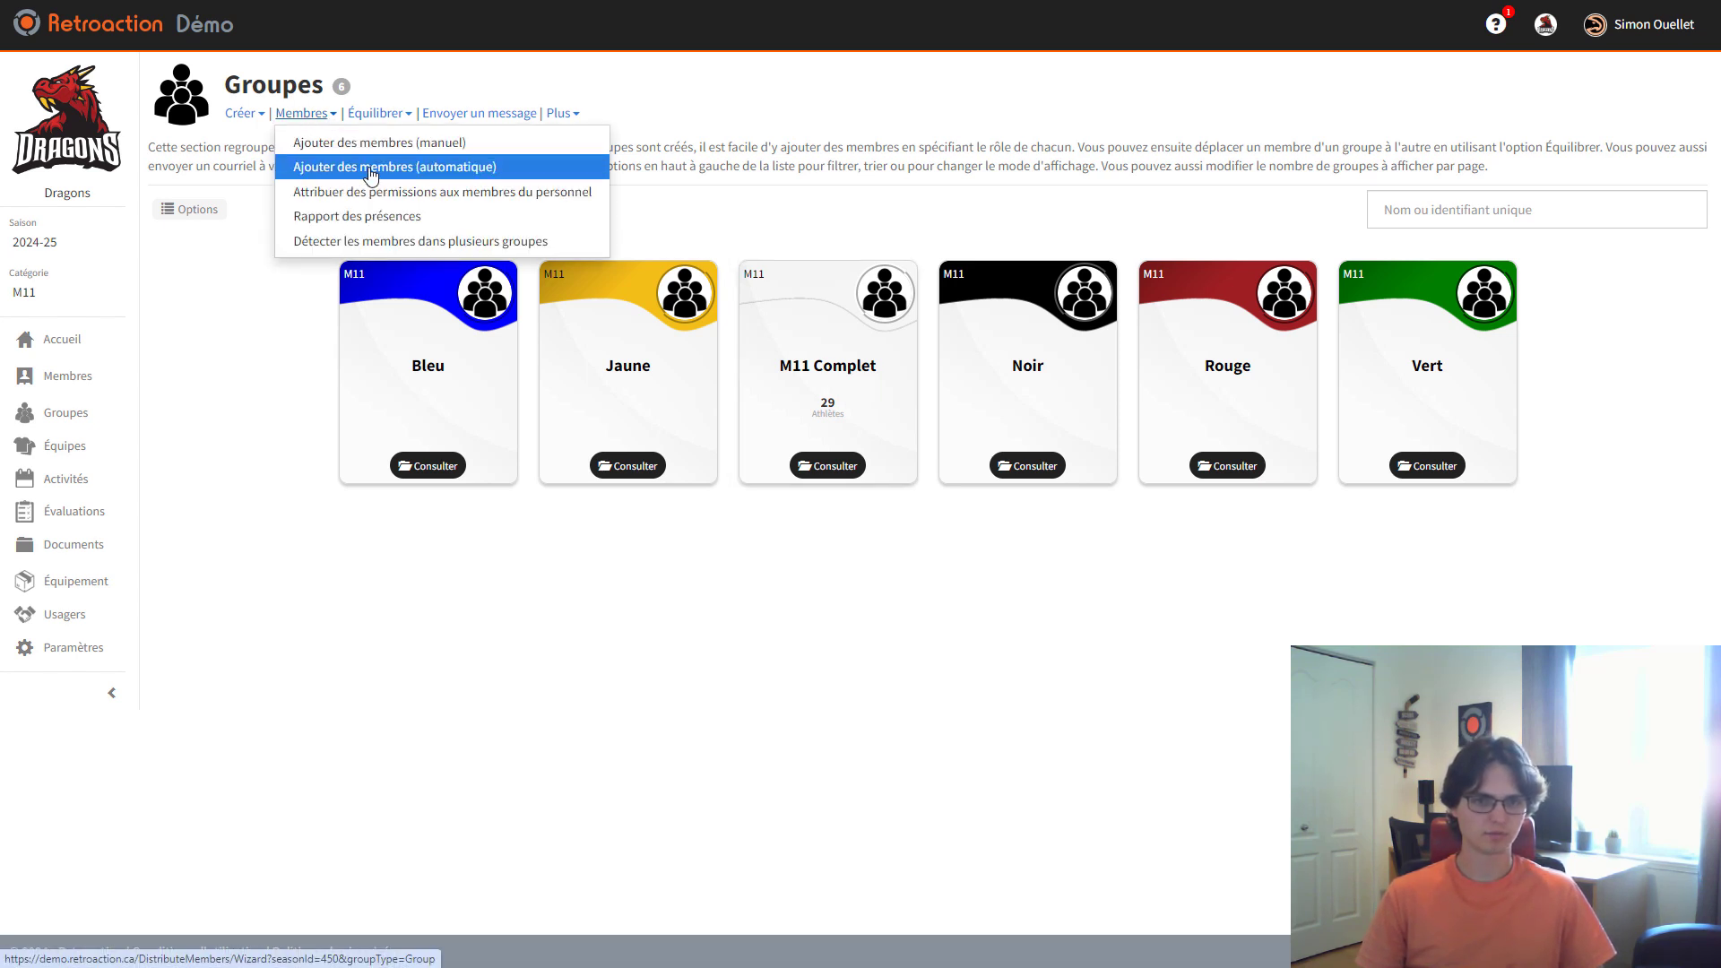
pyautogui.click(462, 174)
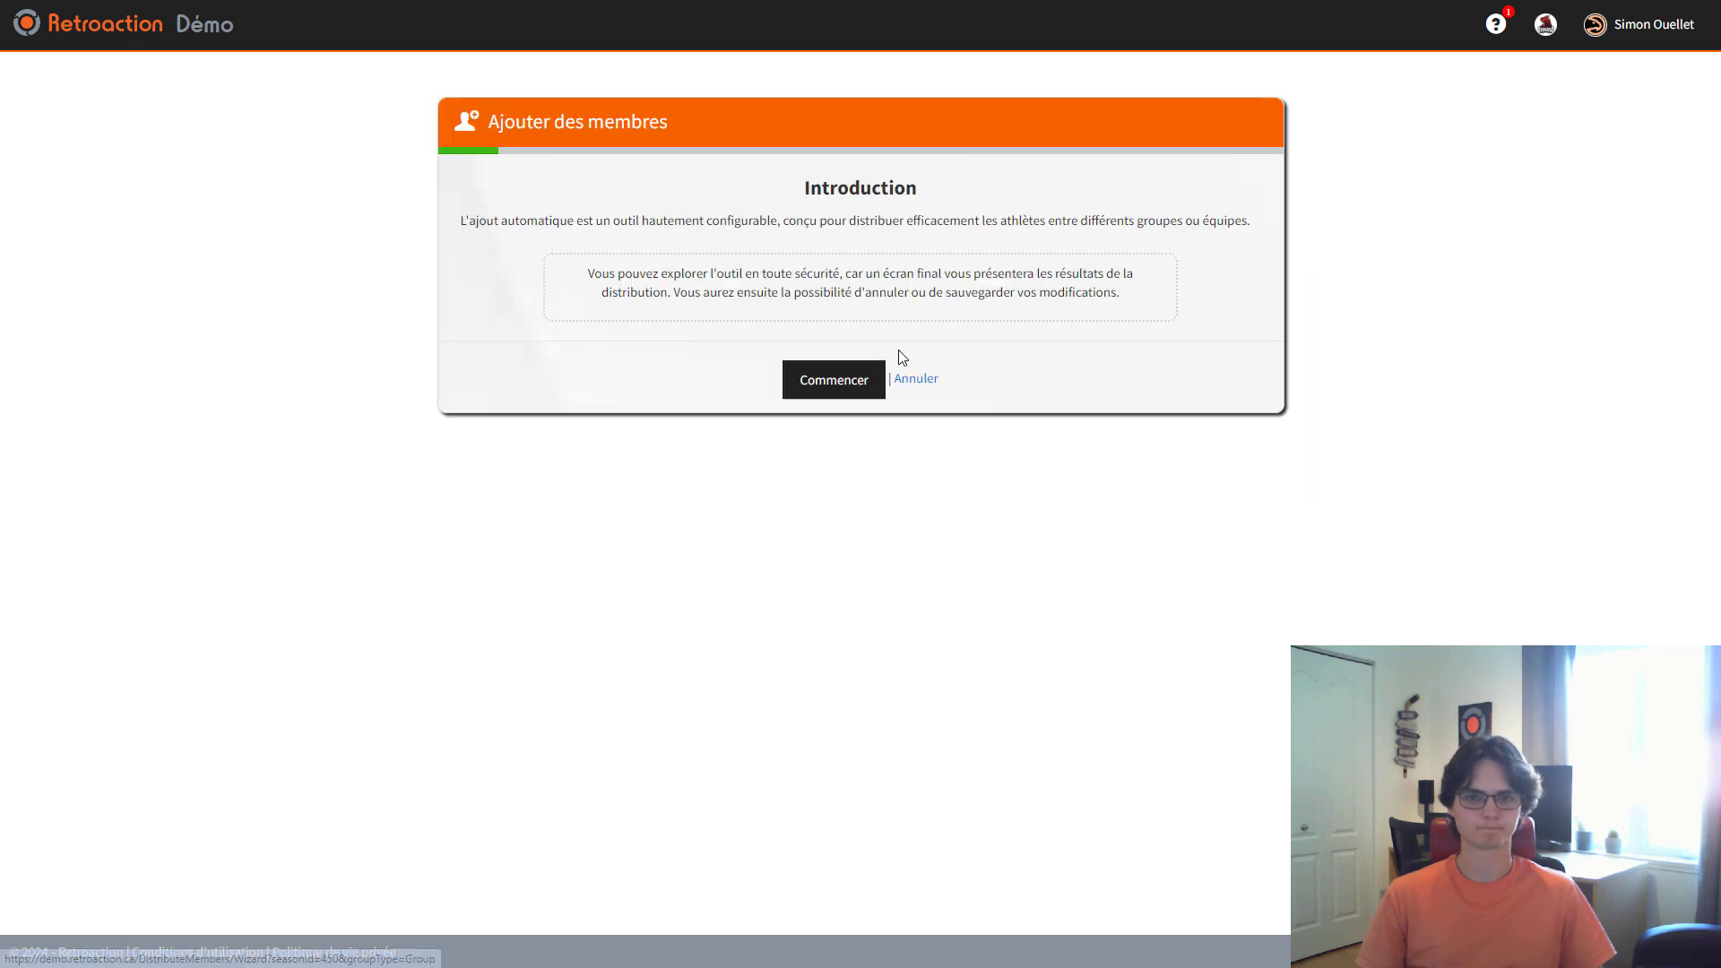
pyautogui.click(813, 386)
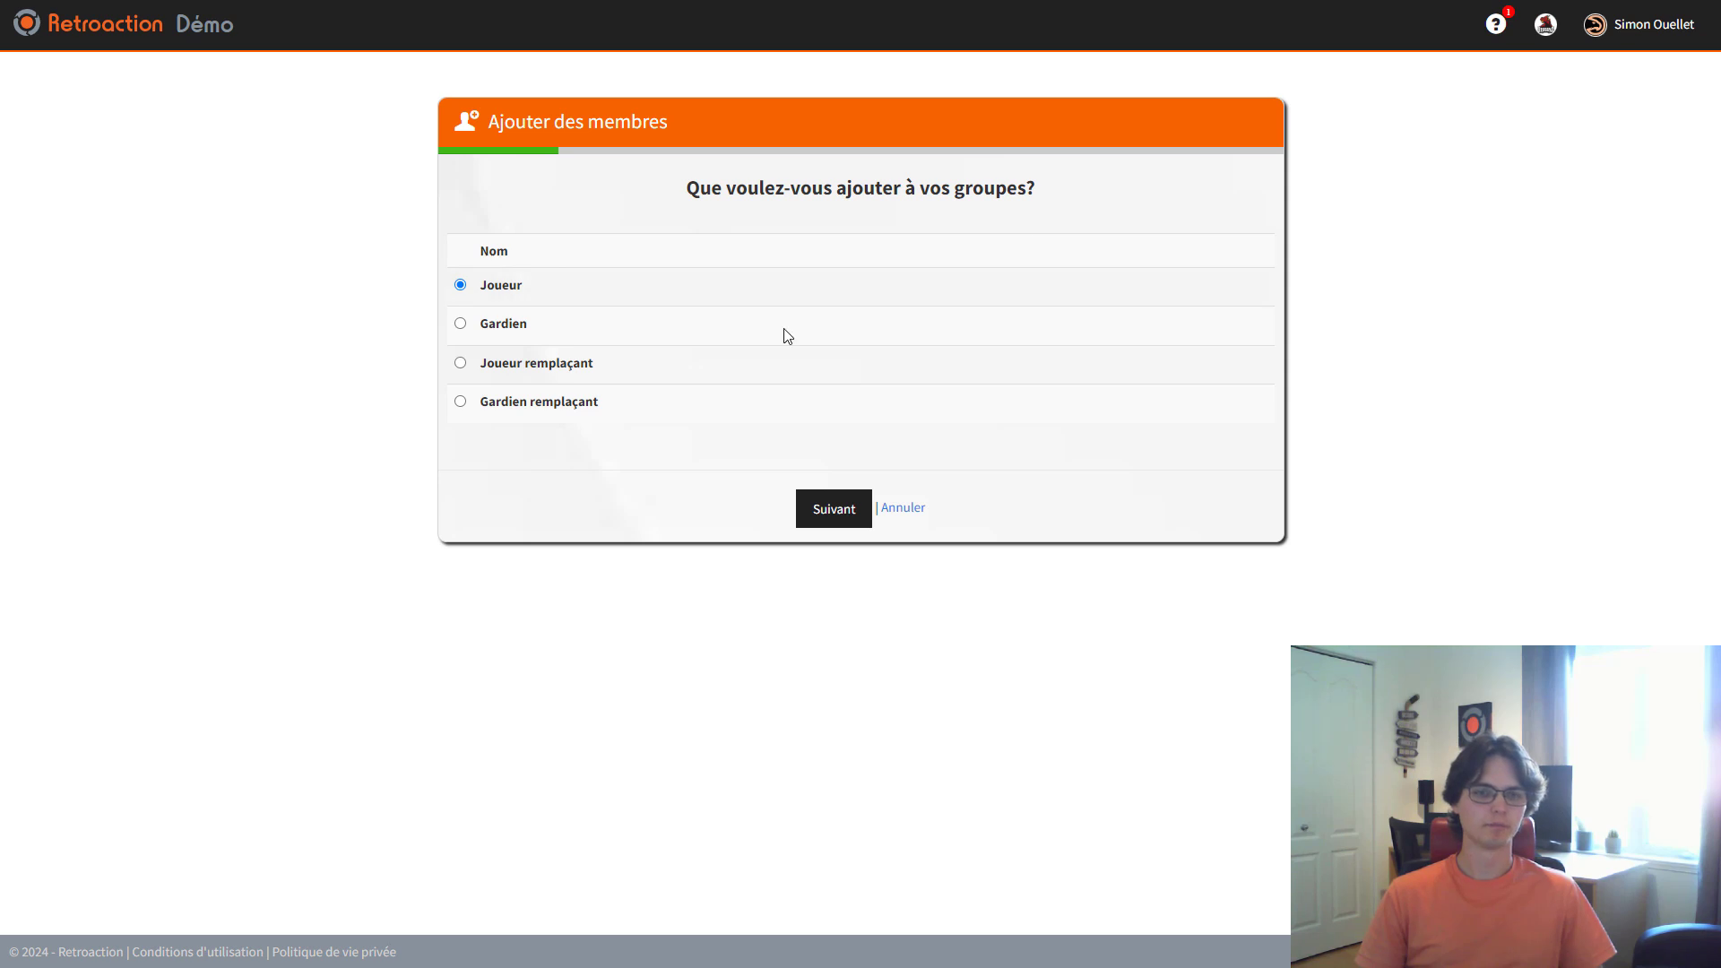
pyautogui.click(848, 499)
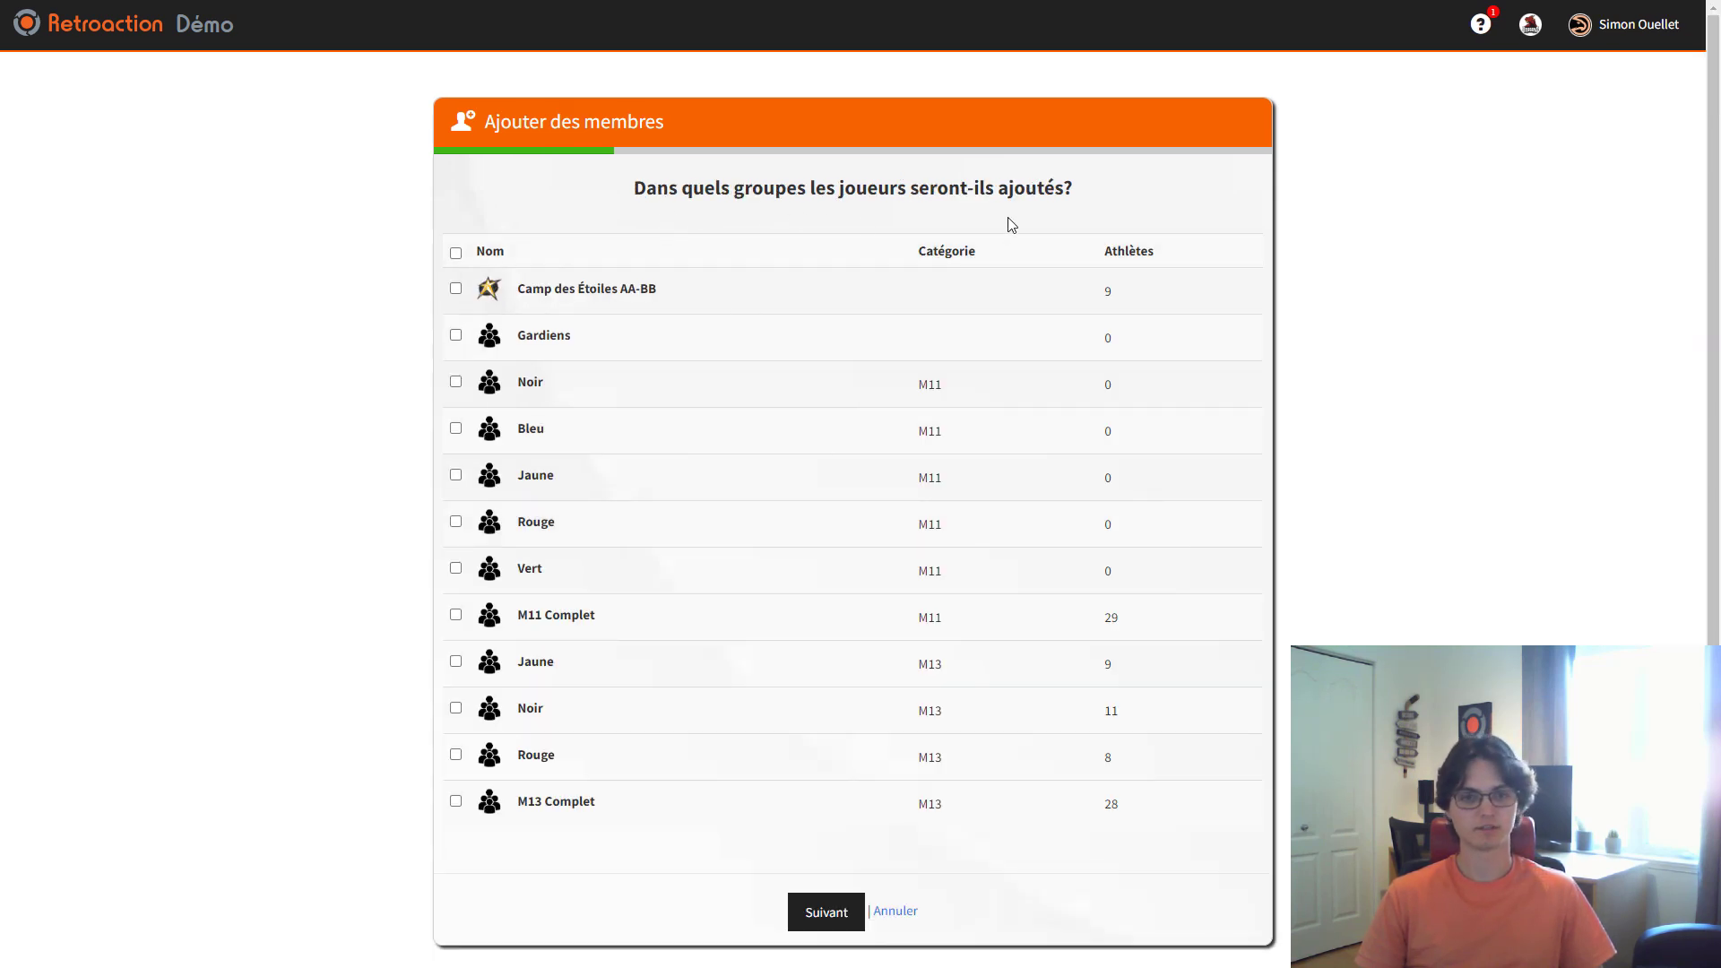
# Choose the M11 groups Noir, Bleu, Jaune, Rouge and Vert as destinations for the players
pyautogui.click(543, 385)
pyautogui.click(536, 433)
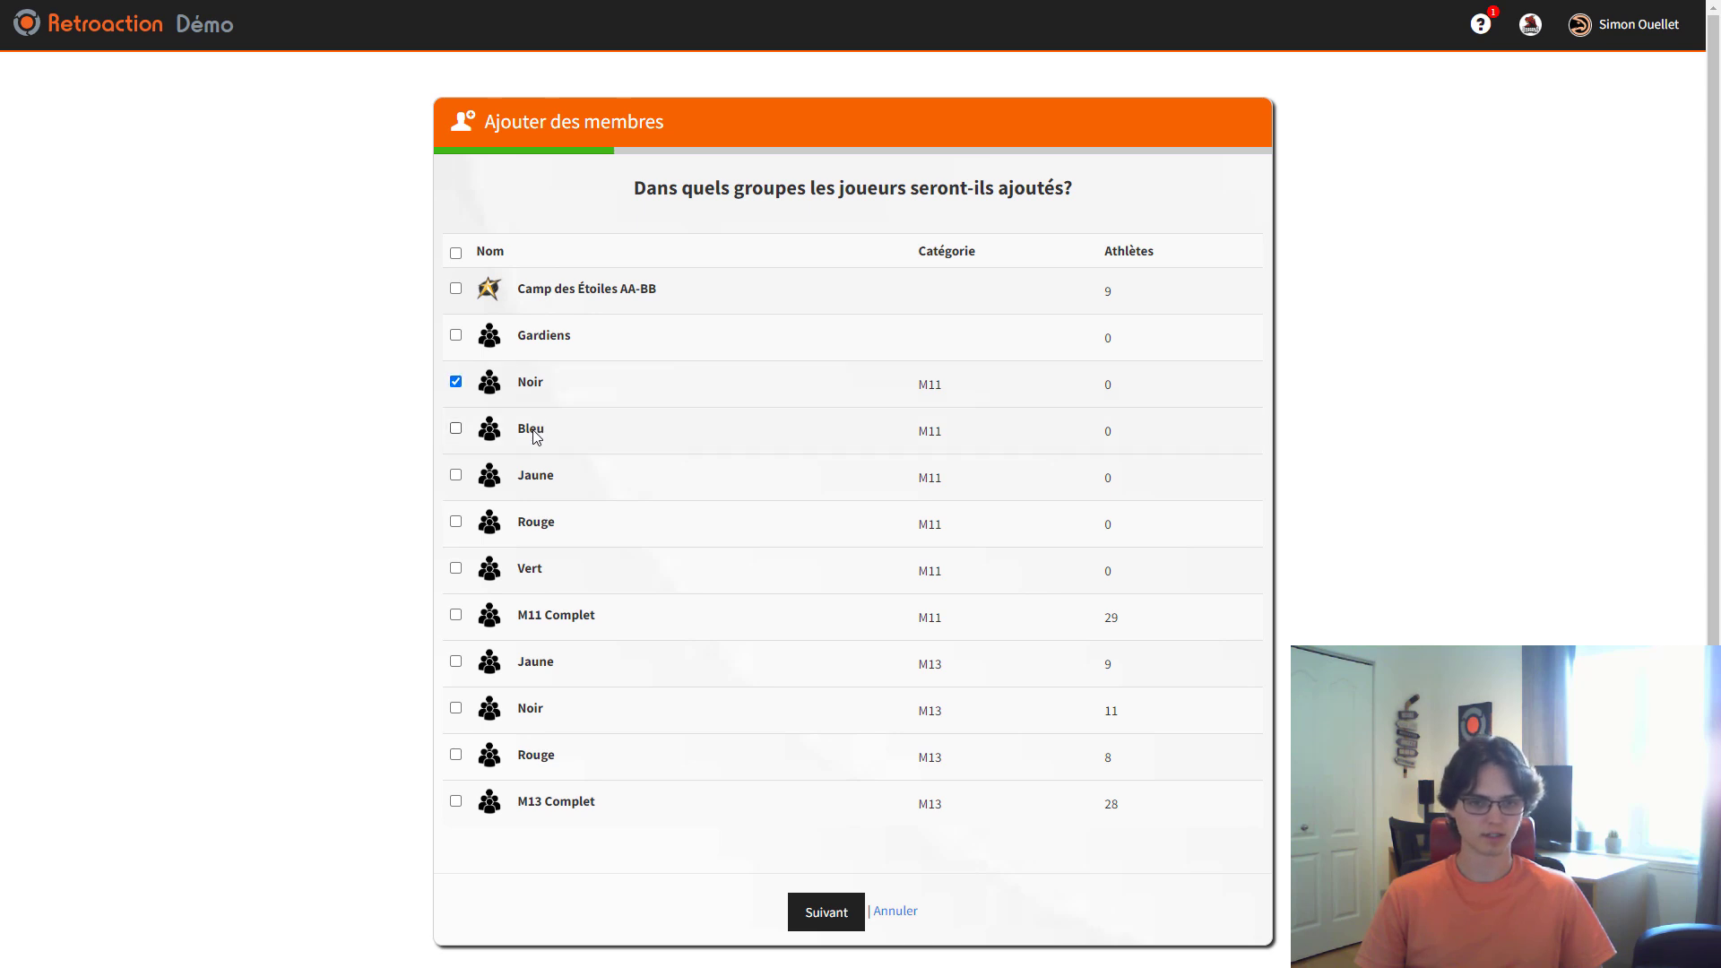
pyautogui.click(548, 476)
pyautogui.click(548, 522)
pyautogui.click(541, 572)
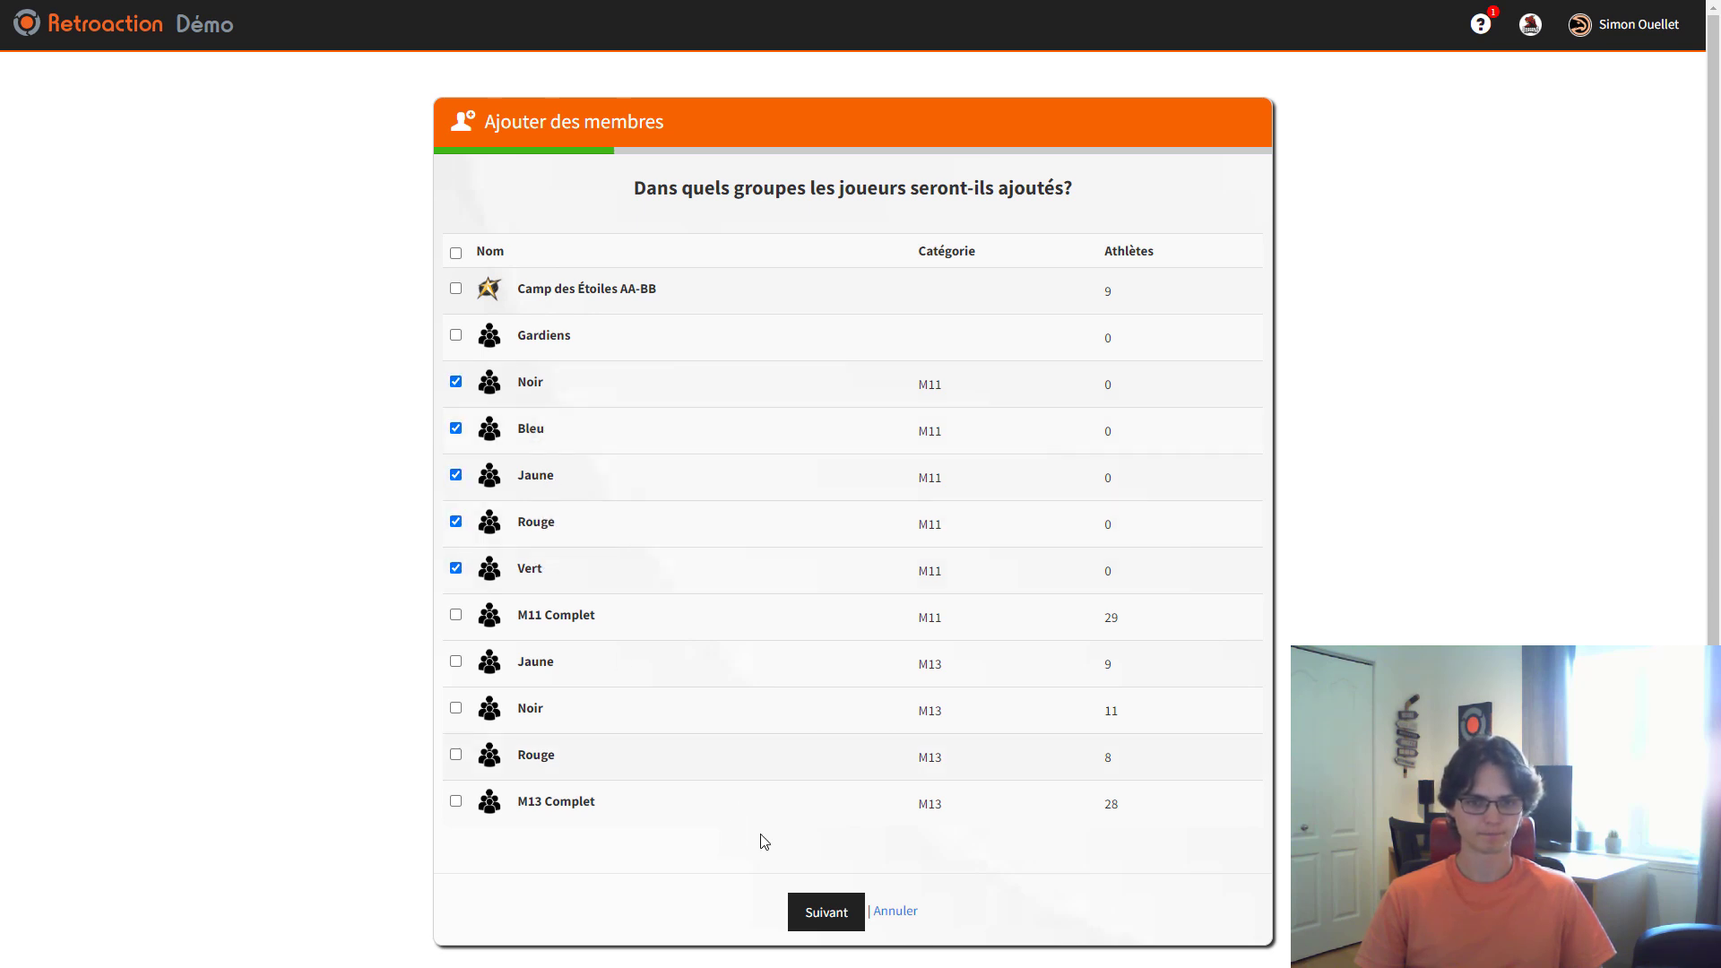
pyautogui.click(848, 917)
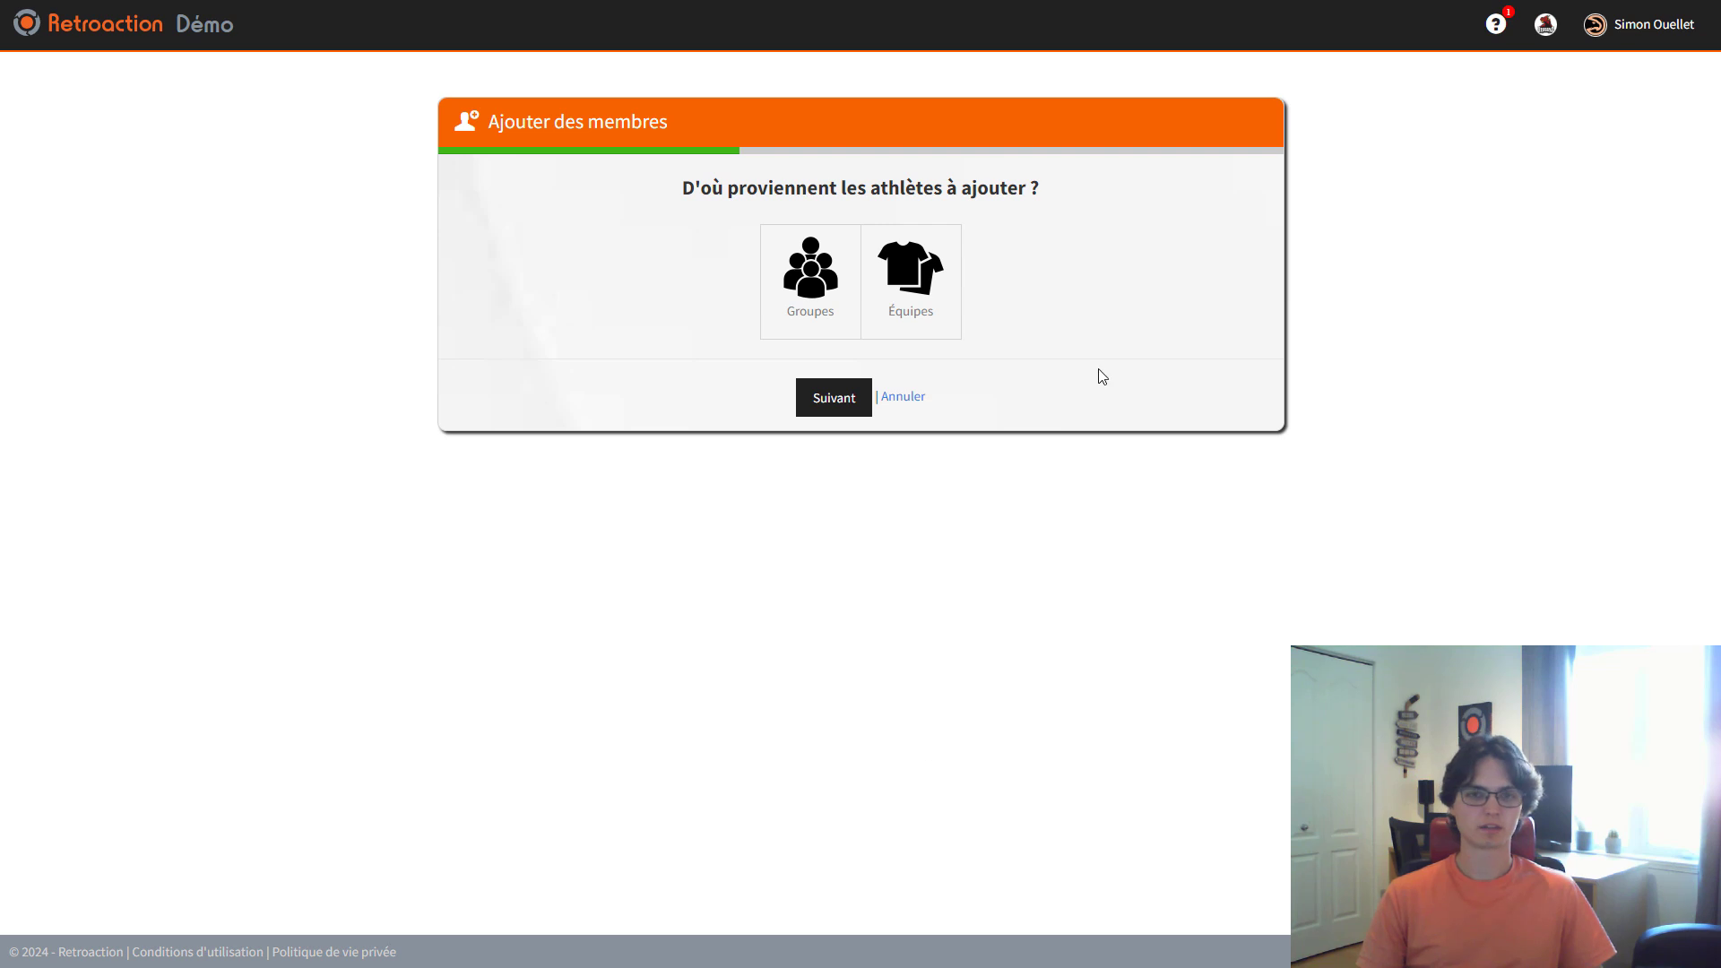
# Take the athletes from the existing M11 Complet group, considering Aucune position, Attaquant and Défenseur
pyautogui.click(818, 276)
pyautogui.click(831, 403)
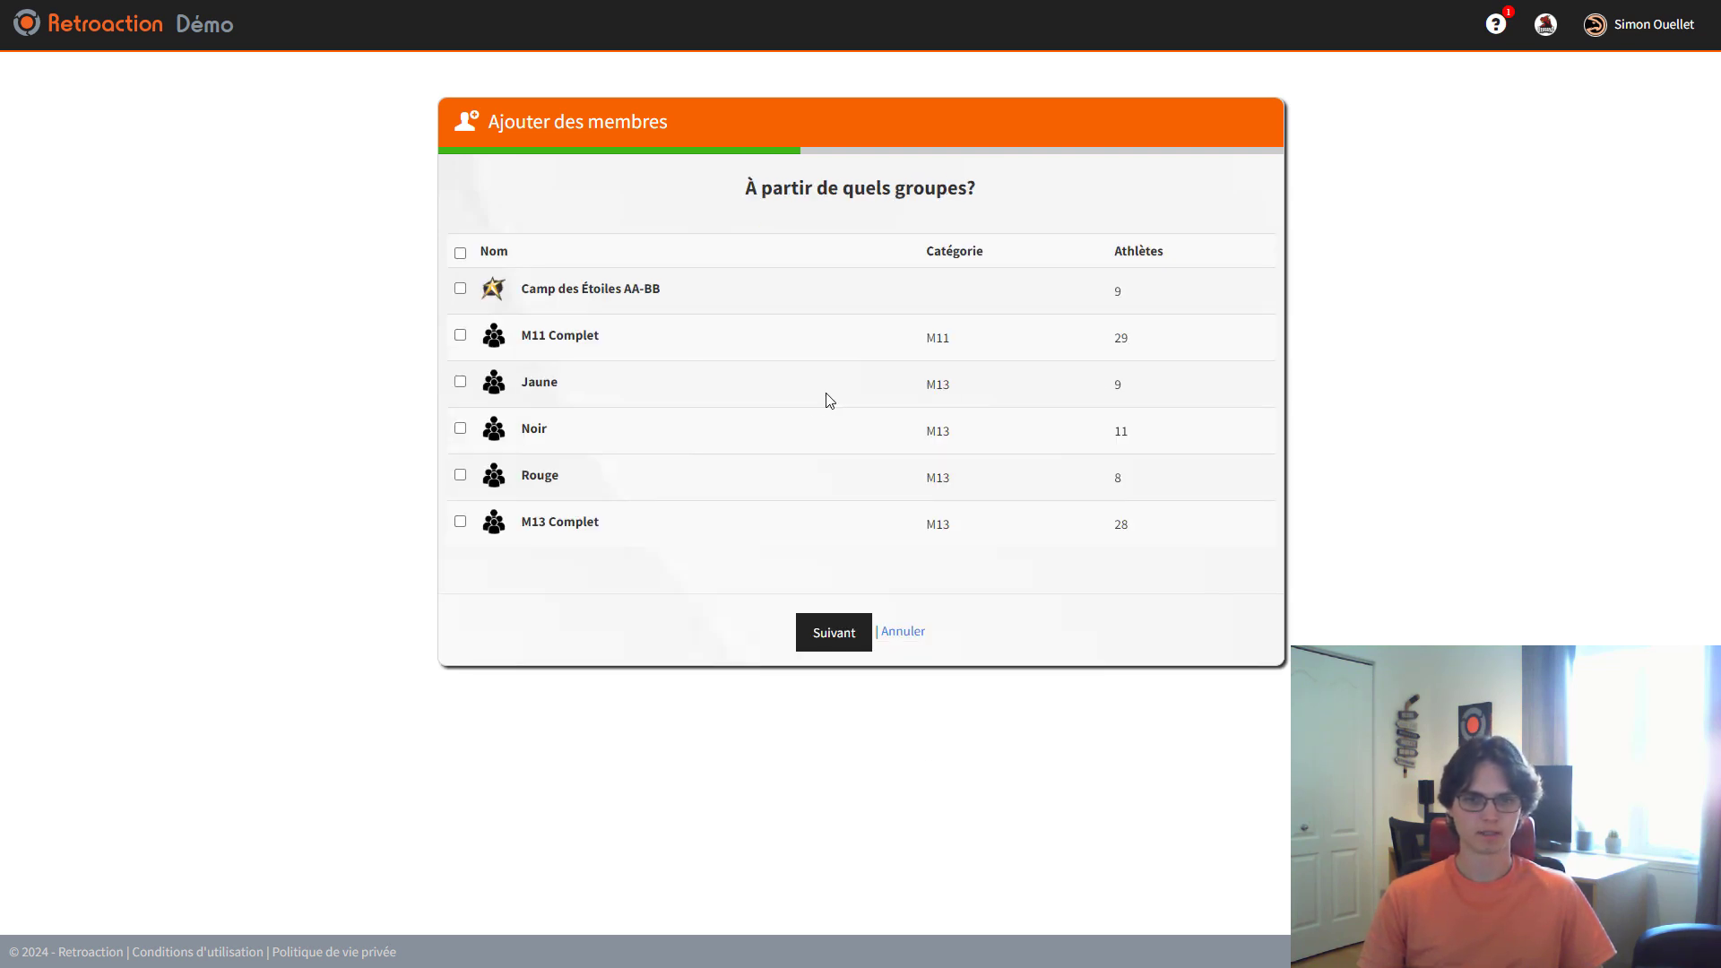
pyautogui.click(578, 339)
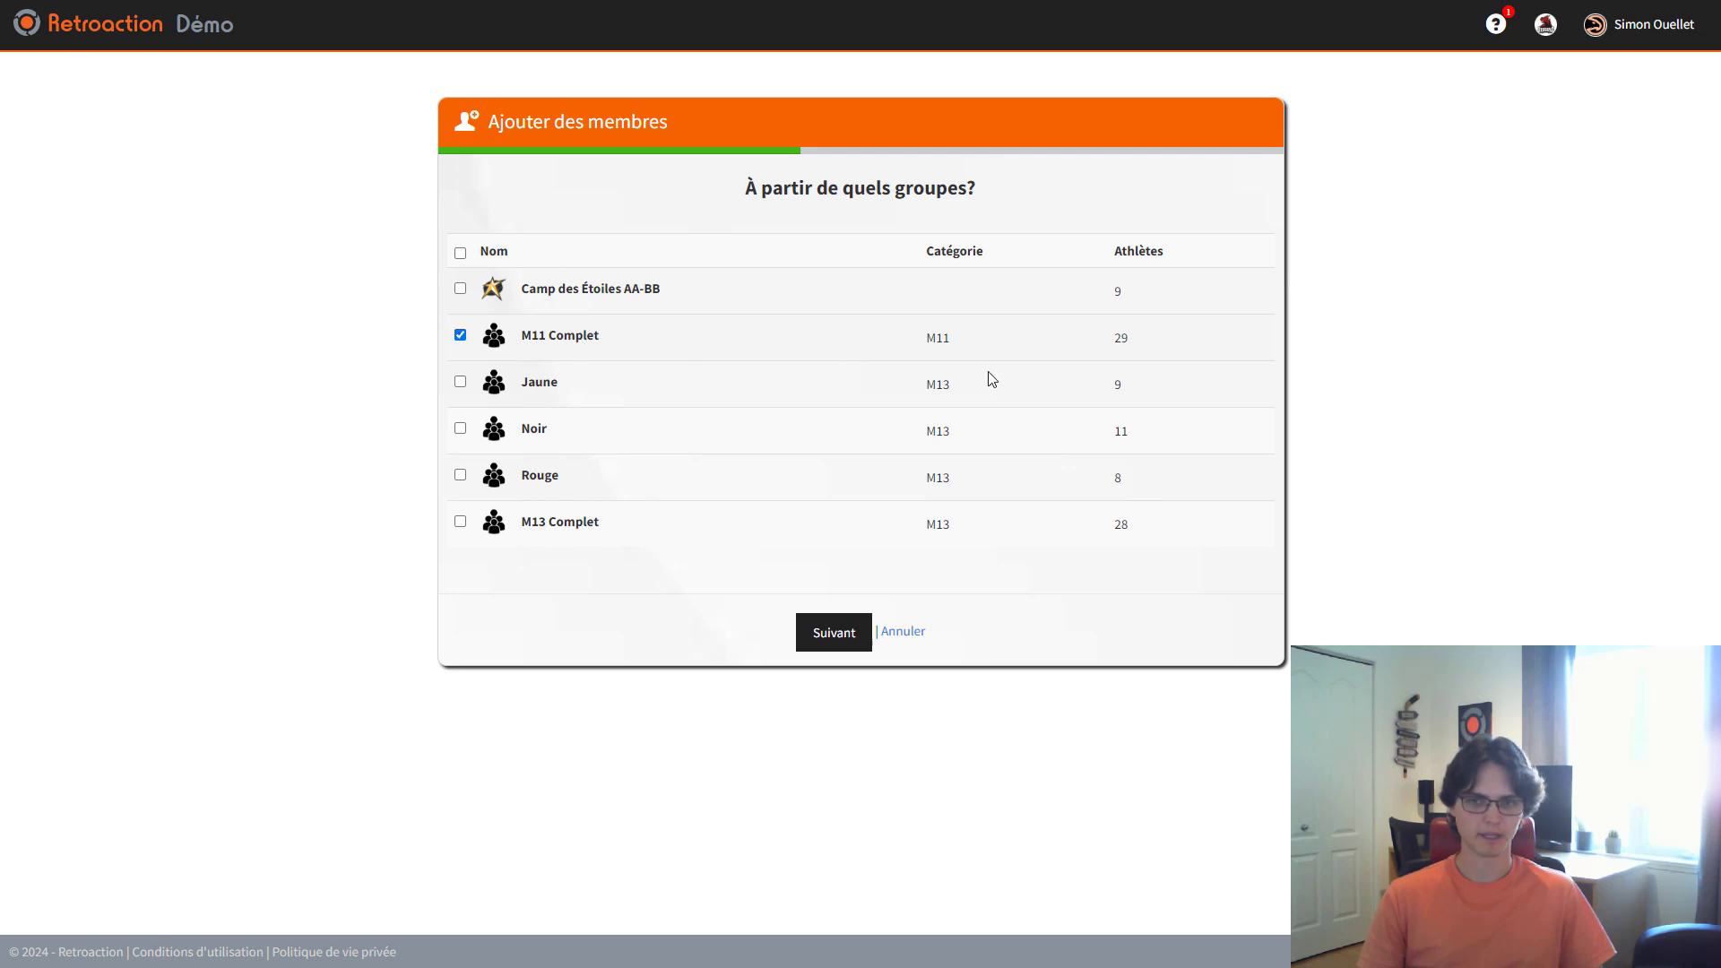
pyautogui.click(843, 634)
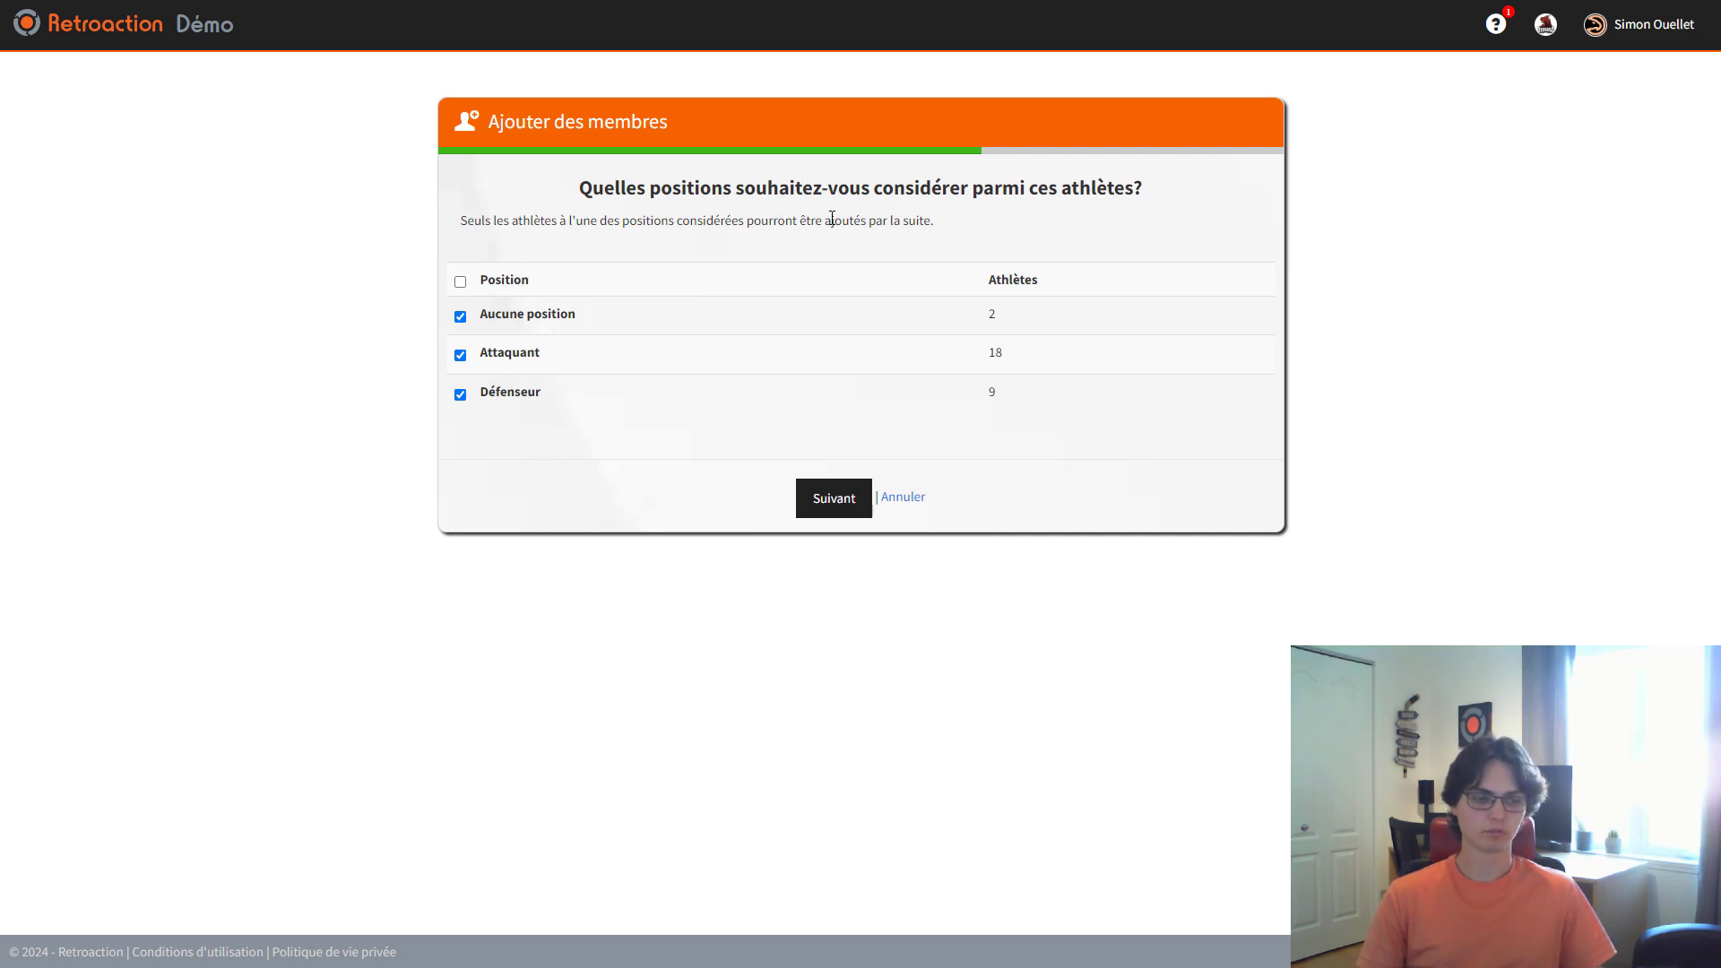
pyautogui.click(846, 499)
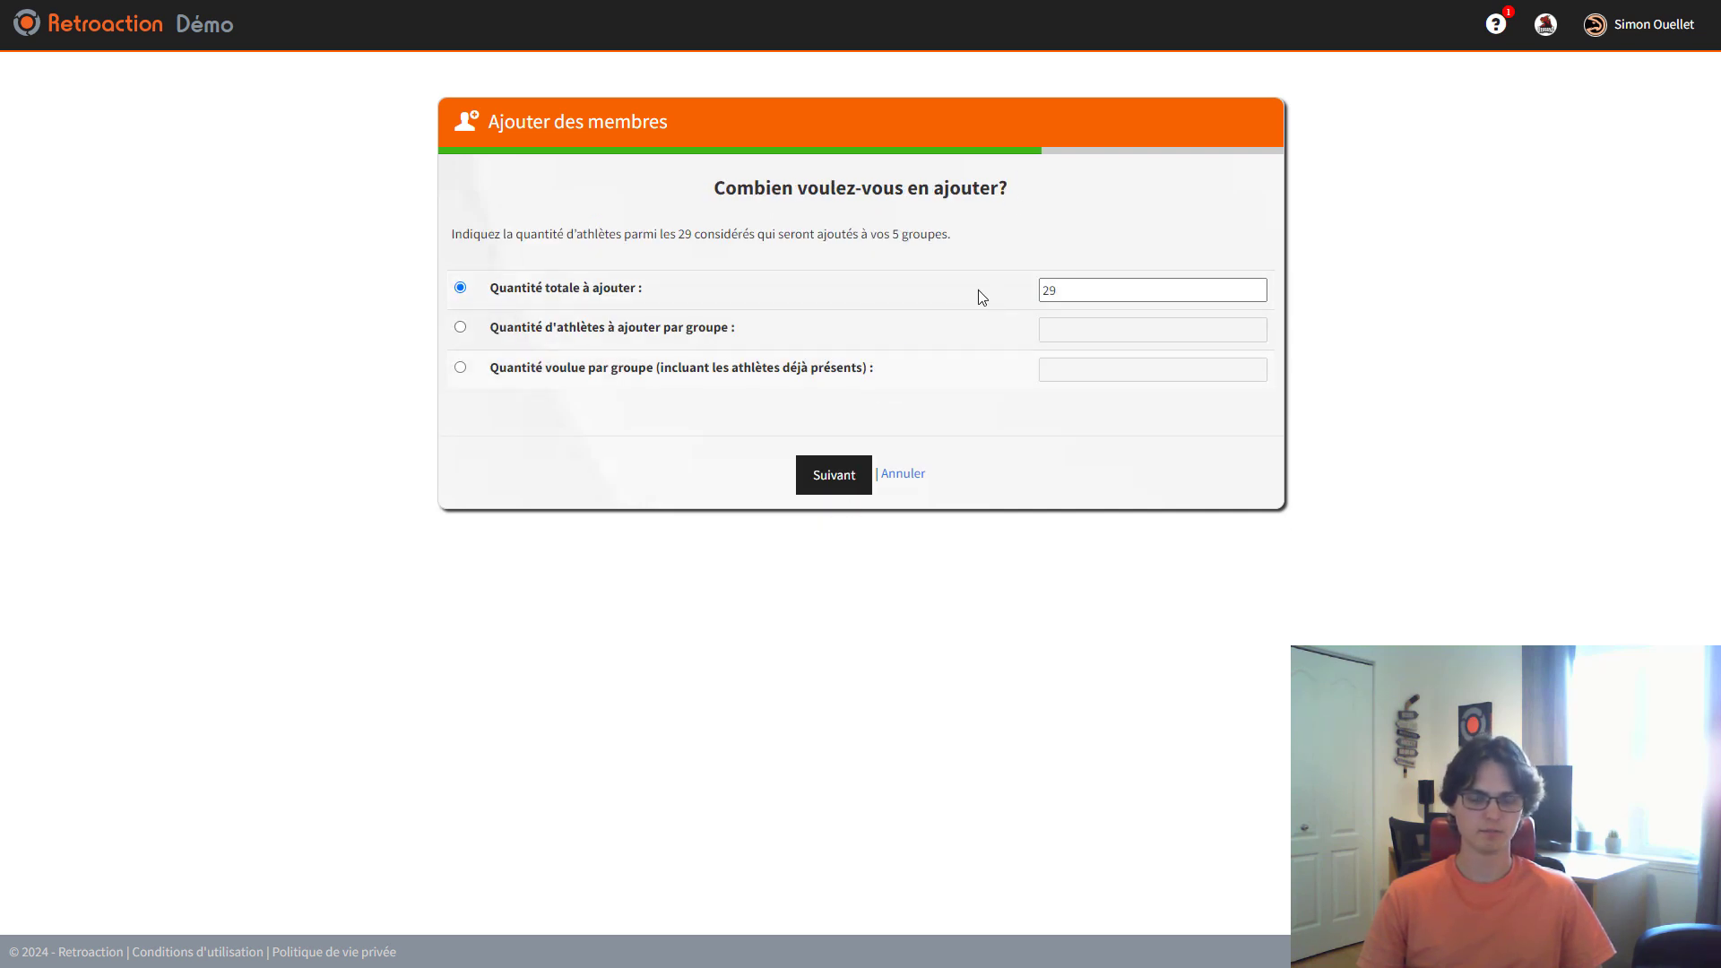
# Accept a total quantity of 29 athletes and have the players added in alphabetical order
pyautogui.click(843, 485)
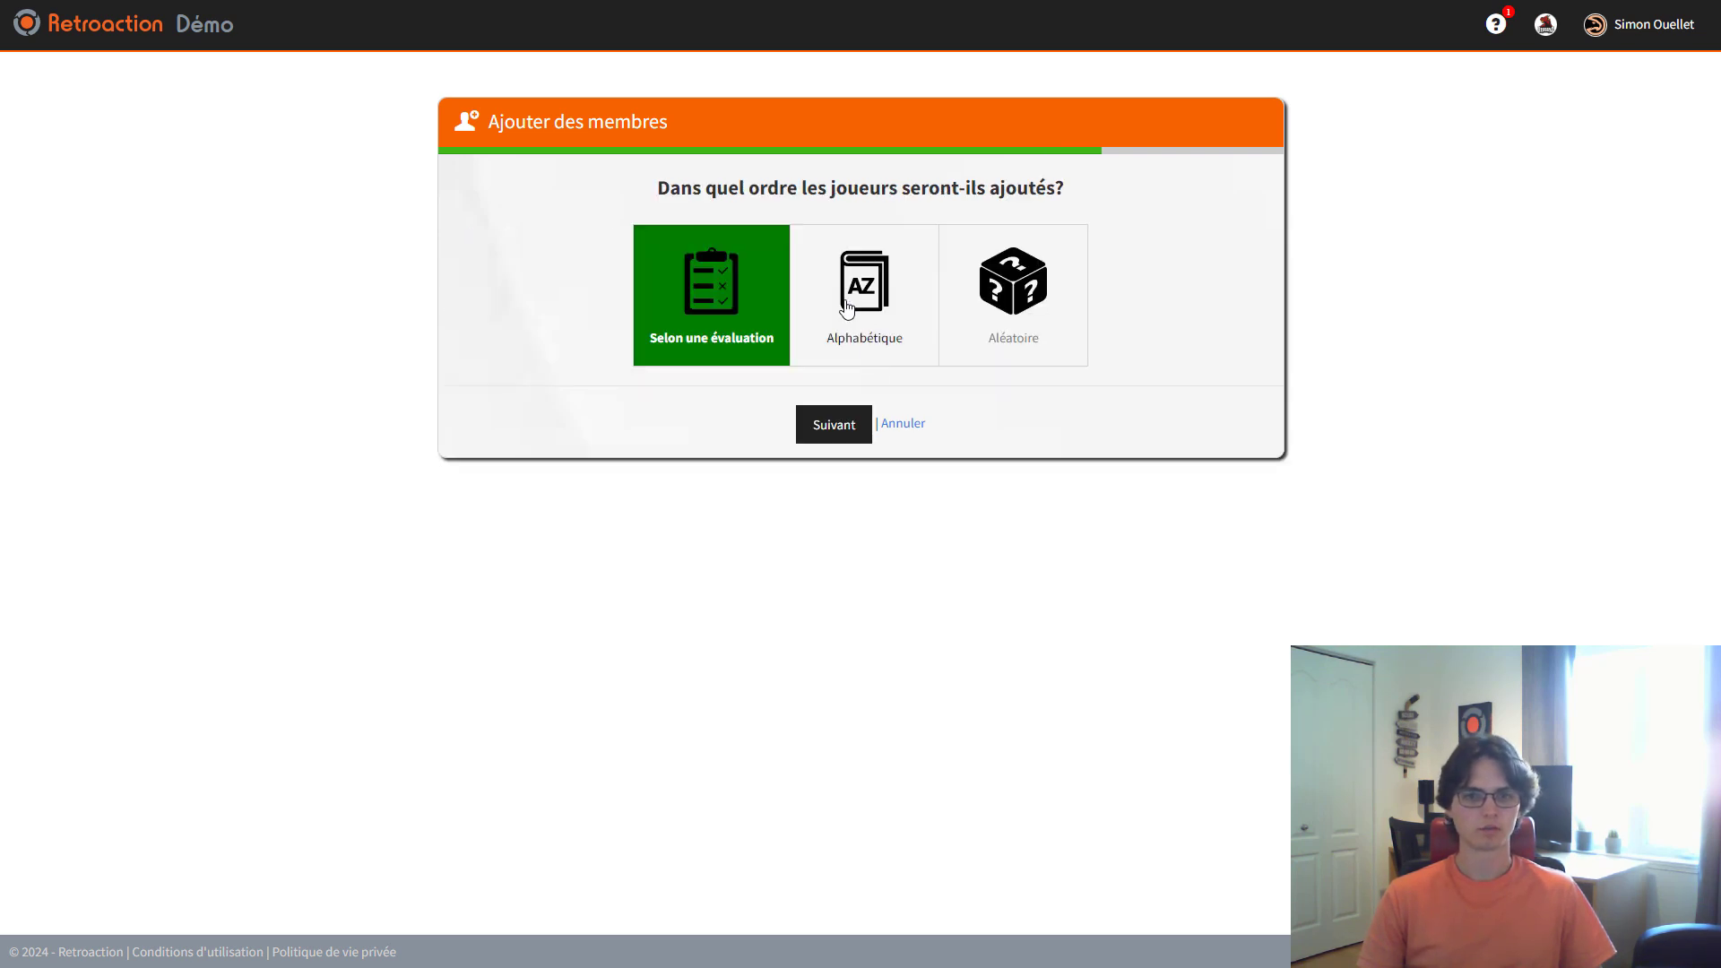
pyautogui.click(904, 331)
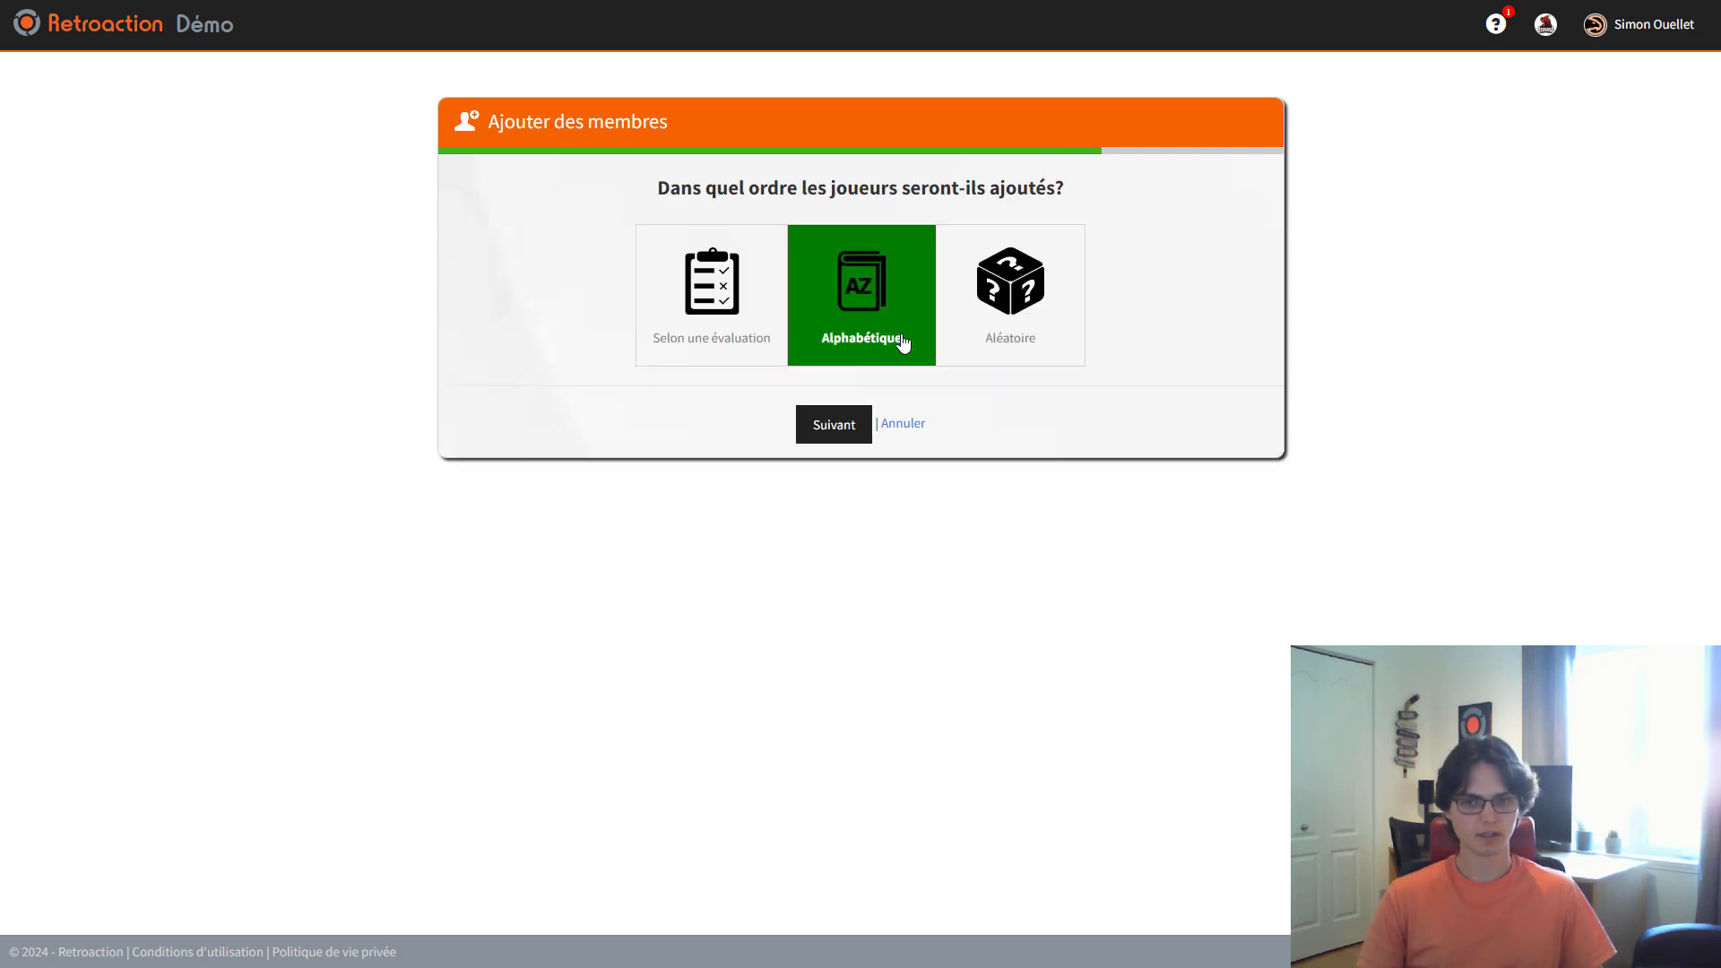
pyautogui.click(841, 430)
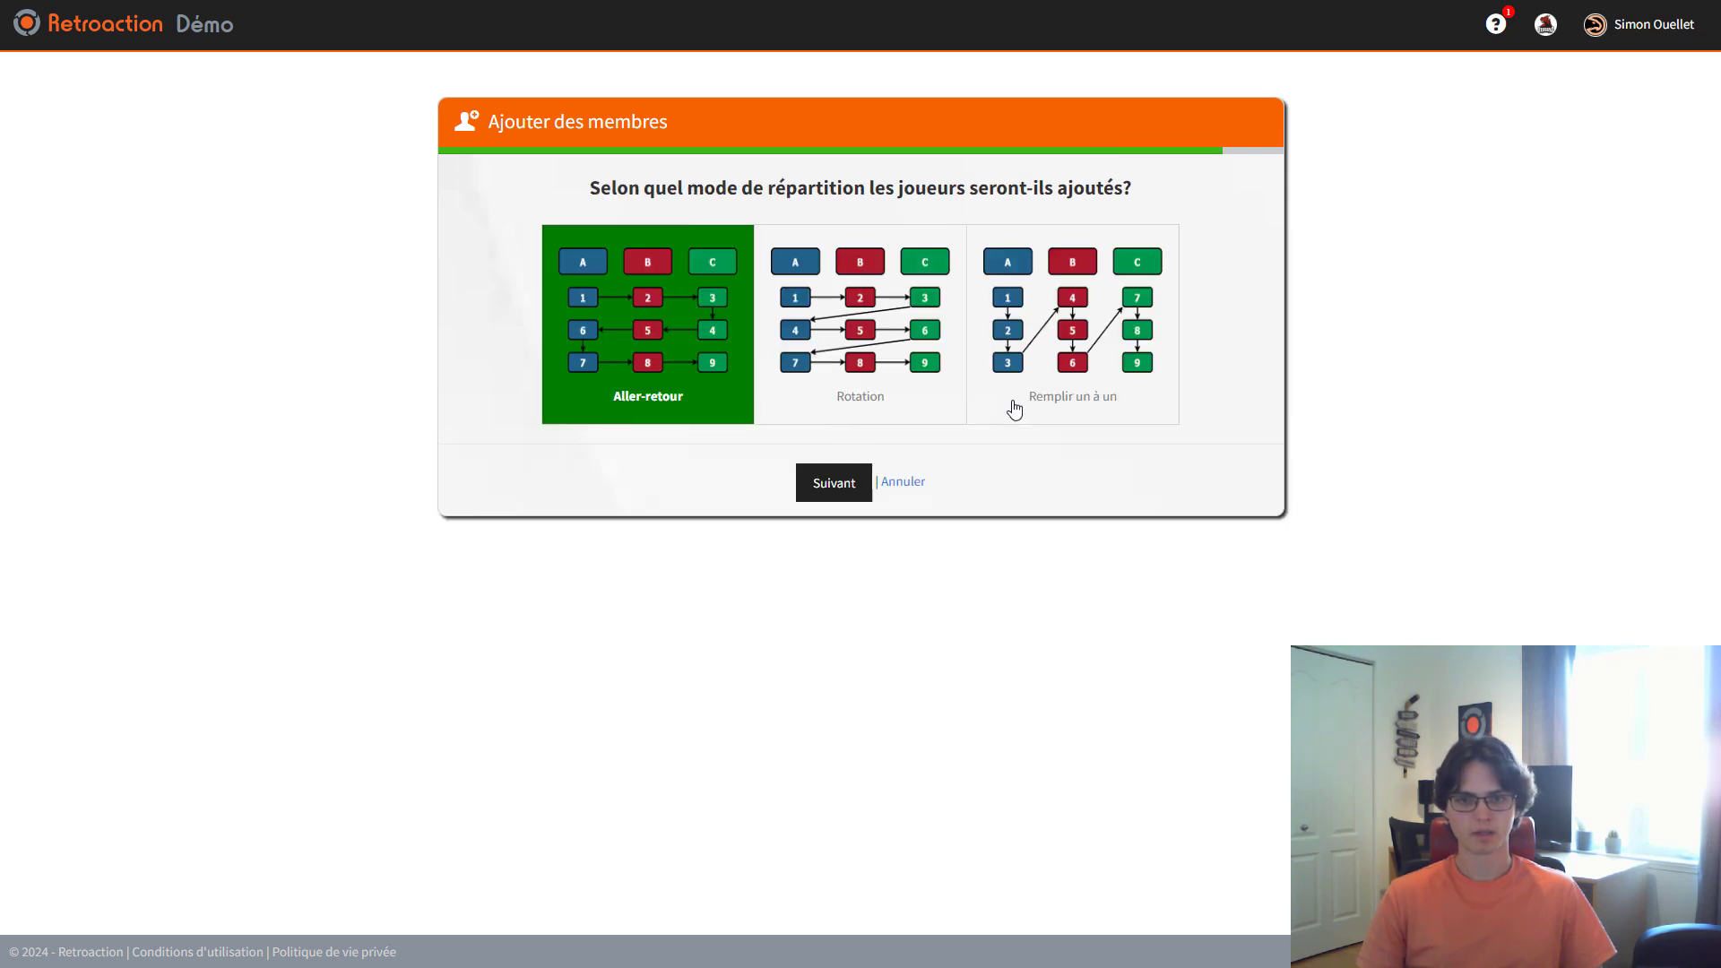
# Distribute the players in the Remplir un à un mode, with Jaune first in the group sequence
pyautogui.click(1059, 410)
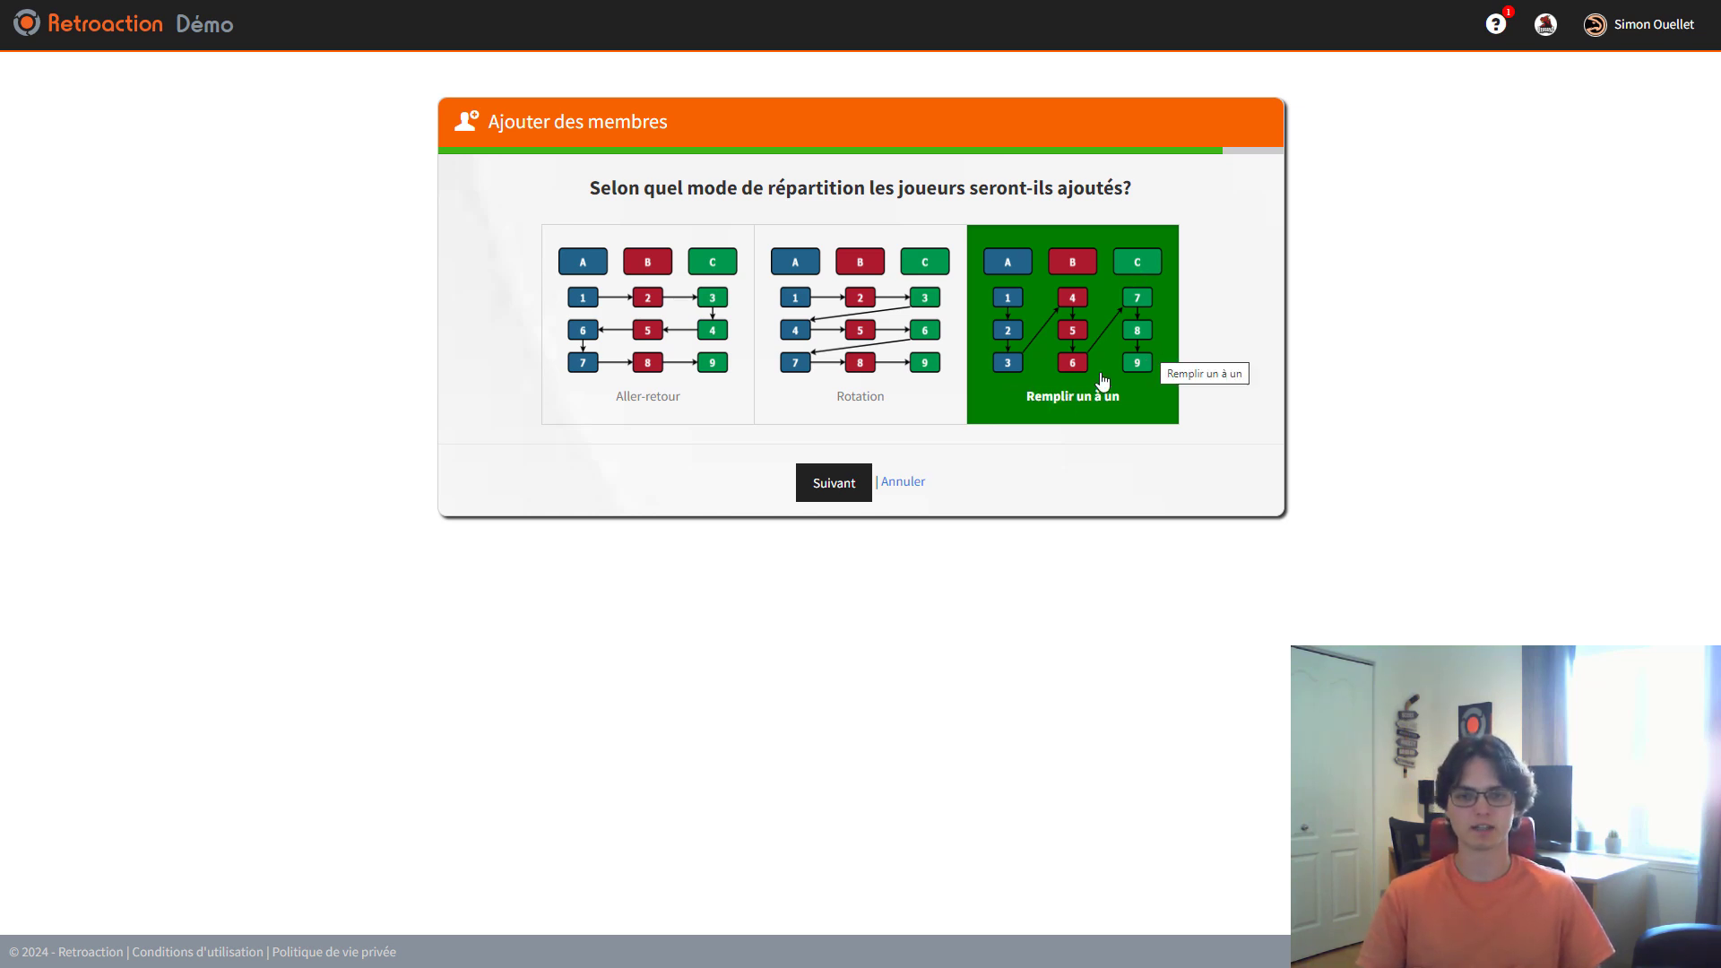
pyautogui.click(842, 483)
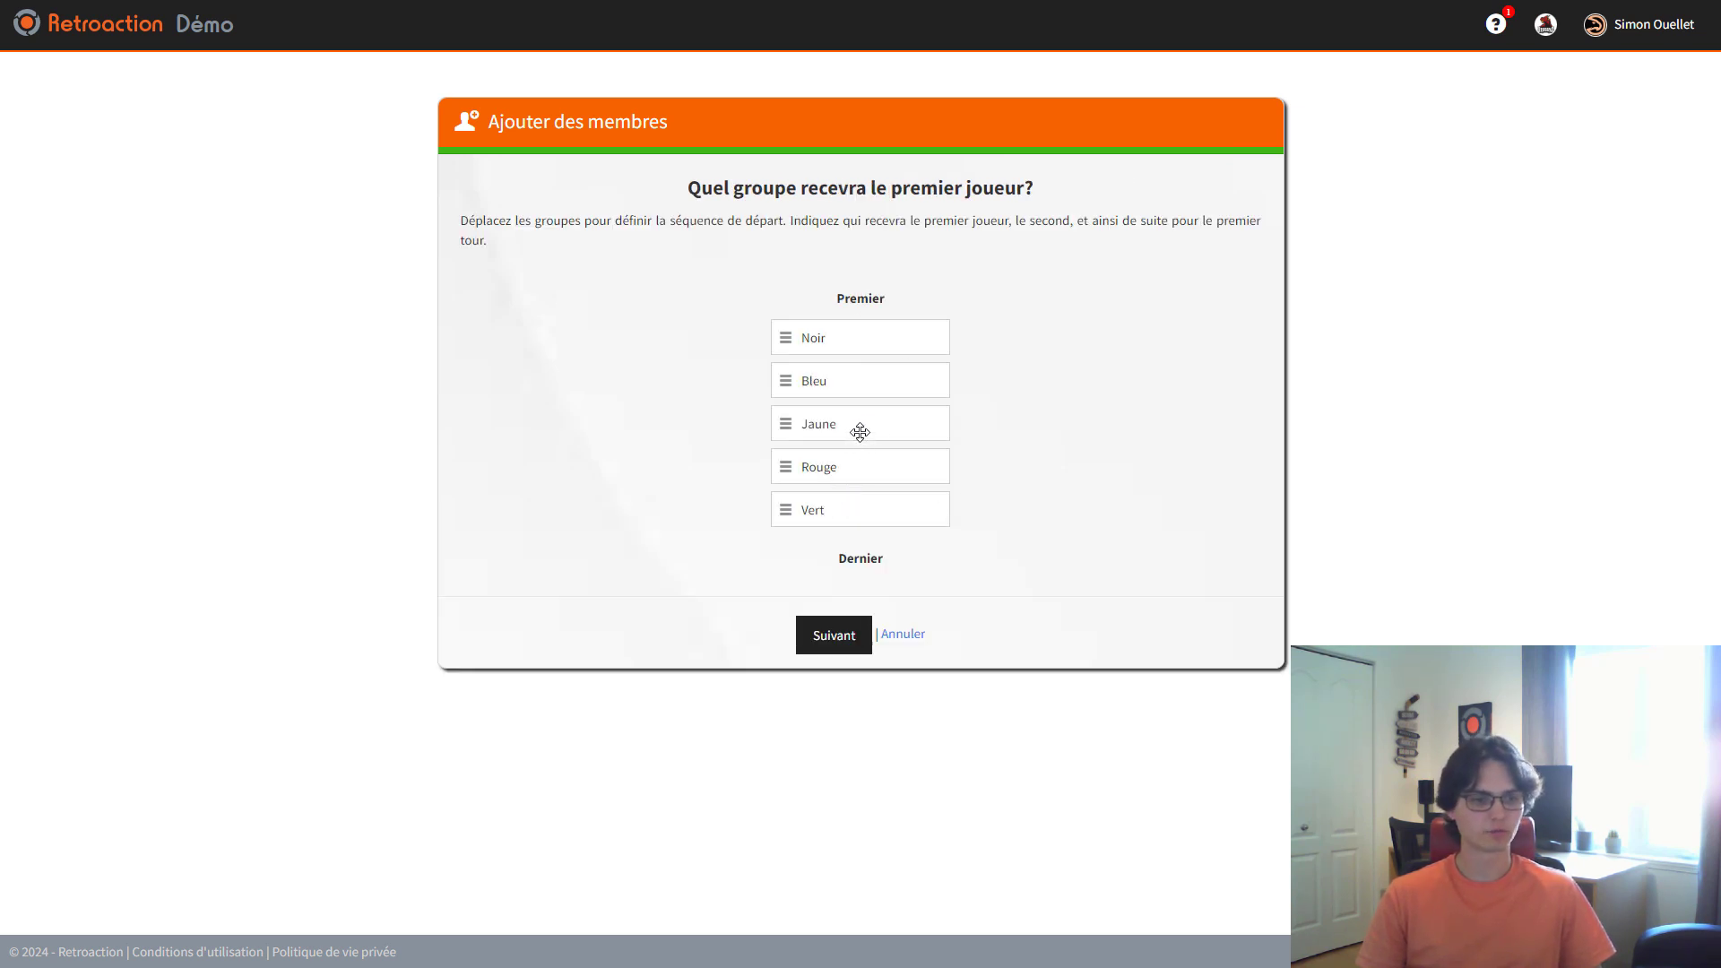
pyautogui.moveTo(861, 430); pyautogui.dragTo(857, 336)
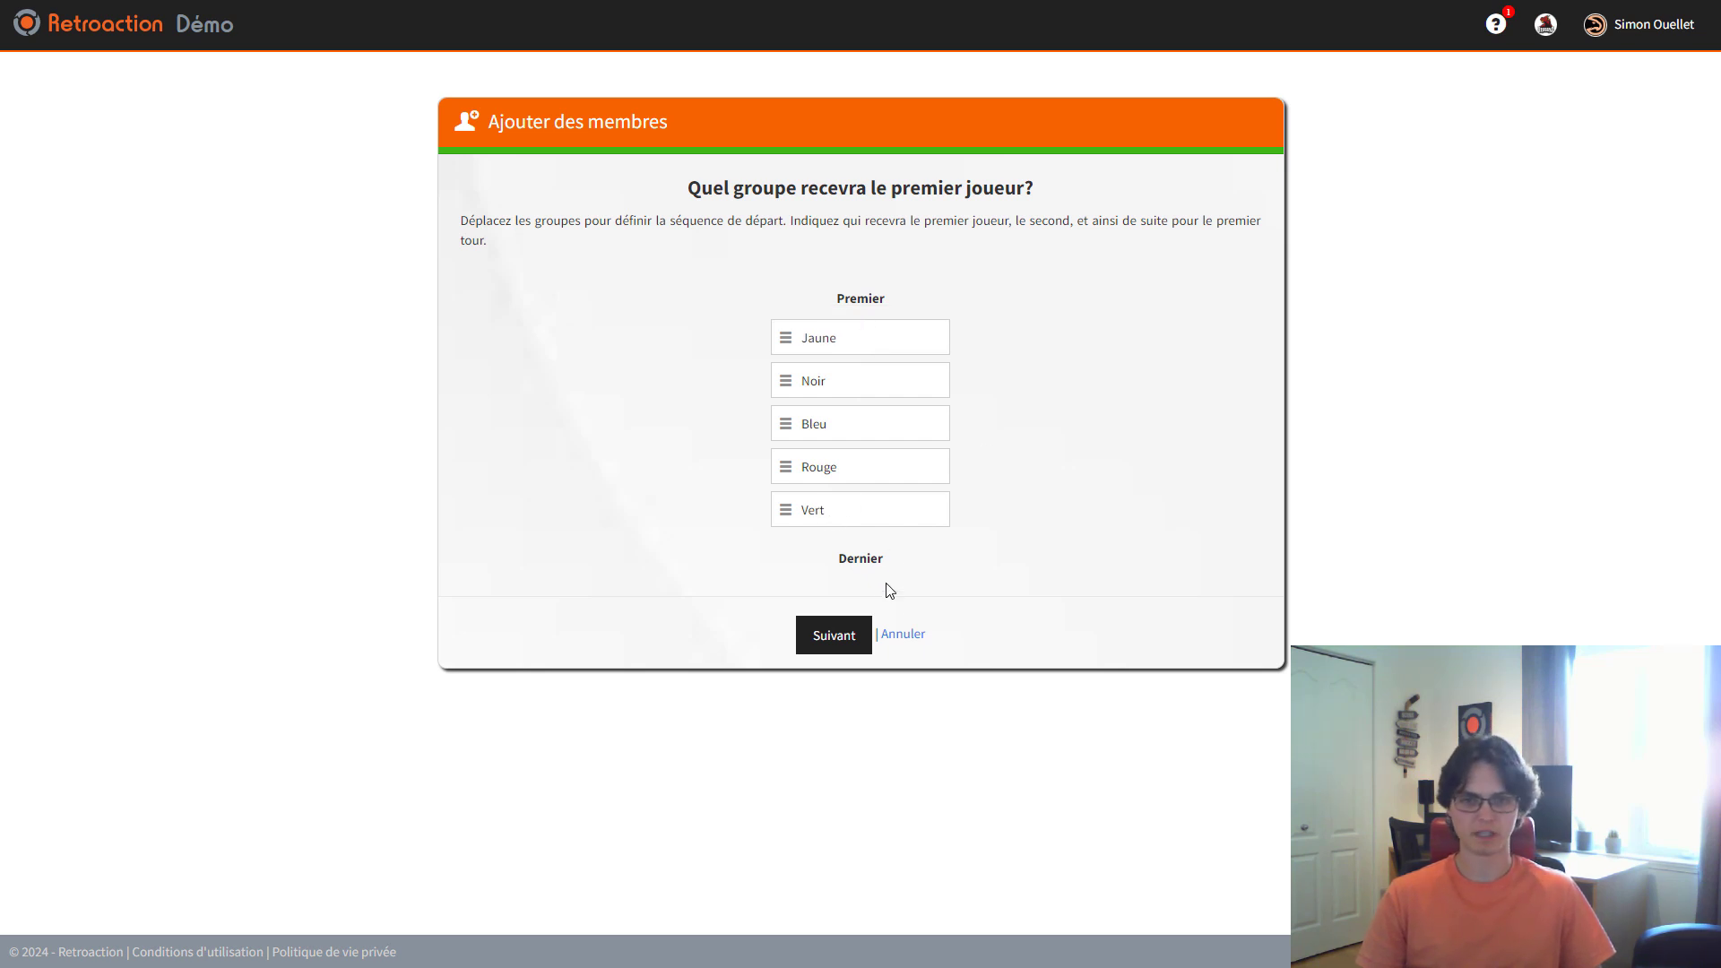
pyautogui.click(850, 637)
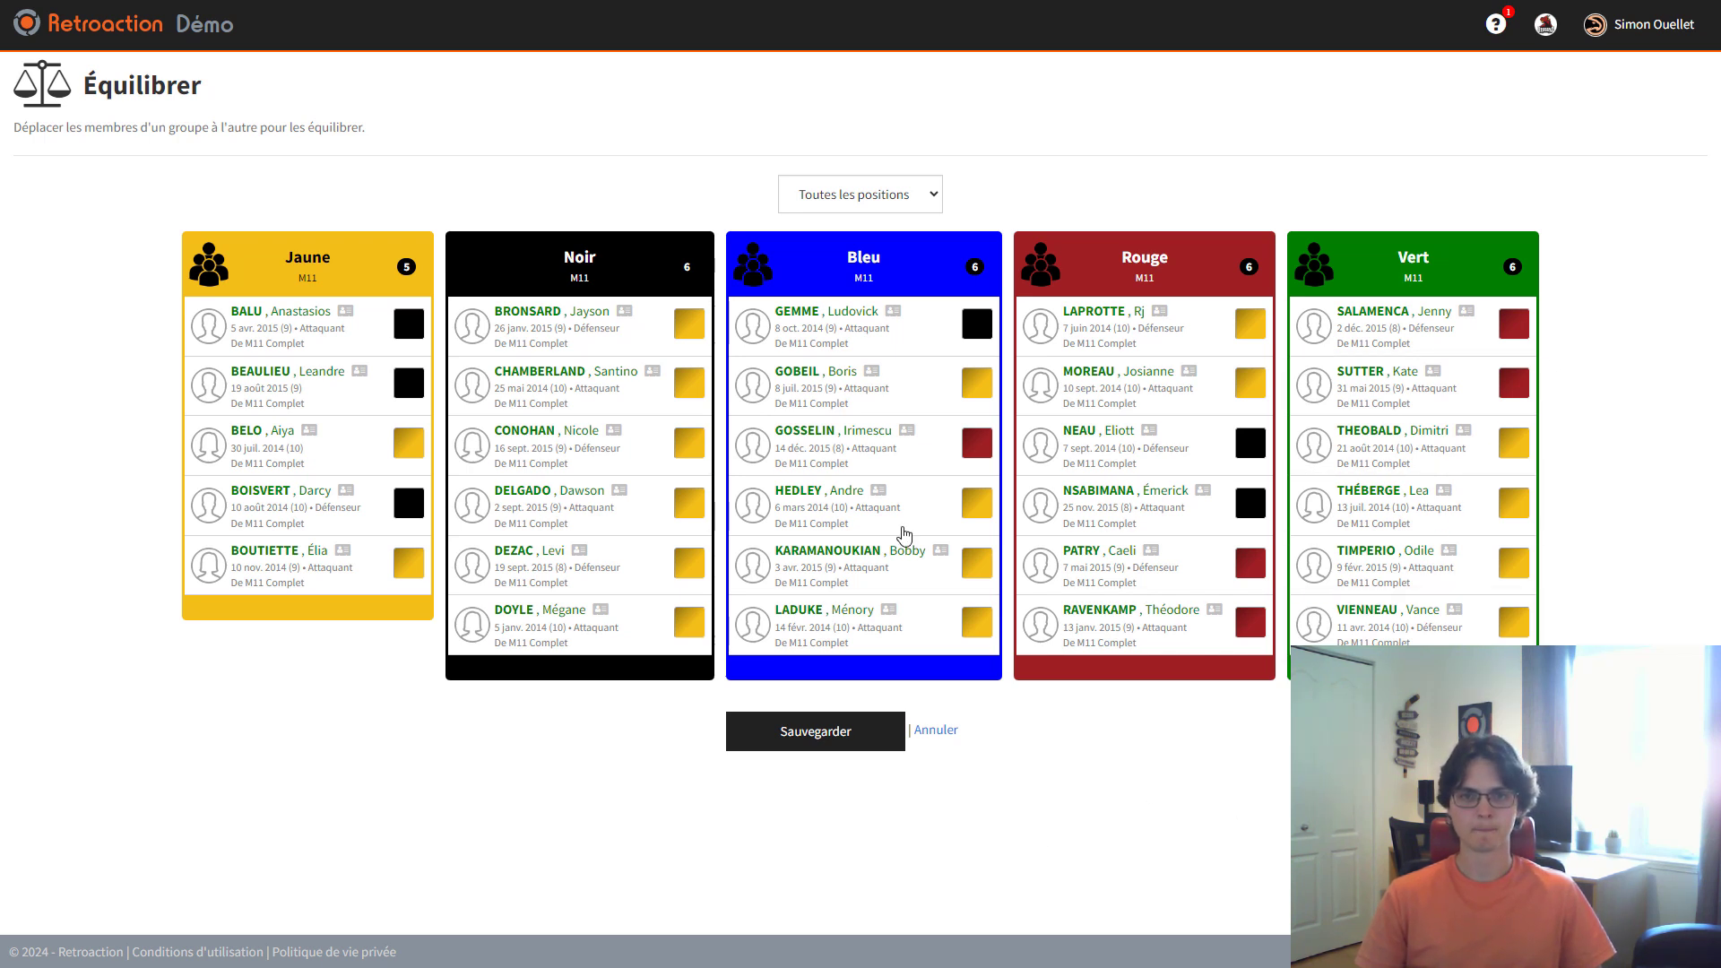
# Examine the proposed distribution filtered by Attaquant and by Défenseur, then restore Toutes les positions
pyautogui.click(911, 206)
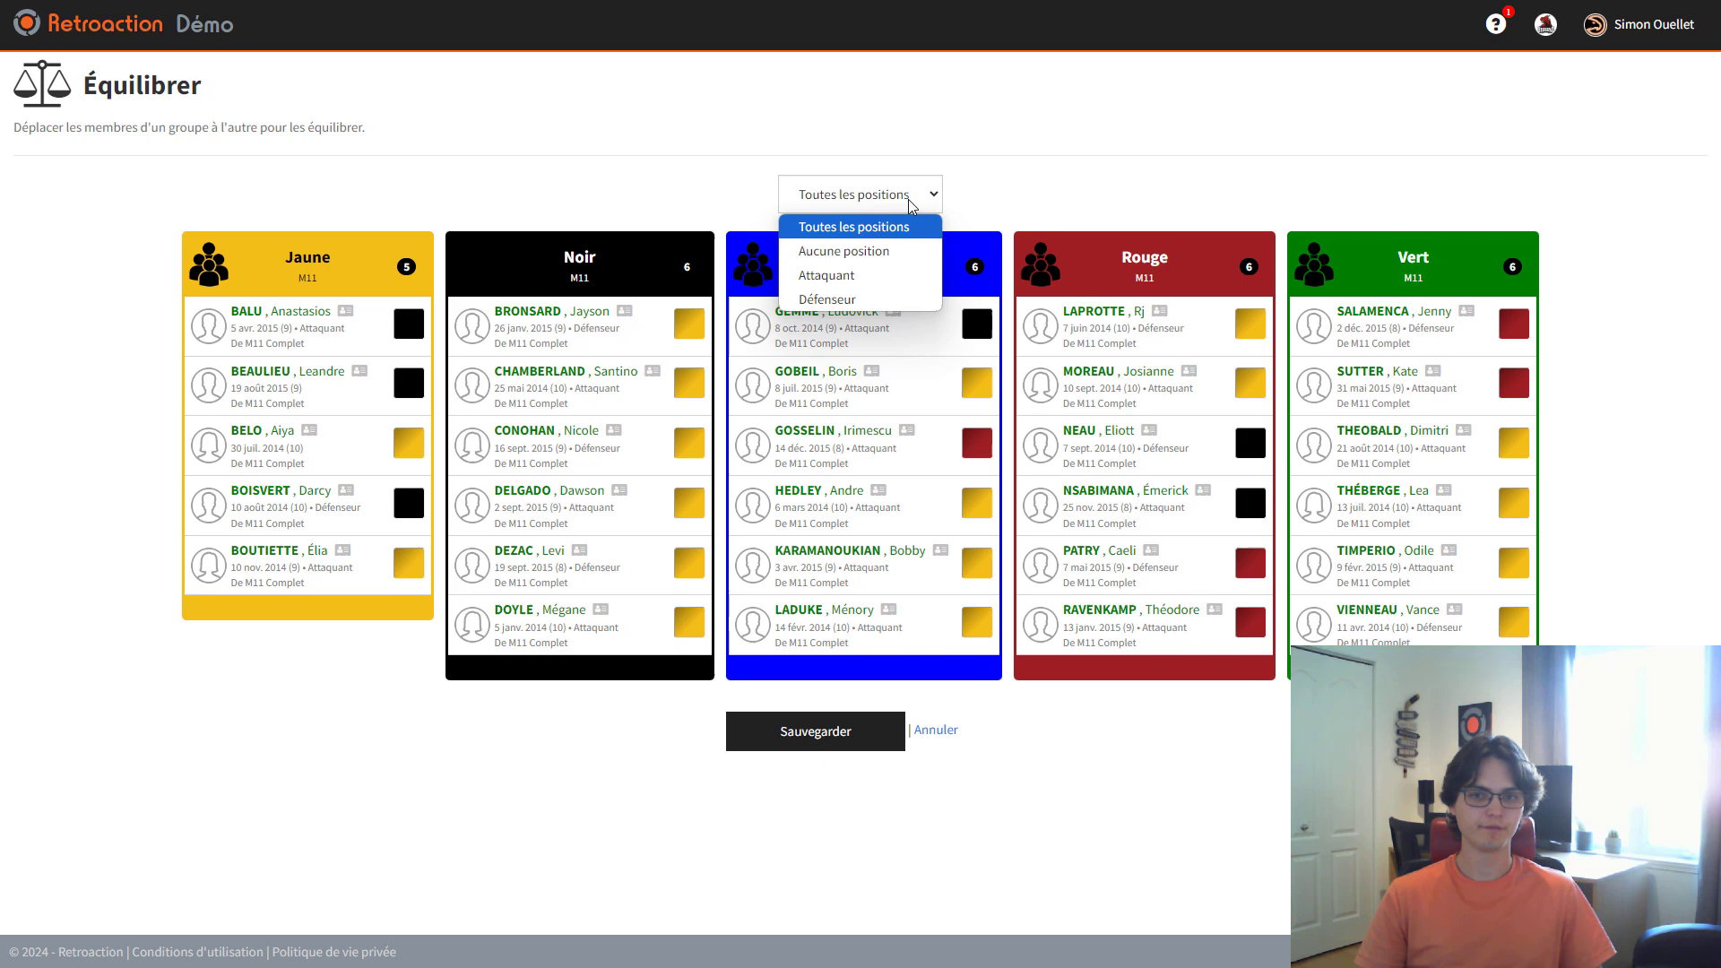
pyautogui.click(888, 275)
pyautogui.click(914, 199)
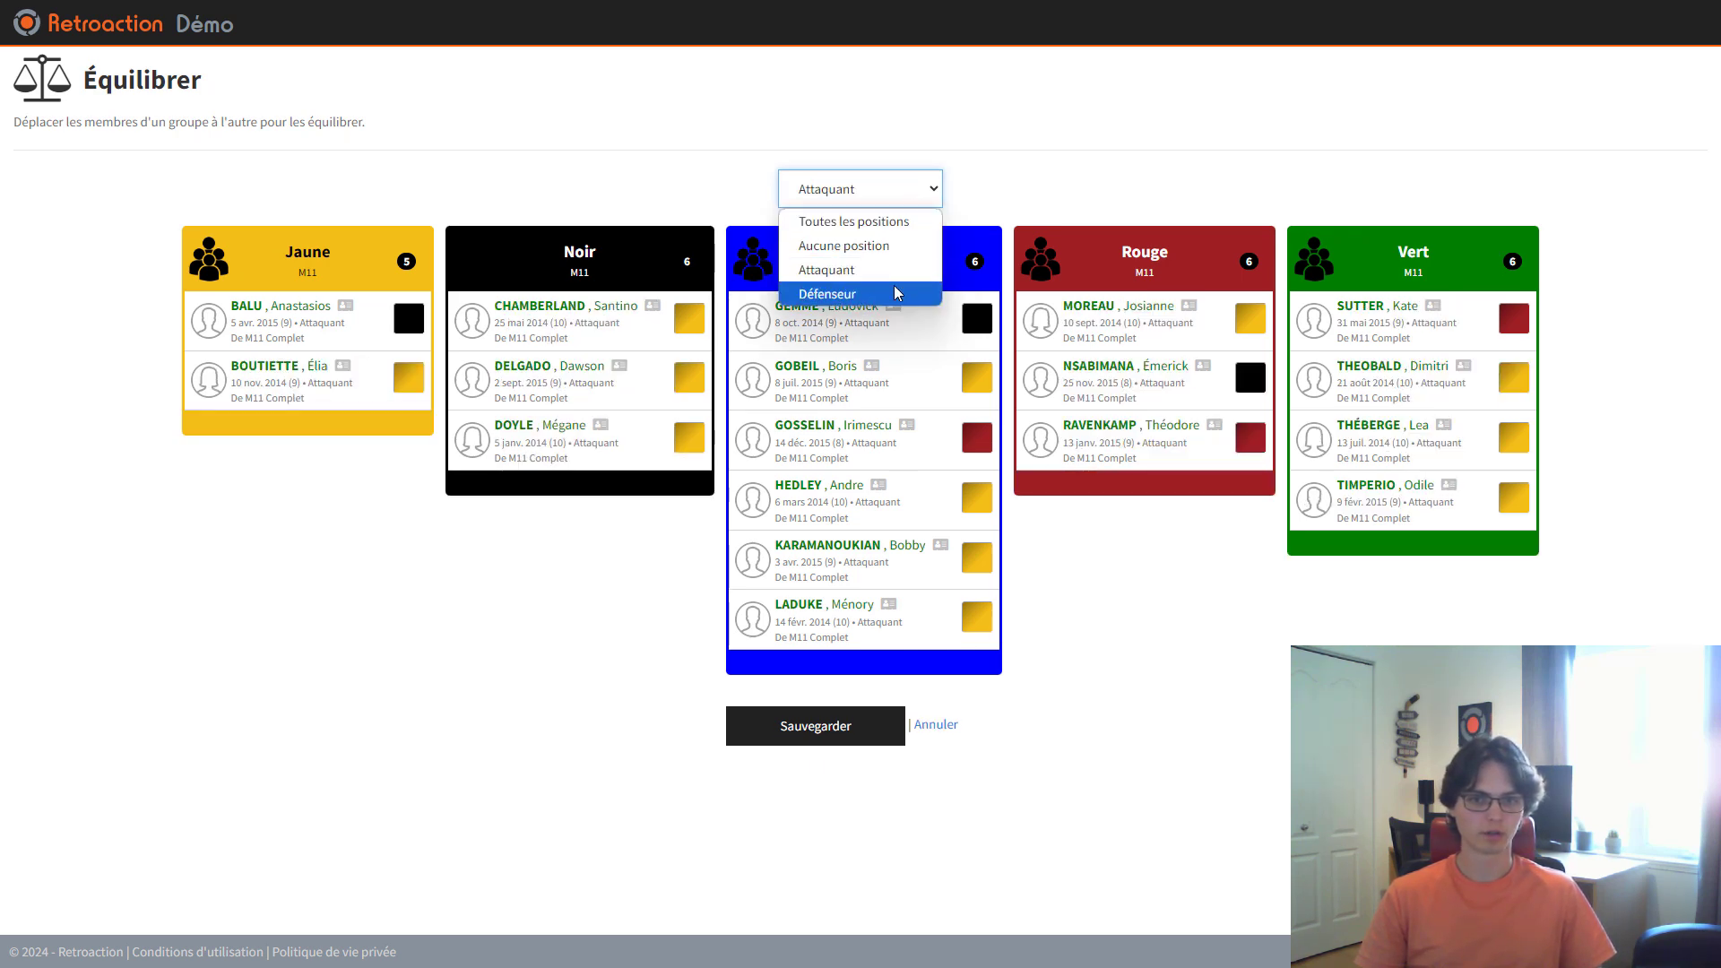
pyautogui.click(895, 289)
pyautogui.click(918, 202)
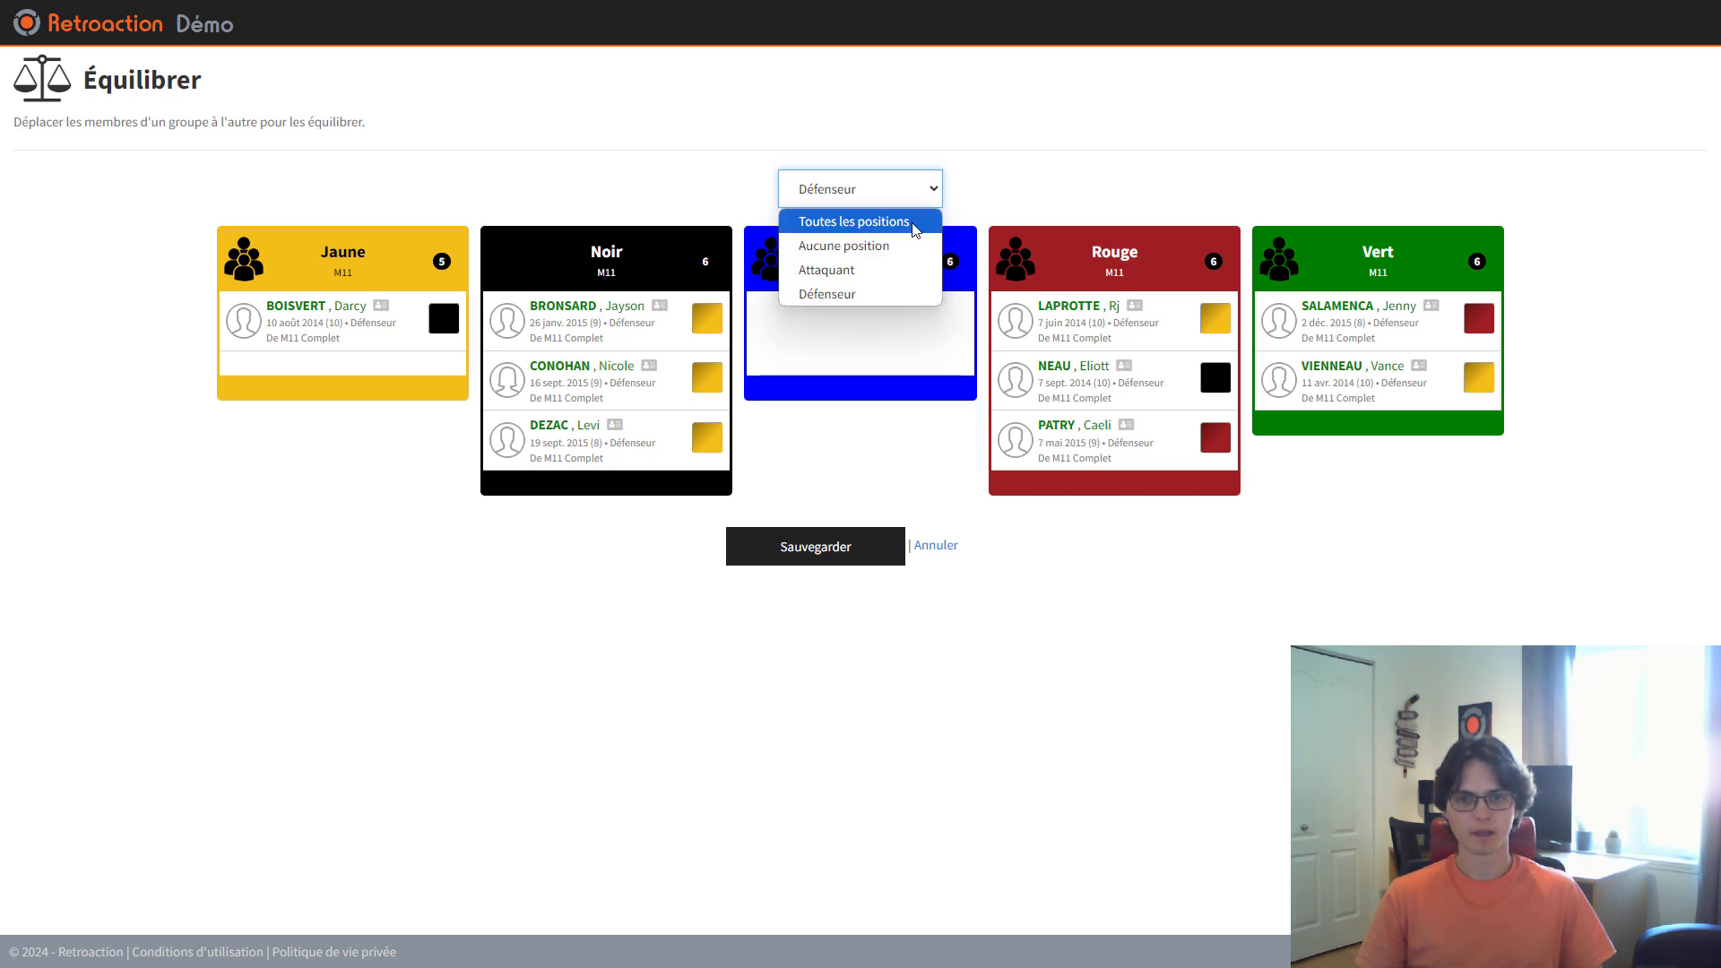
pyautogui.click(917, 230)
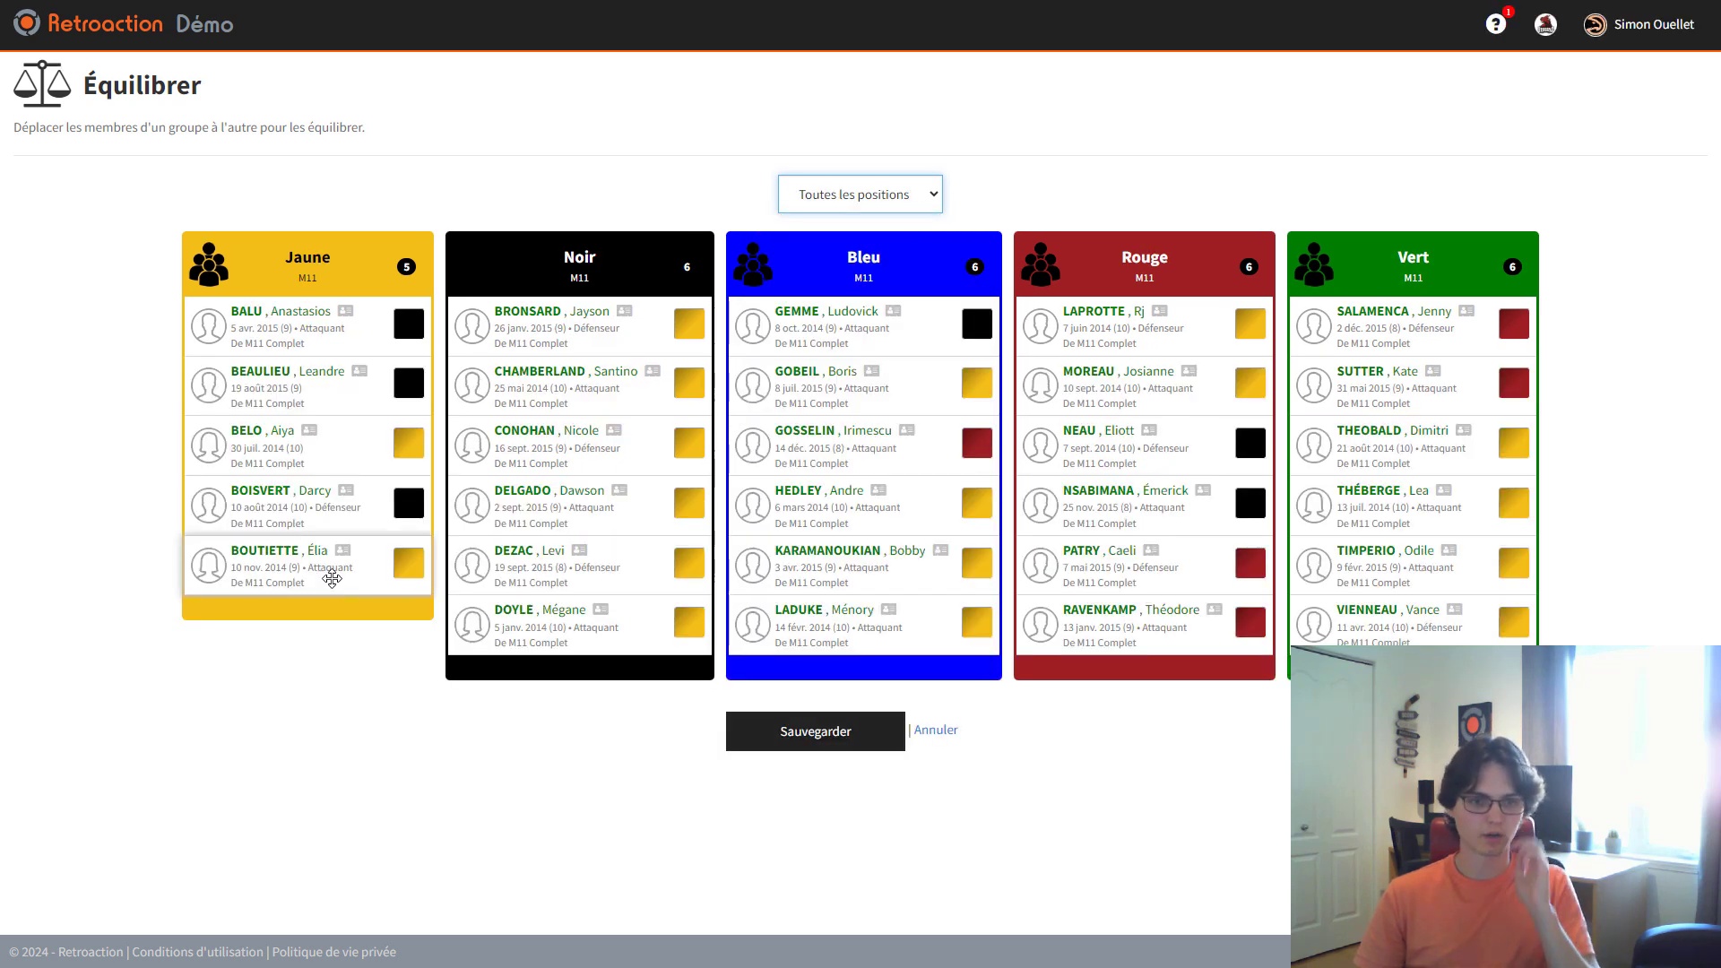
# Swap the last player listed in Jaune with the fourth player listed in Noir and save the distribution
pyautogui.moveTo(332, 579); pyautogui.dragTo(278, 547)
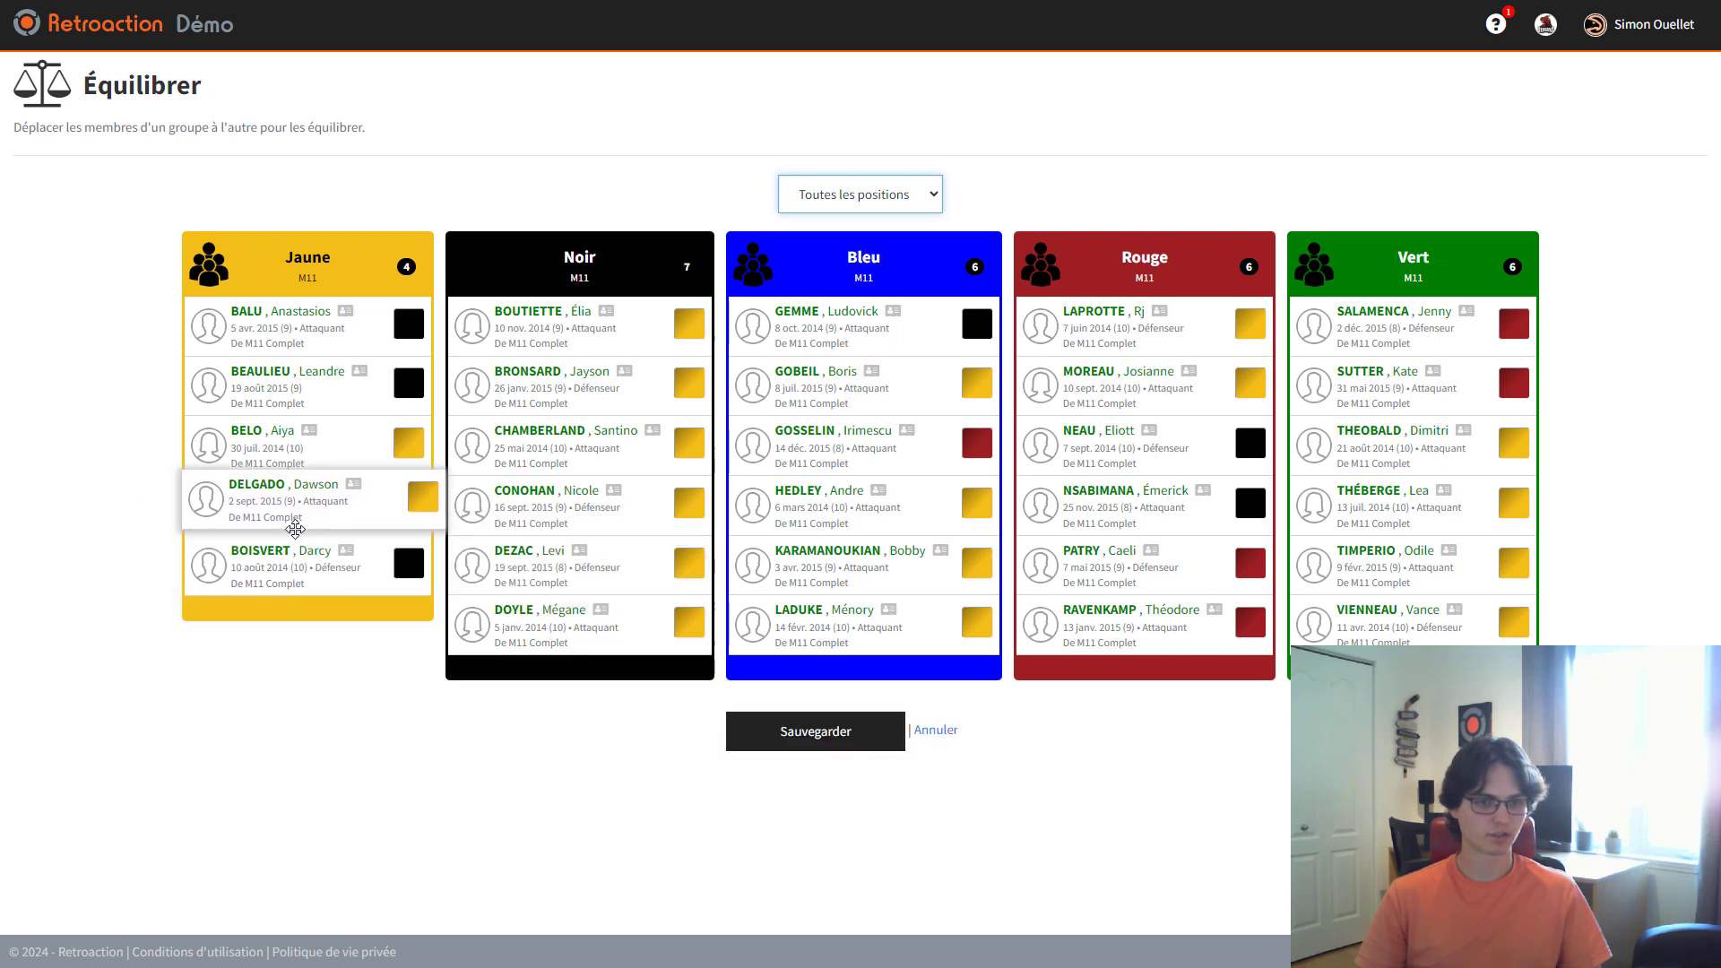
pyautogui.click(835, 758)
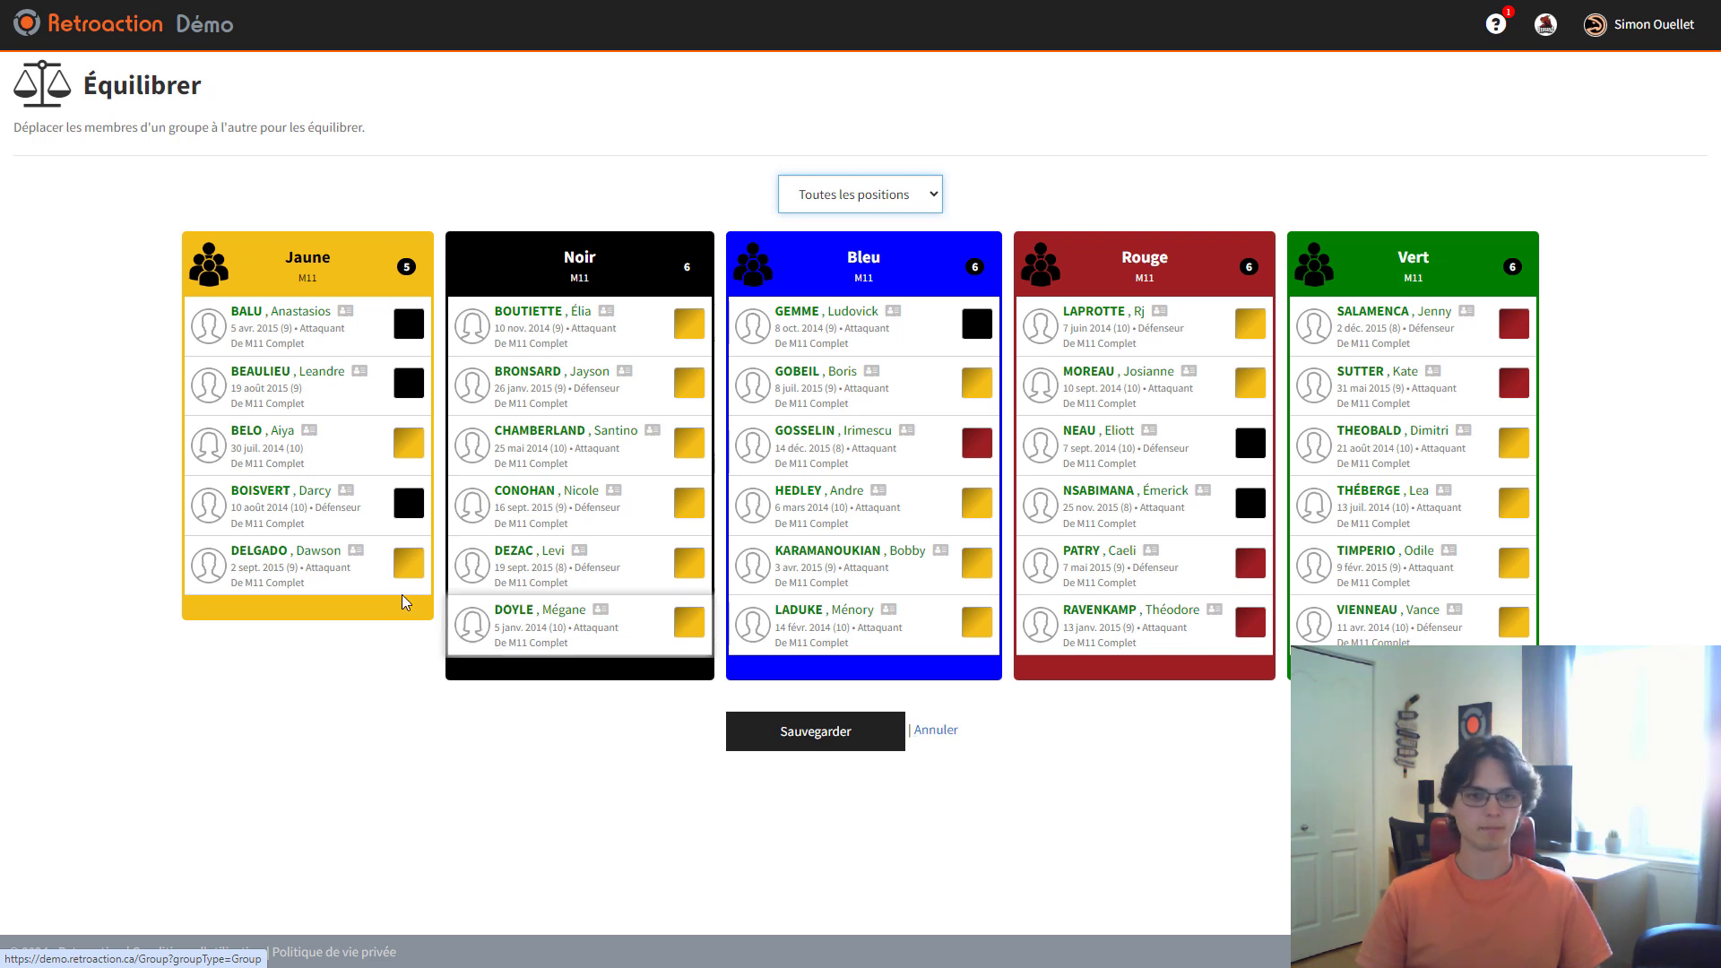
pyautogui.click(855, 754)
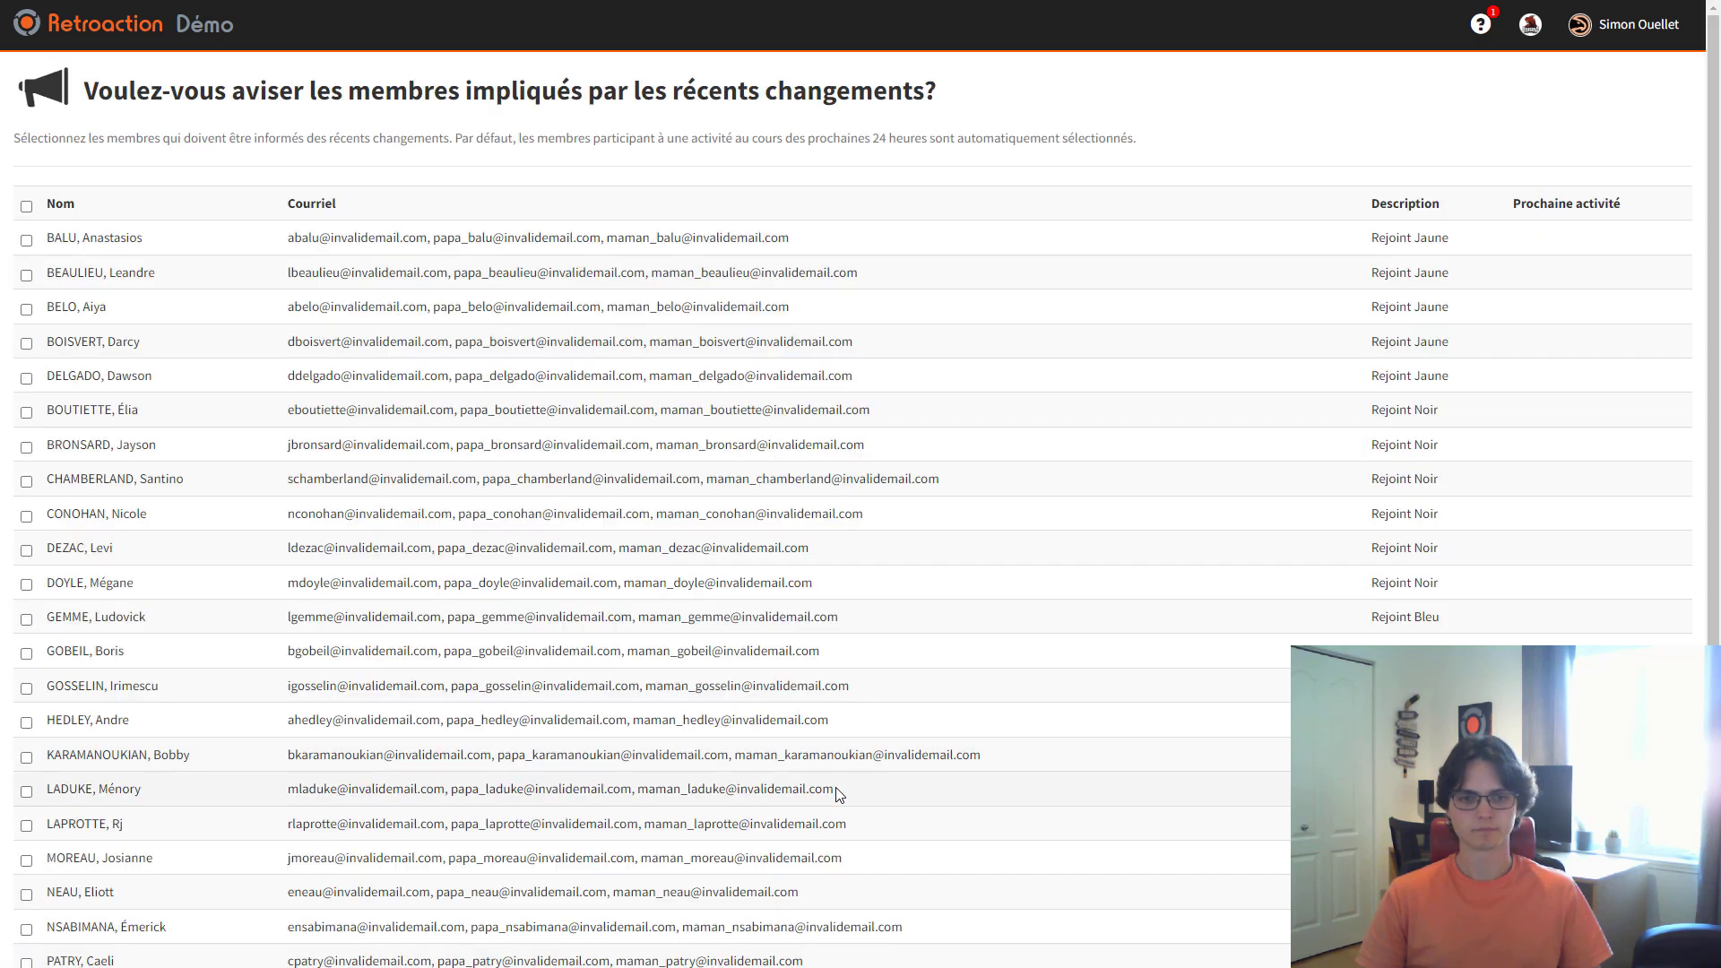
# Decline sending notifications to the members affected by the group changes
pyautogui.scroll(-2, 346, 468)
pyautogui.scroll(-2, 402, 643)
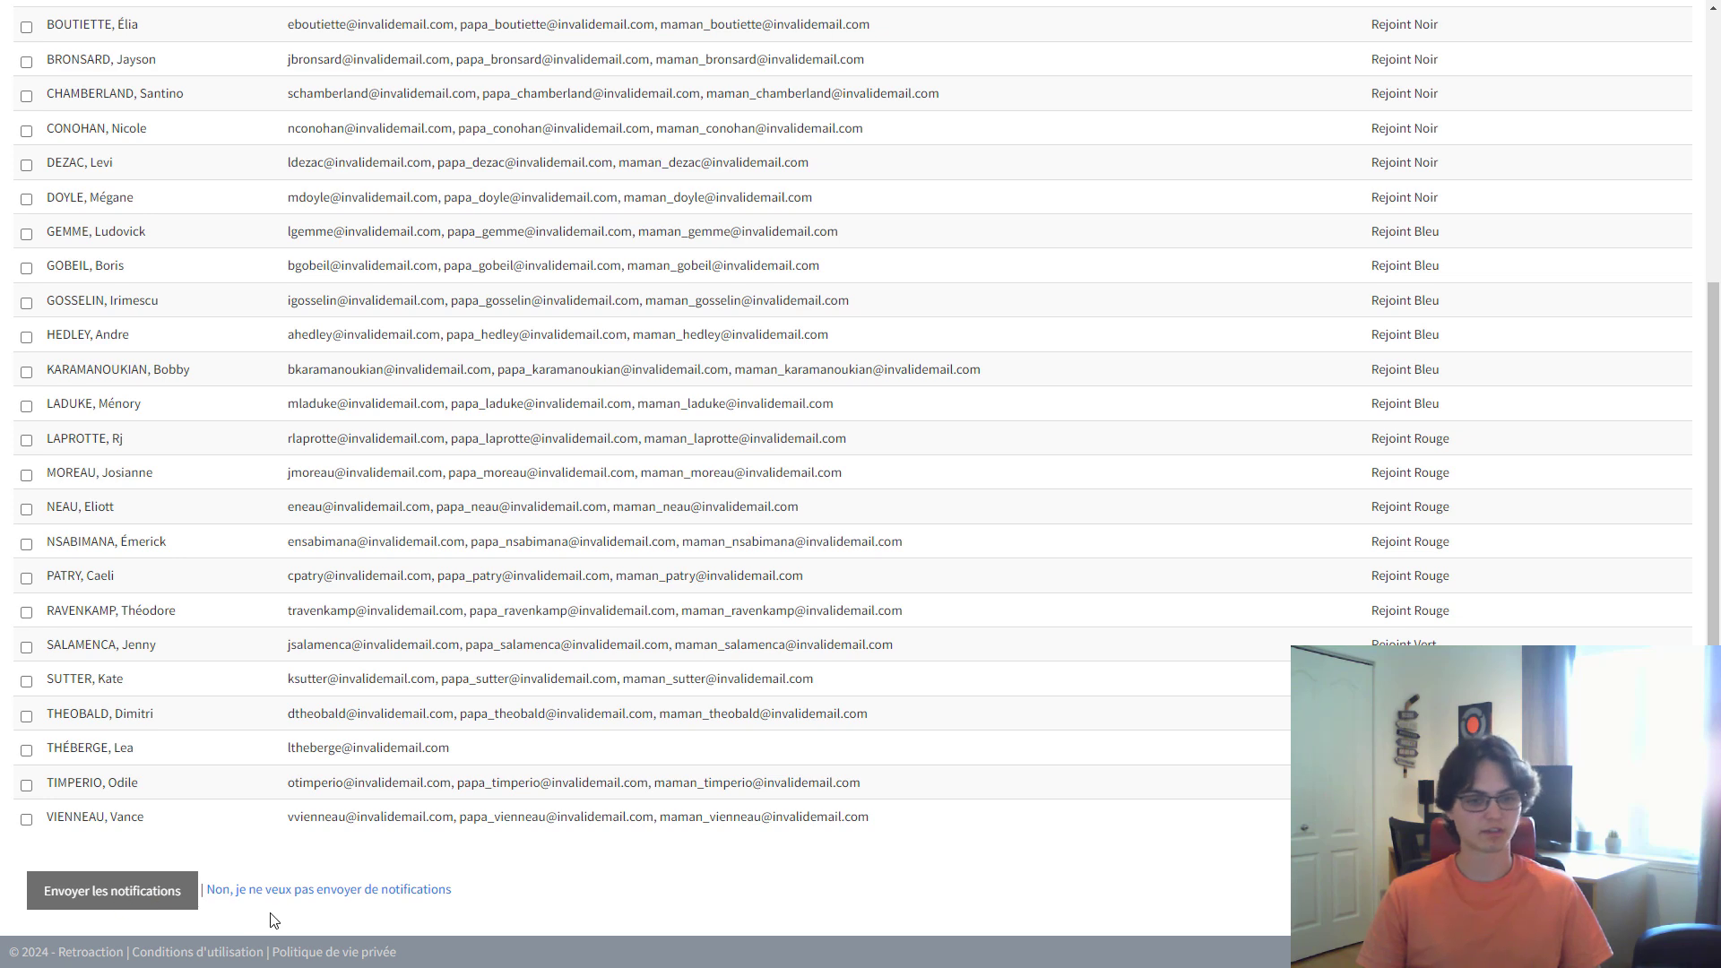
pyautogui.click(334, 892)
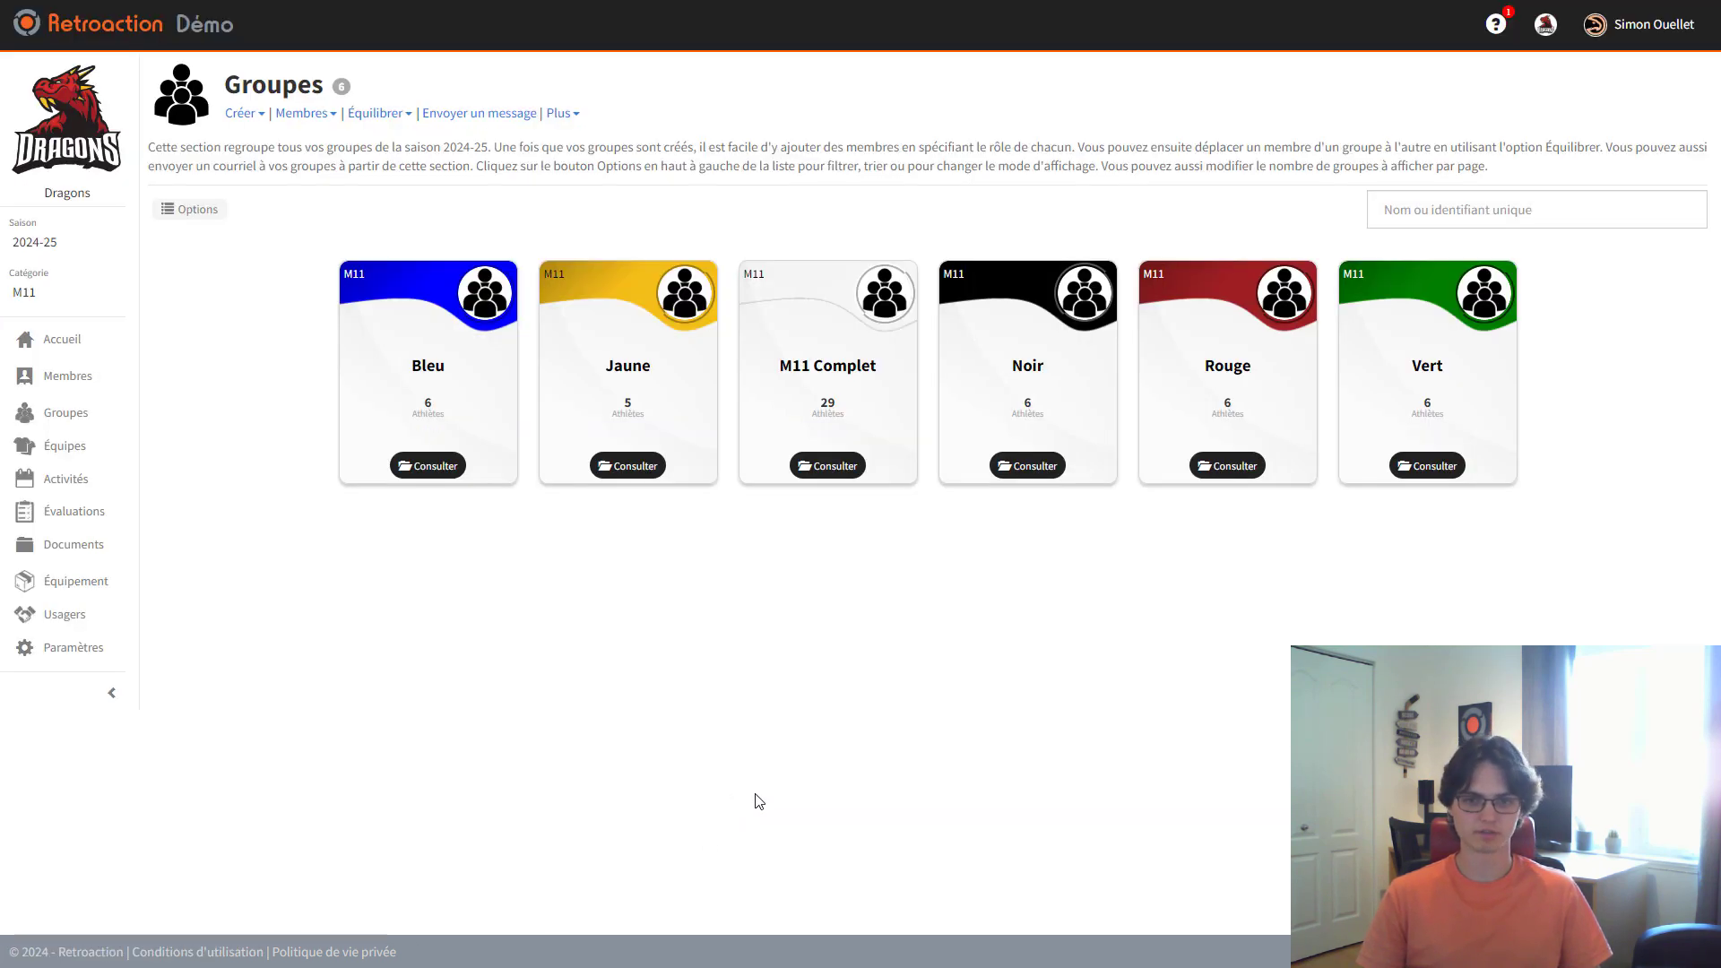
# Start automatically adding members to the teams in the Équipes section, with Joueur as the role to add
pyautogui.click(450, 485)
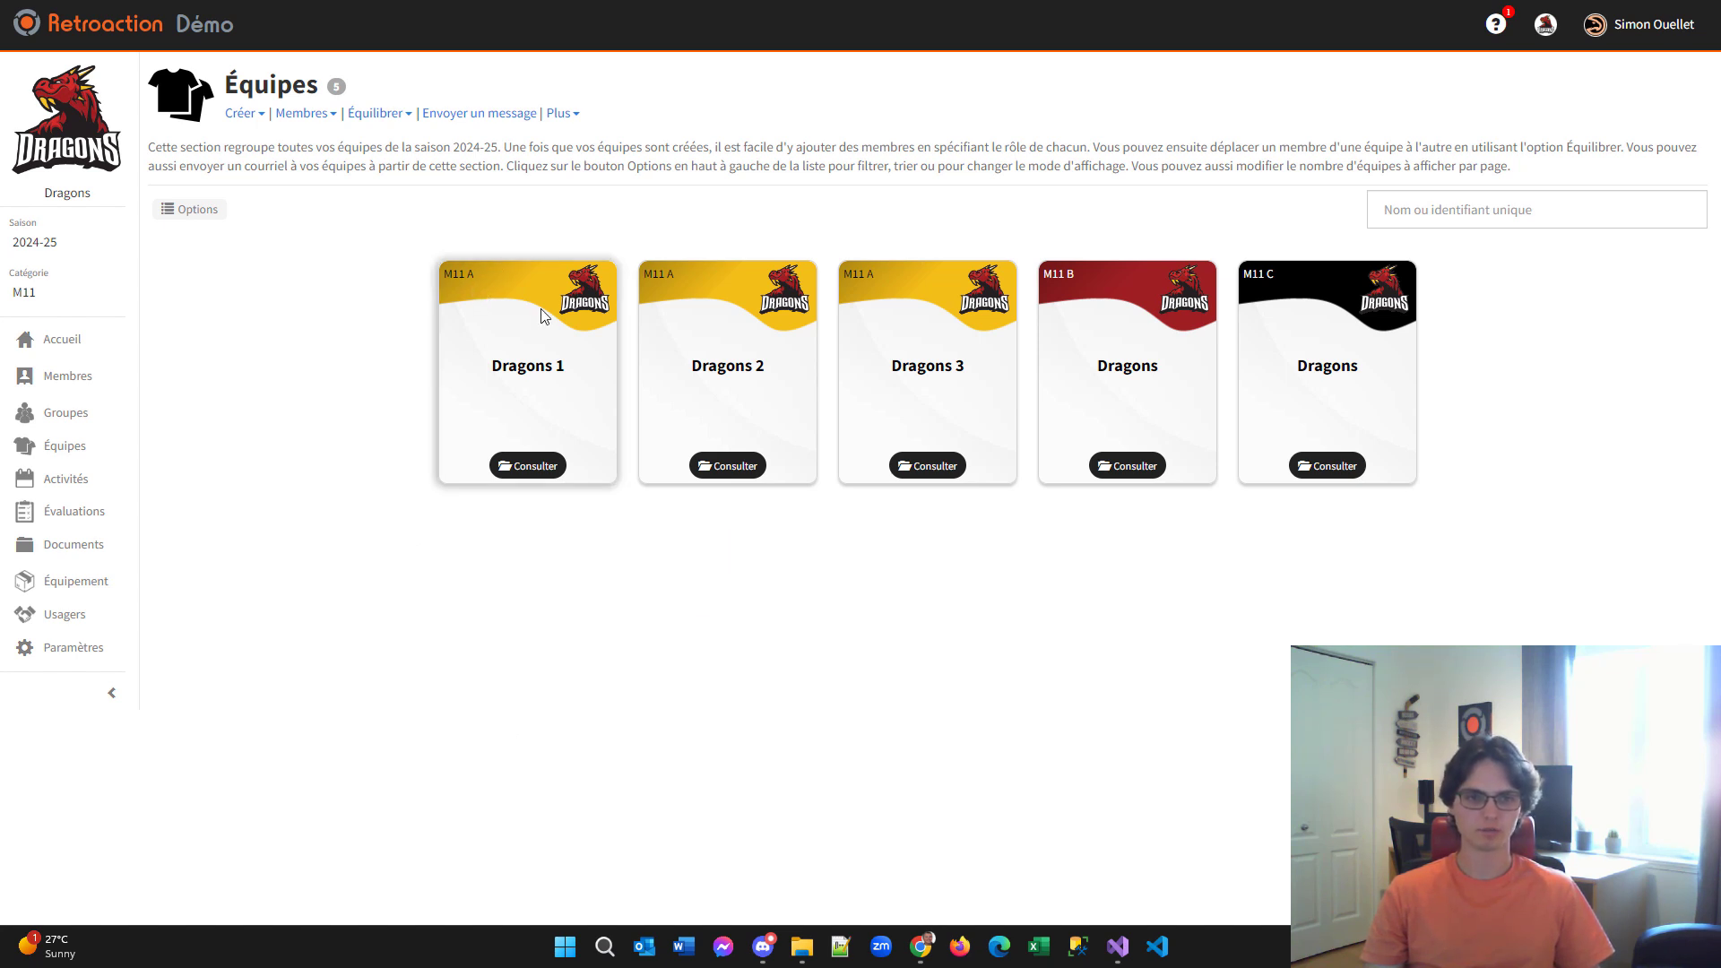
pyautogui.click(321, 114)
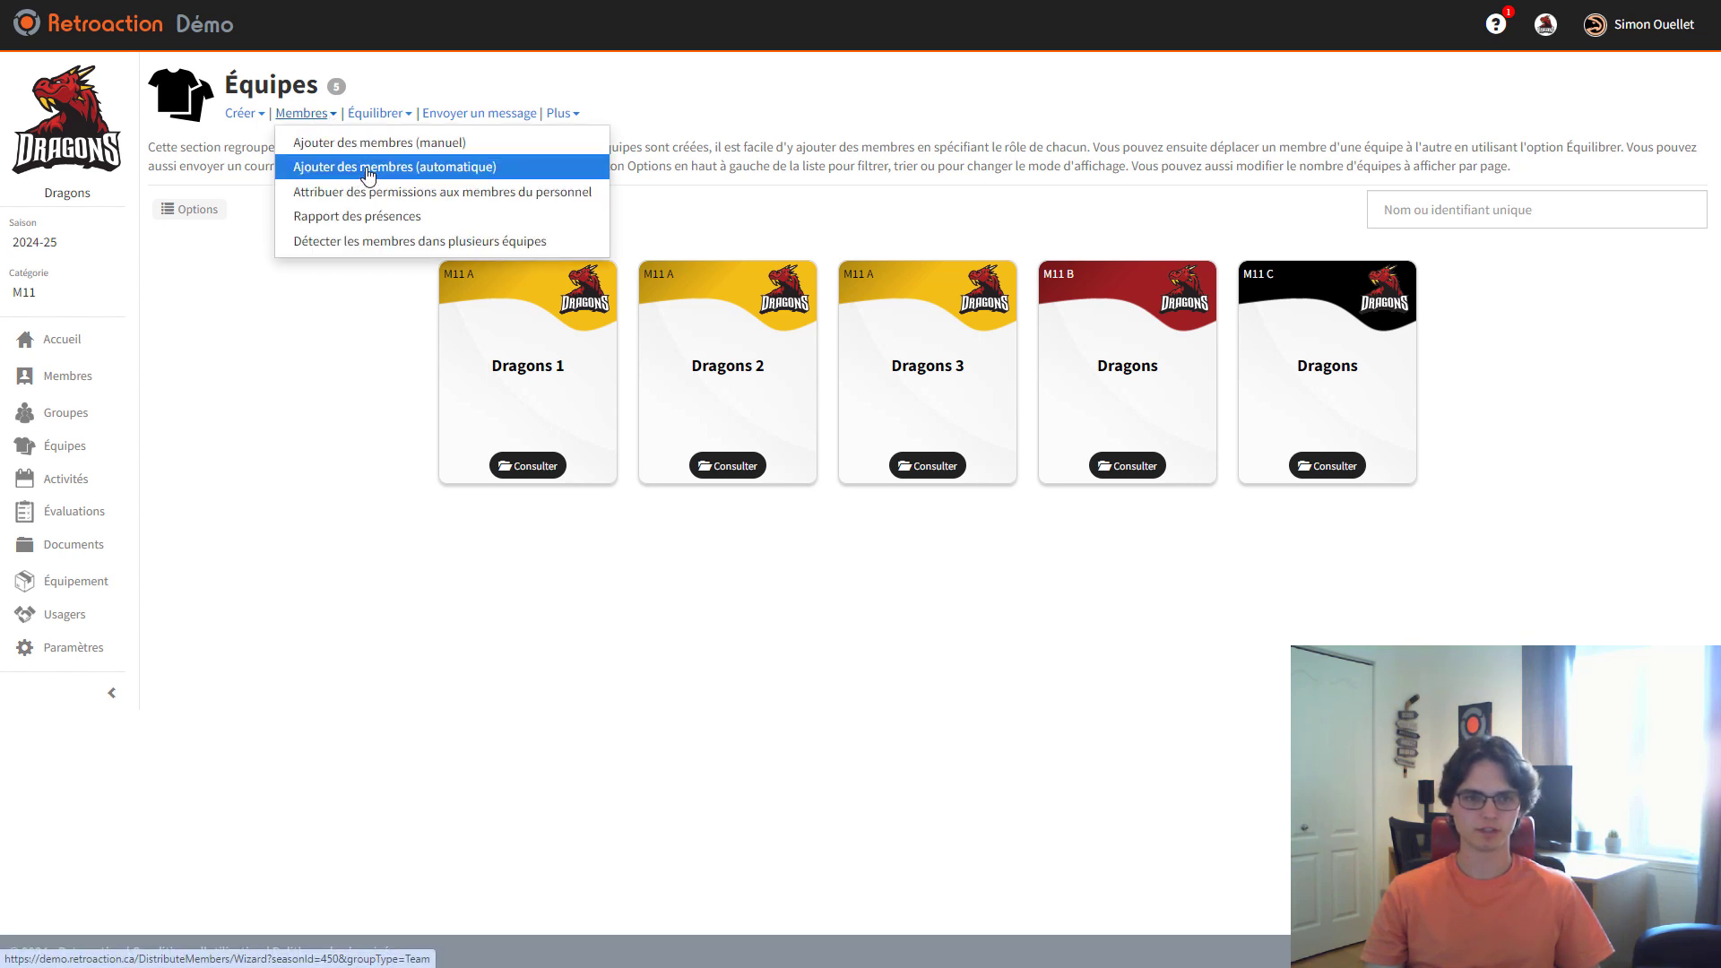
pyautogui.click(367, 170)
pyautogui.click(812, 379)
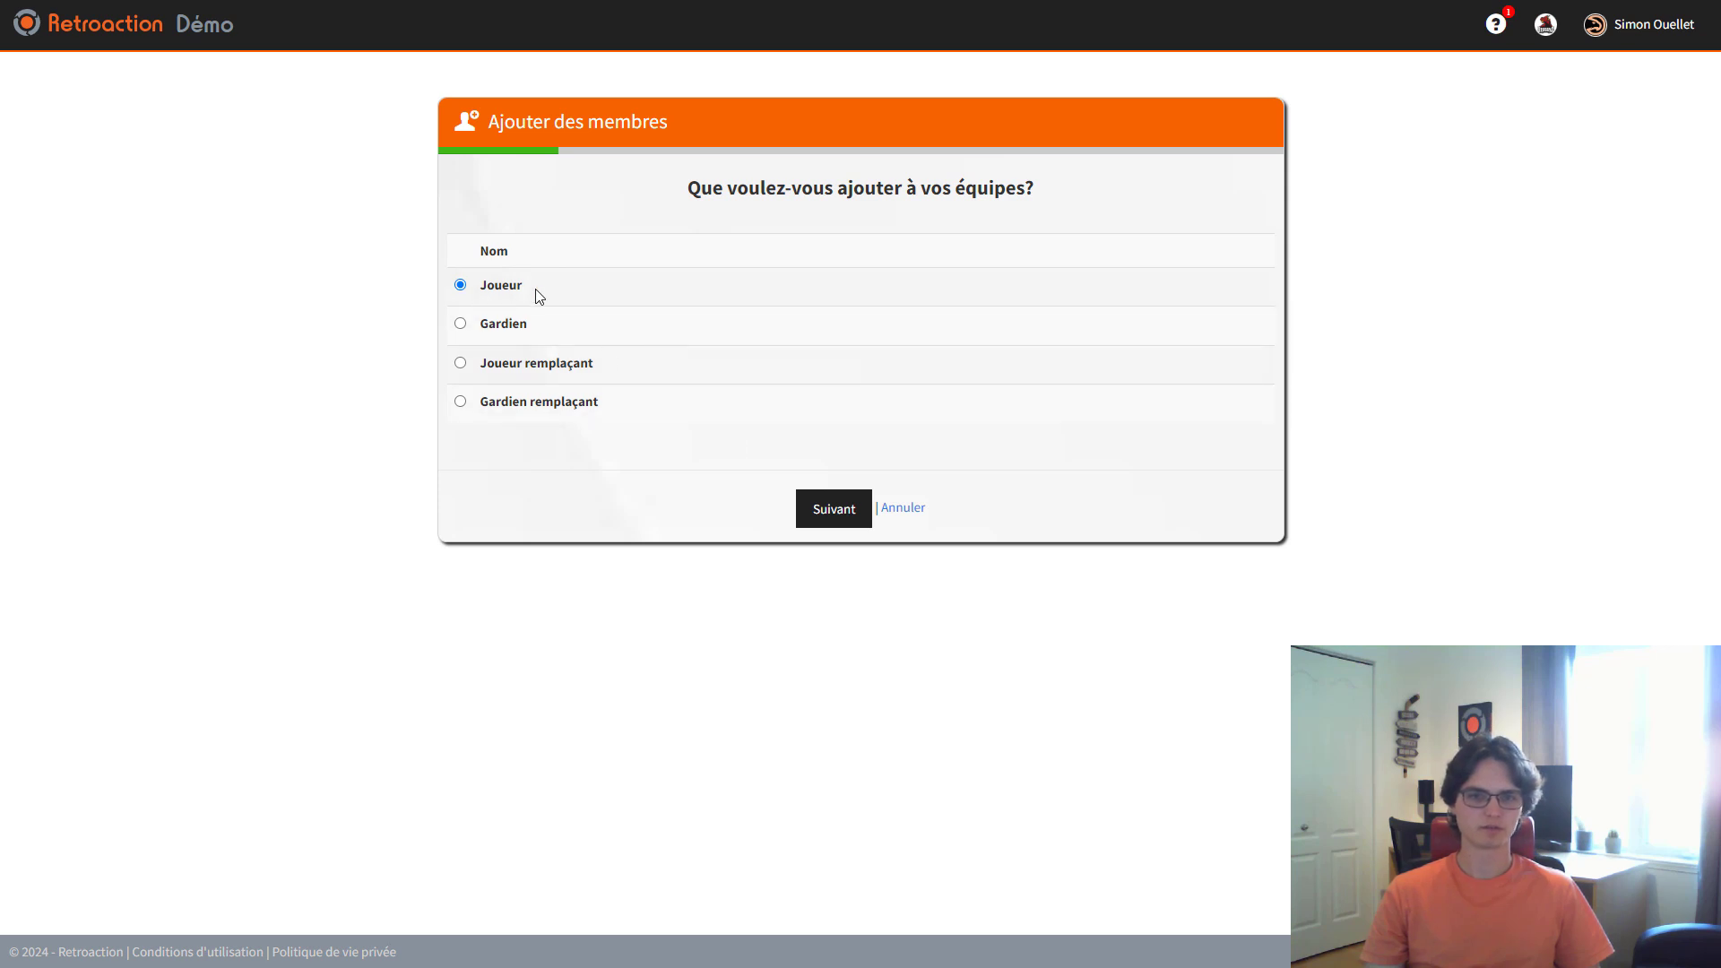
pyautogui.click(831, 506)
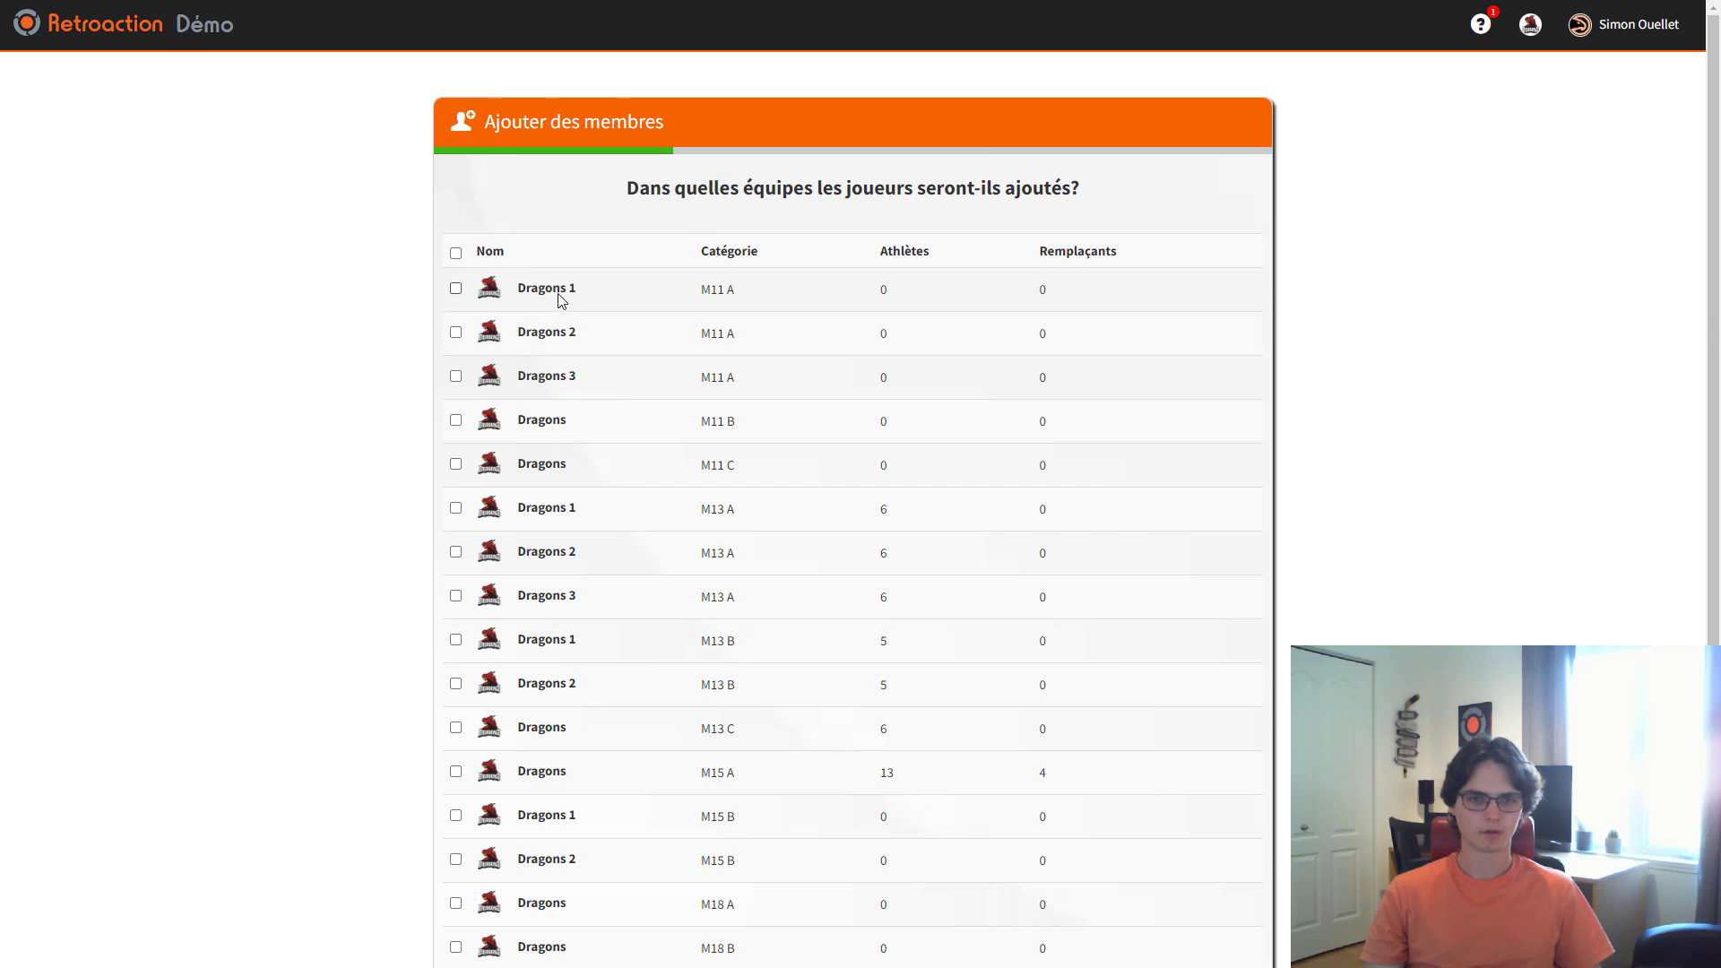
# Choose the M11 A teams Dragons 1, Dragons 2 and Dragons 3 as destinations for the players
pyautogui.click(560, 293)
pyautogui.click(572, 333)
pyautogui.click(560, 382)
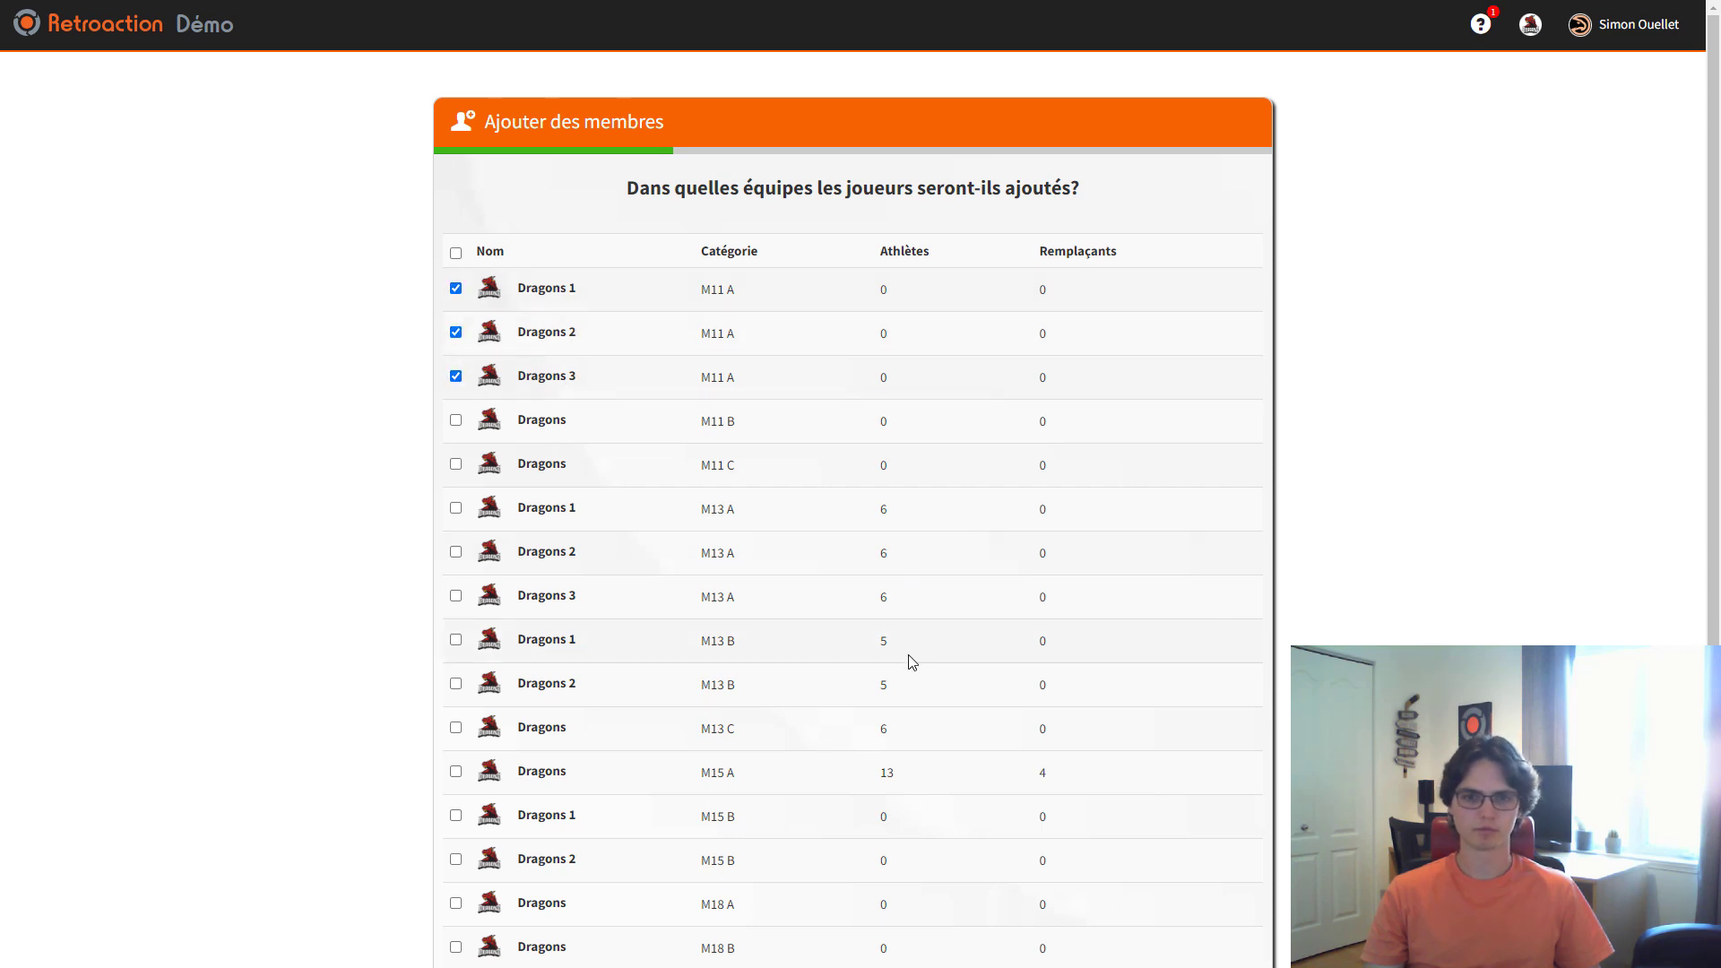
pyautogui.scroll(-3, 911, 663)
pyautogui.click(834, 832)
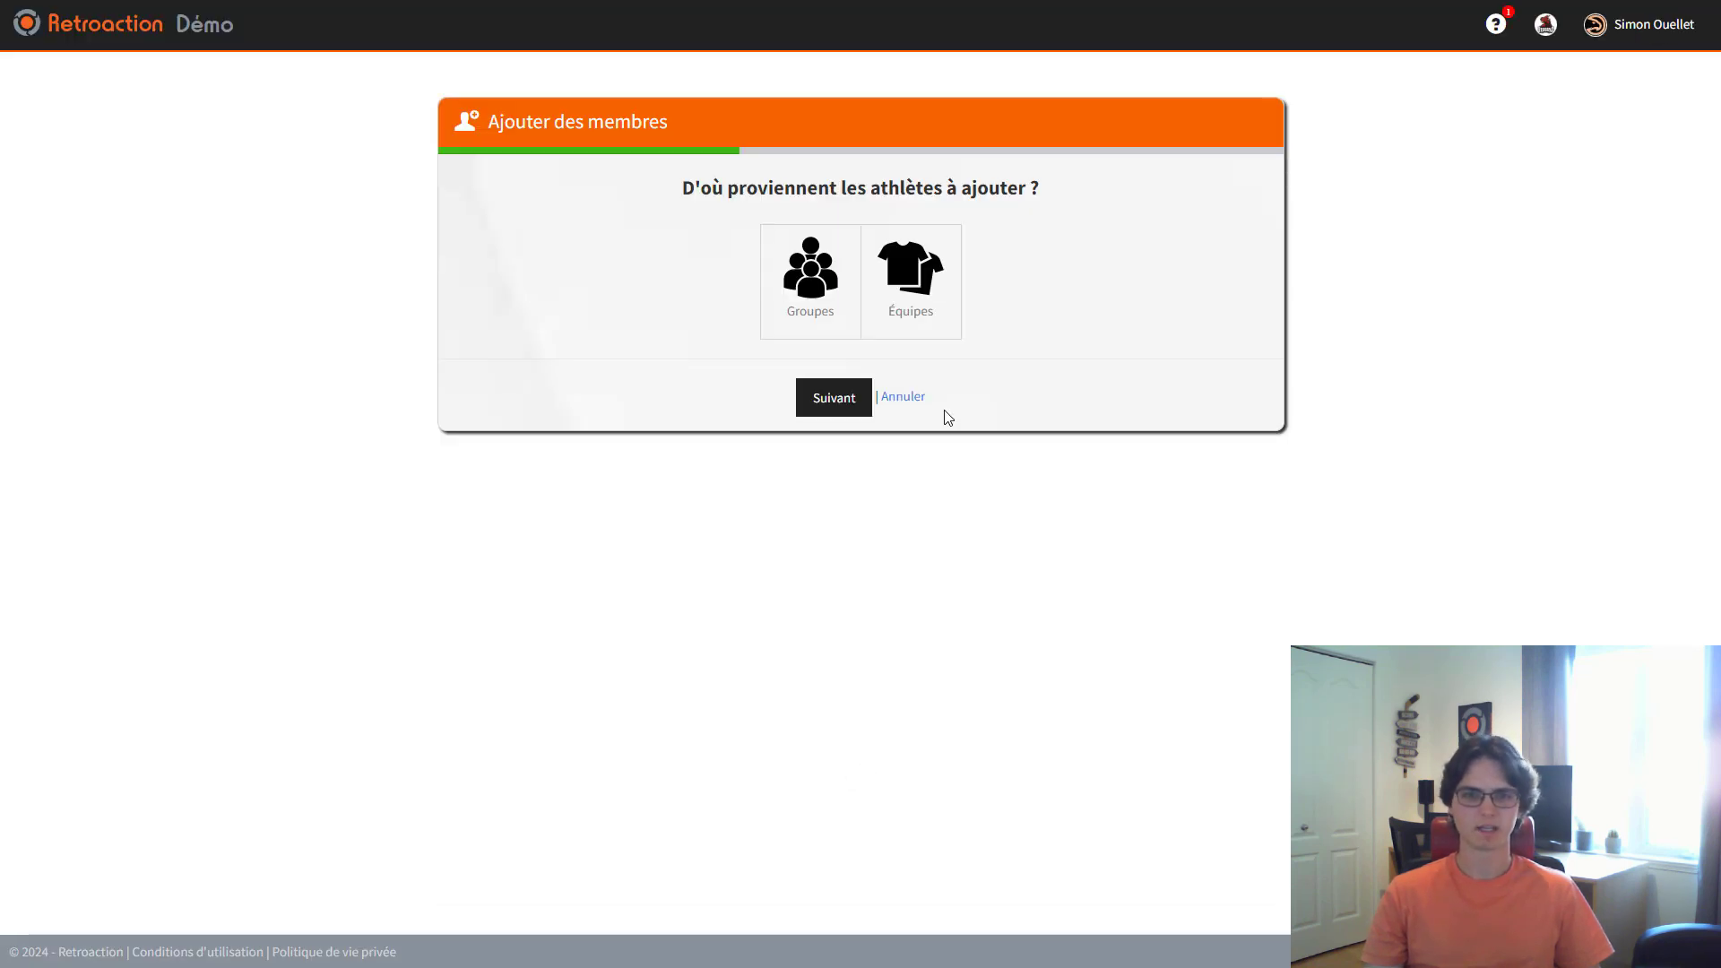
# Use groups as the source of the athletes and keep the positions Aucune position, Attaquant and Défenseur
pyautogui.click(811, 291)
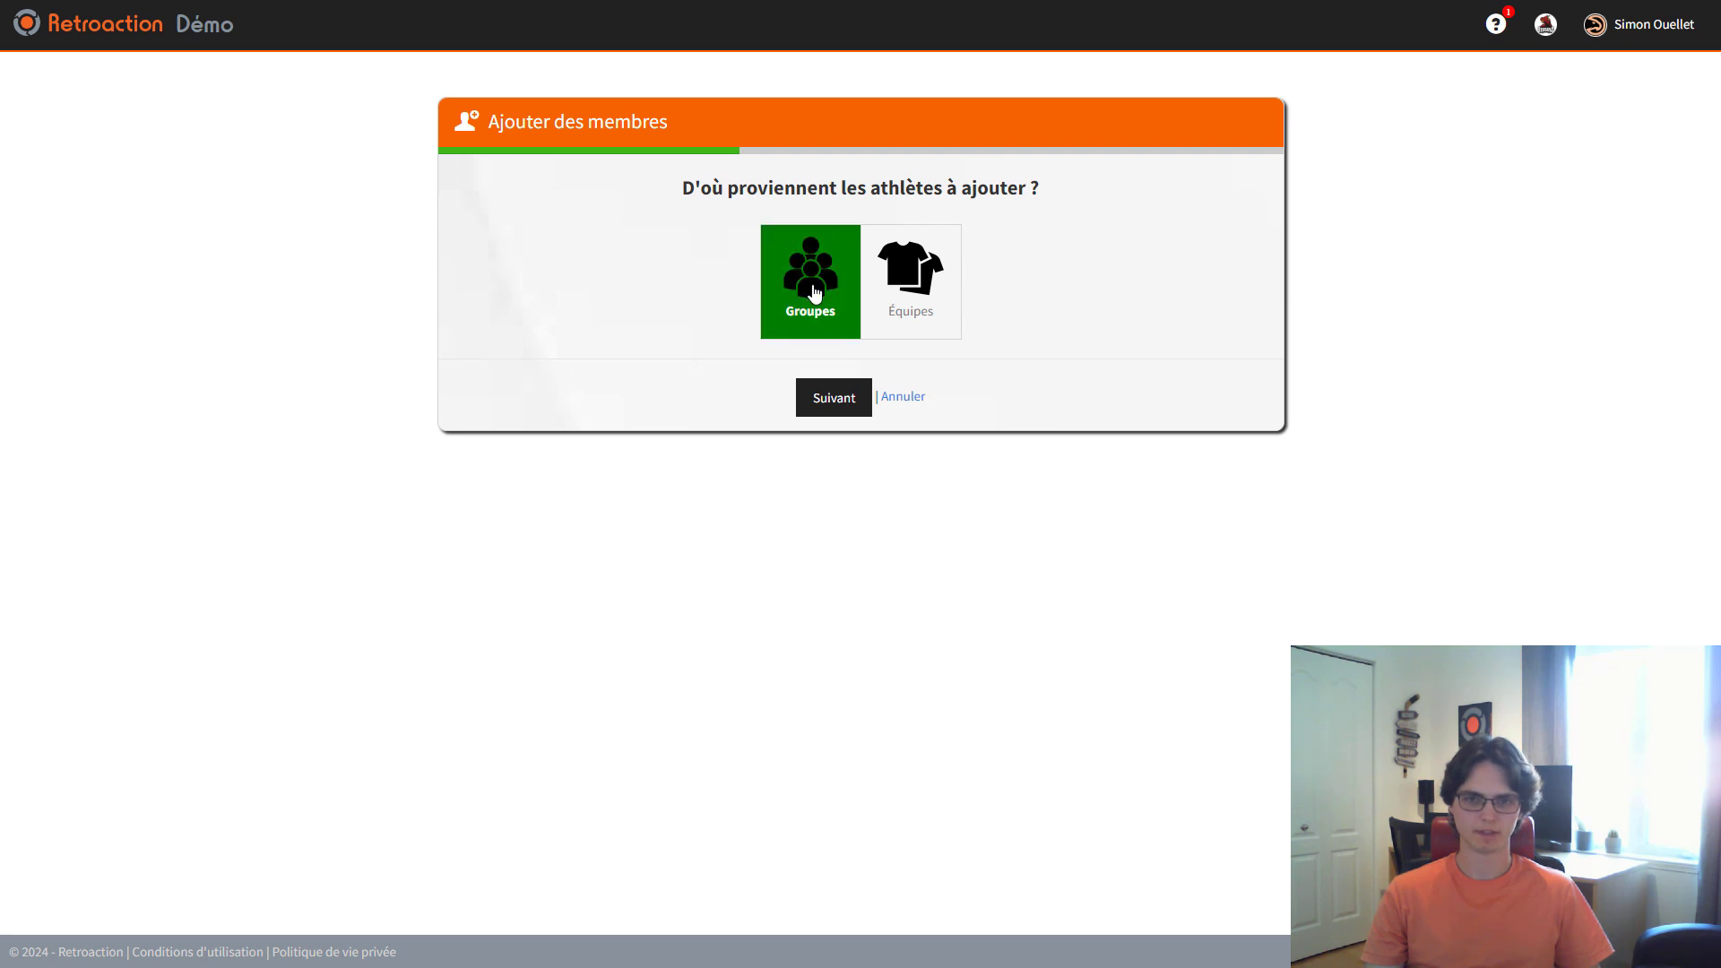
pyautogui.click(853, 400)
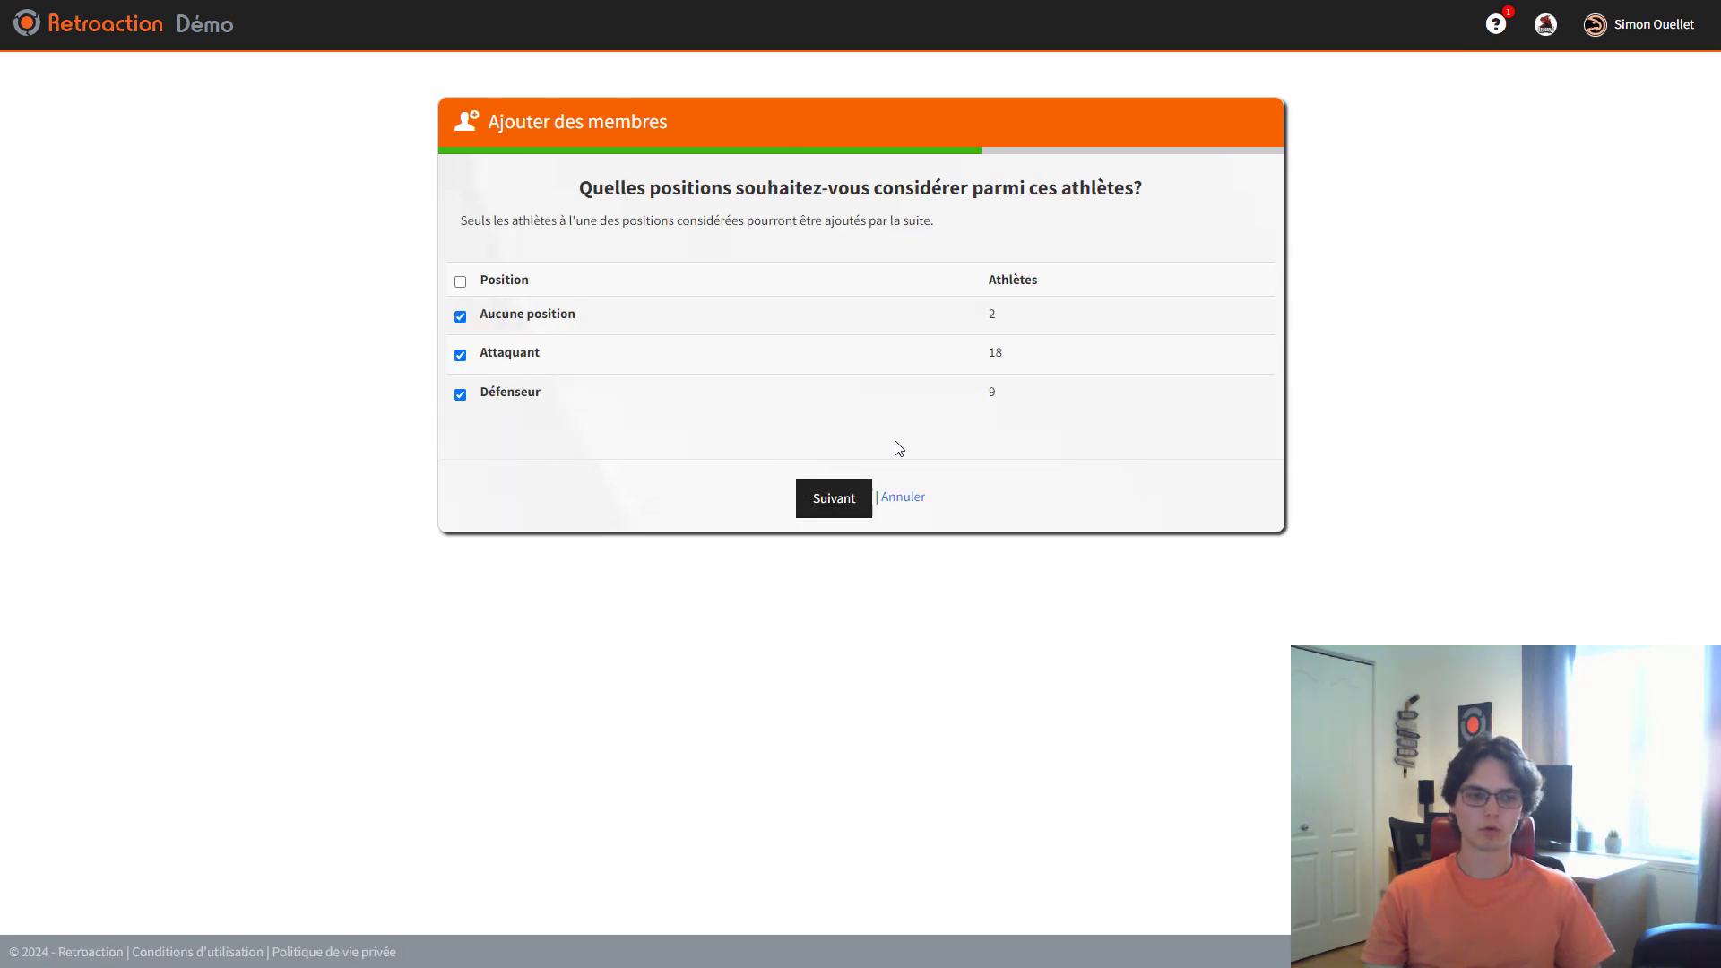
pyautogui.click(852, 497)
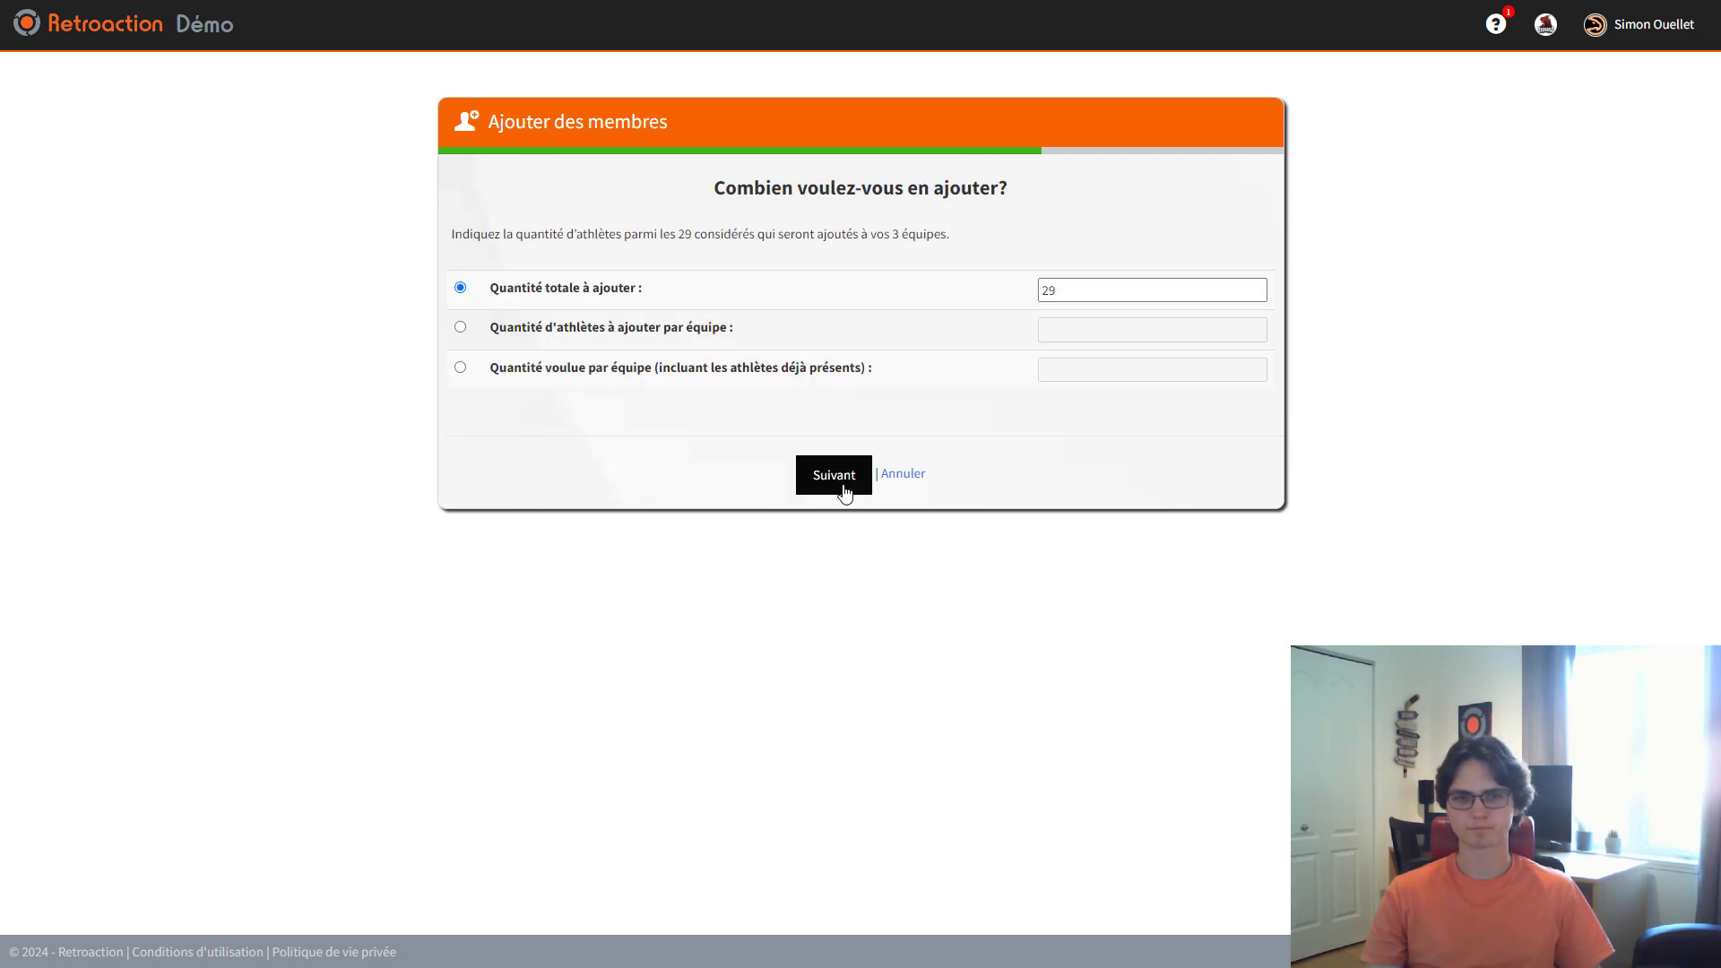
# Set the quantity of athletes to add per team to 6
pyautogui.click(702, 337)
pyautogui.click(1084, 330)
pyautogui.doubleClick(1085, 330)
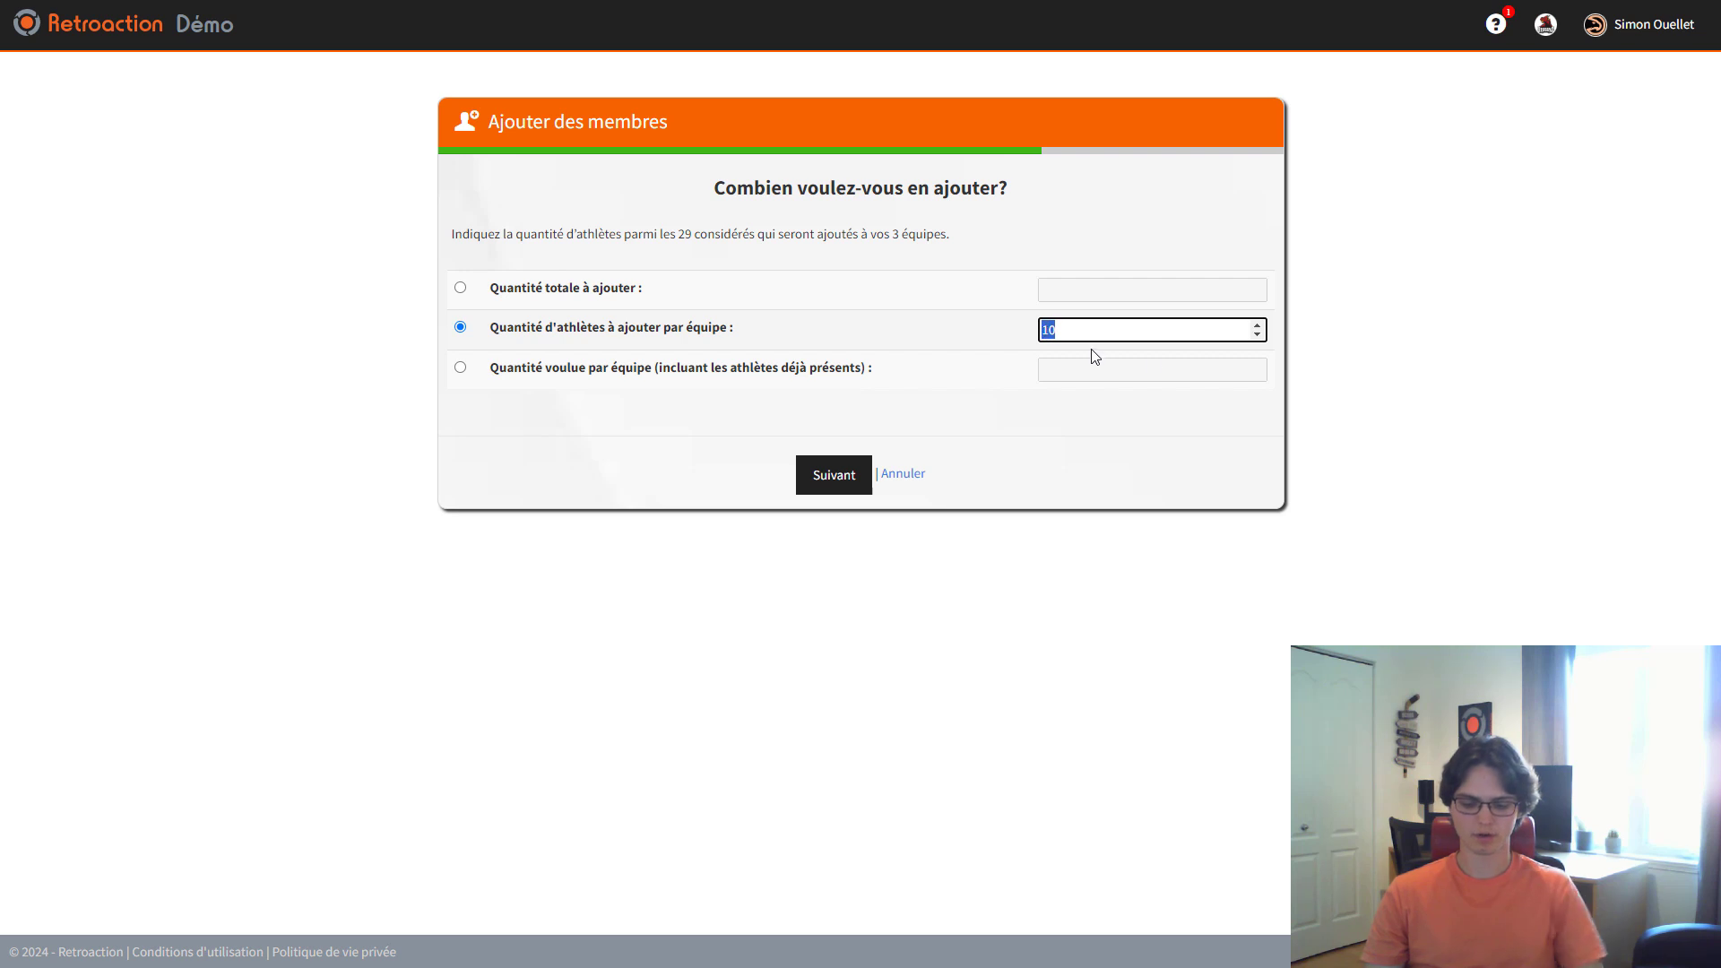
pyautogui.write('6')
pyautogui.click(842, 488)
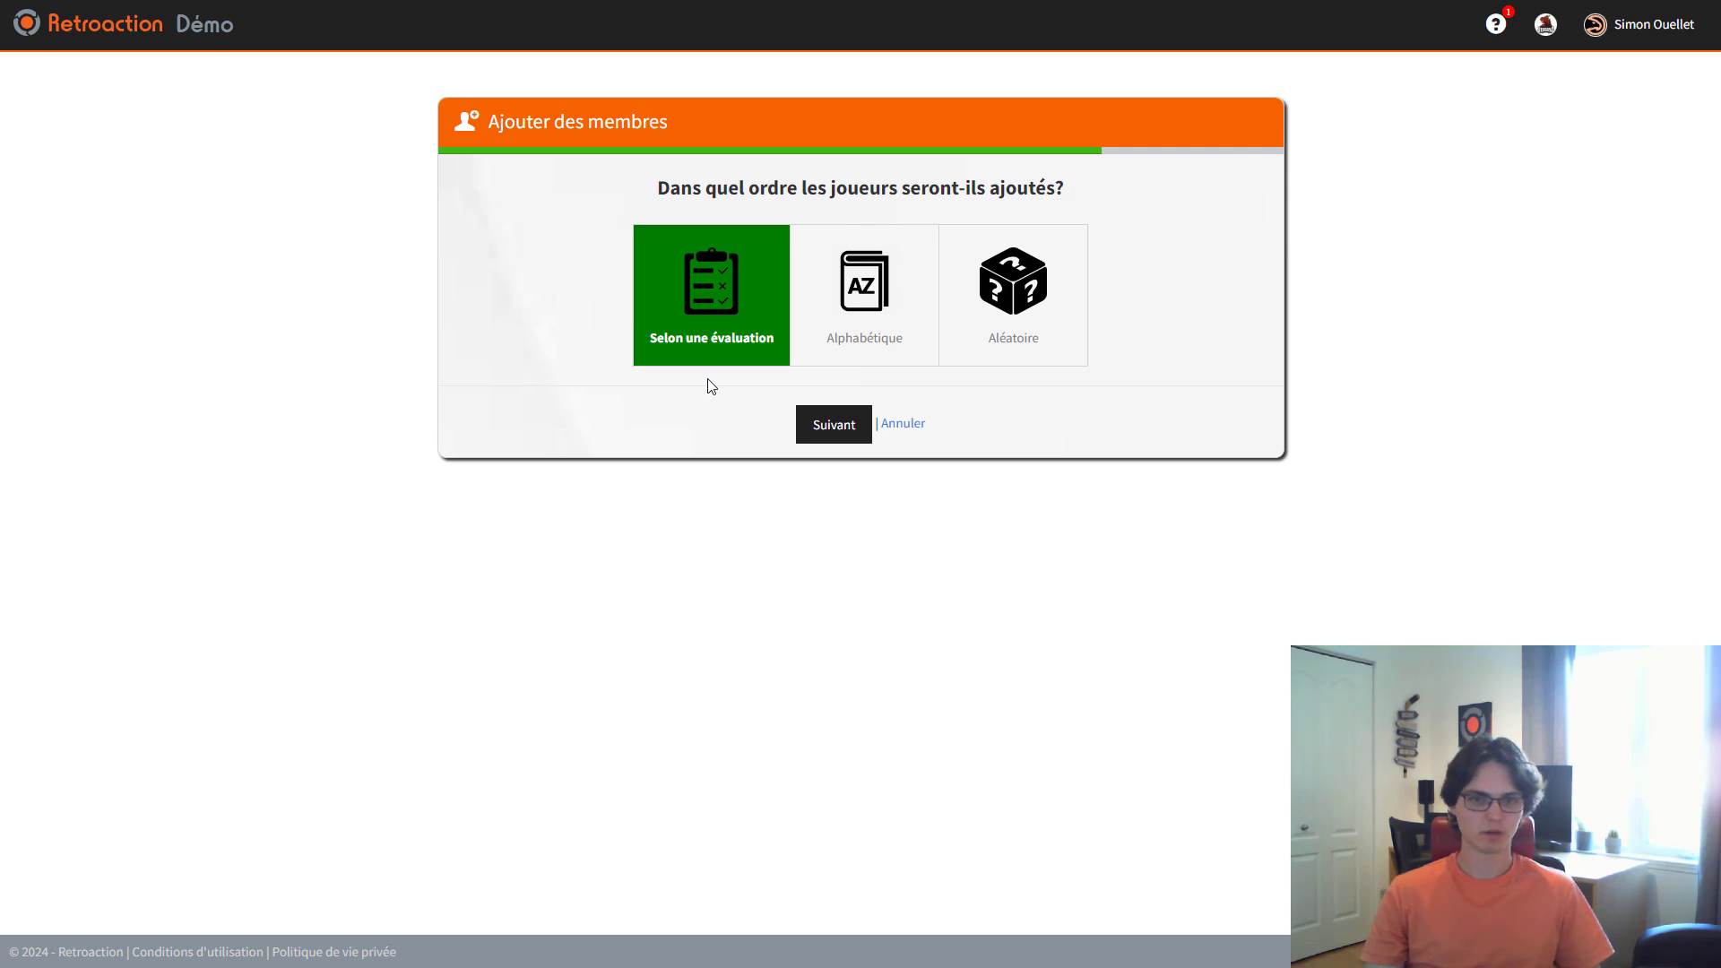
# Order the players by the Camp de sélection M11 Complet evaluation and distribute them in Aller-retour mode
pyautogui.click(851, 436)
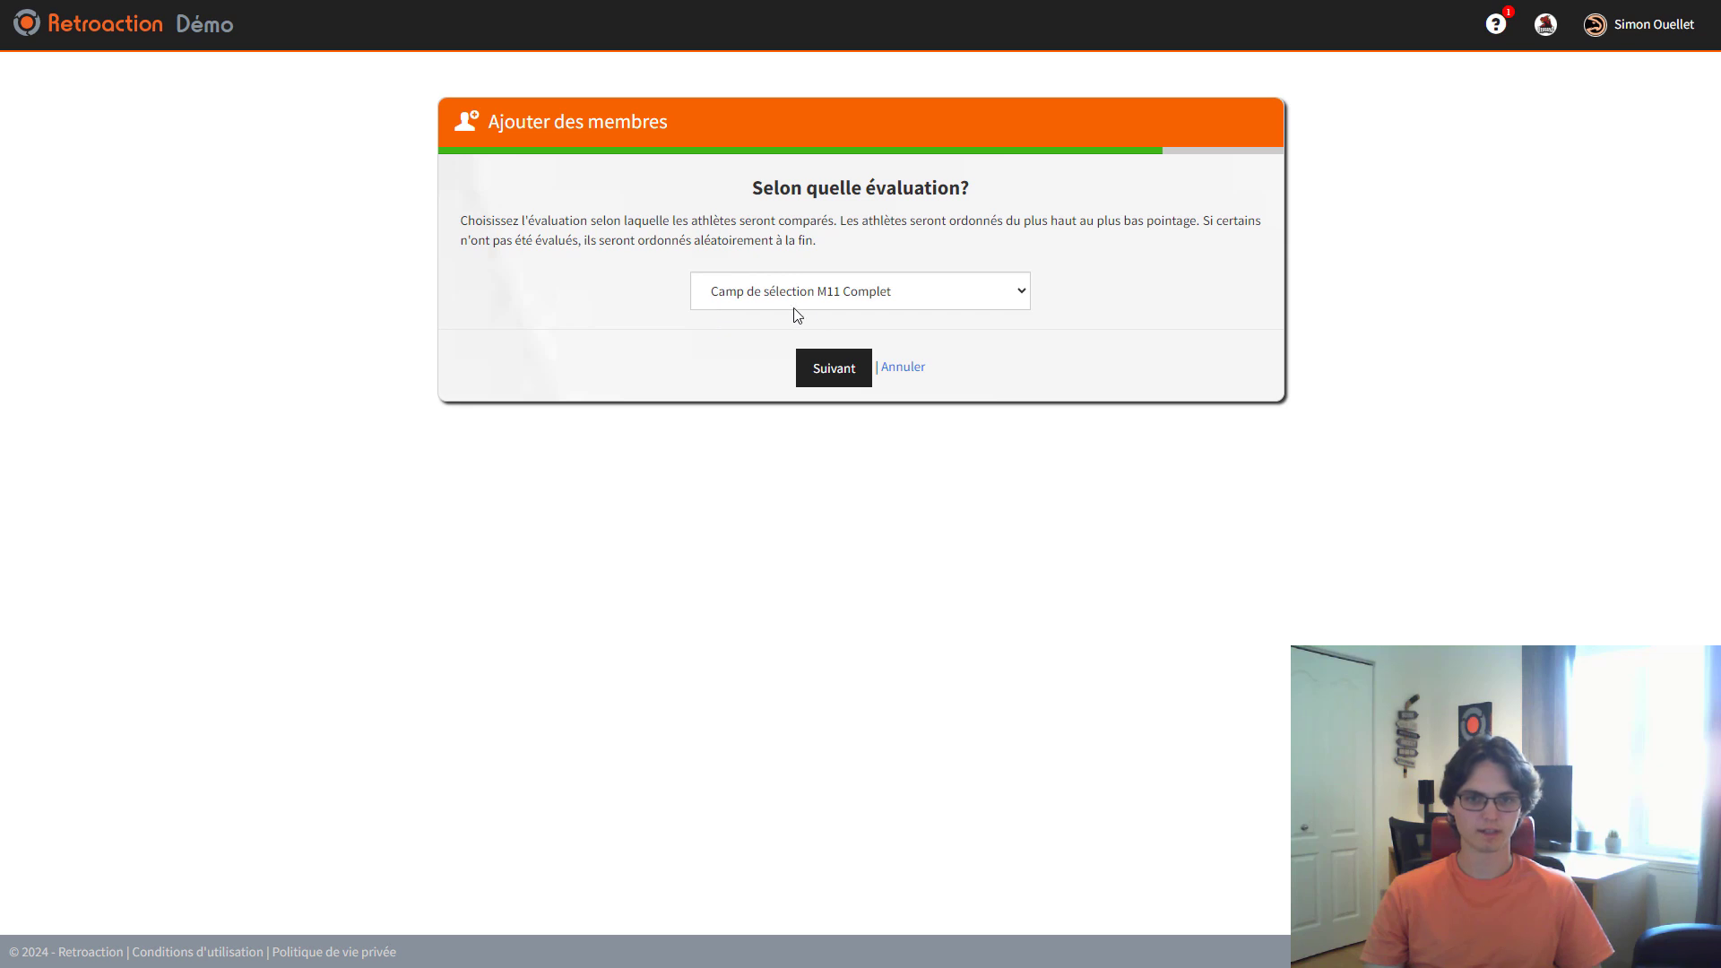
pyautogui.click(841, 371)
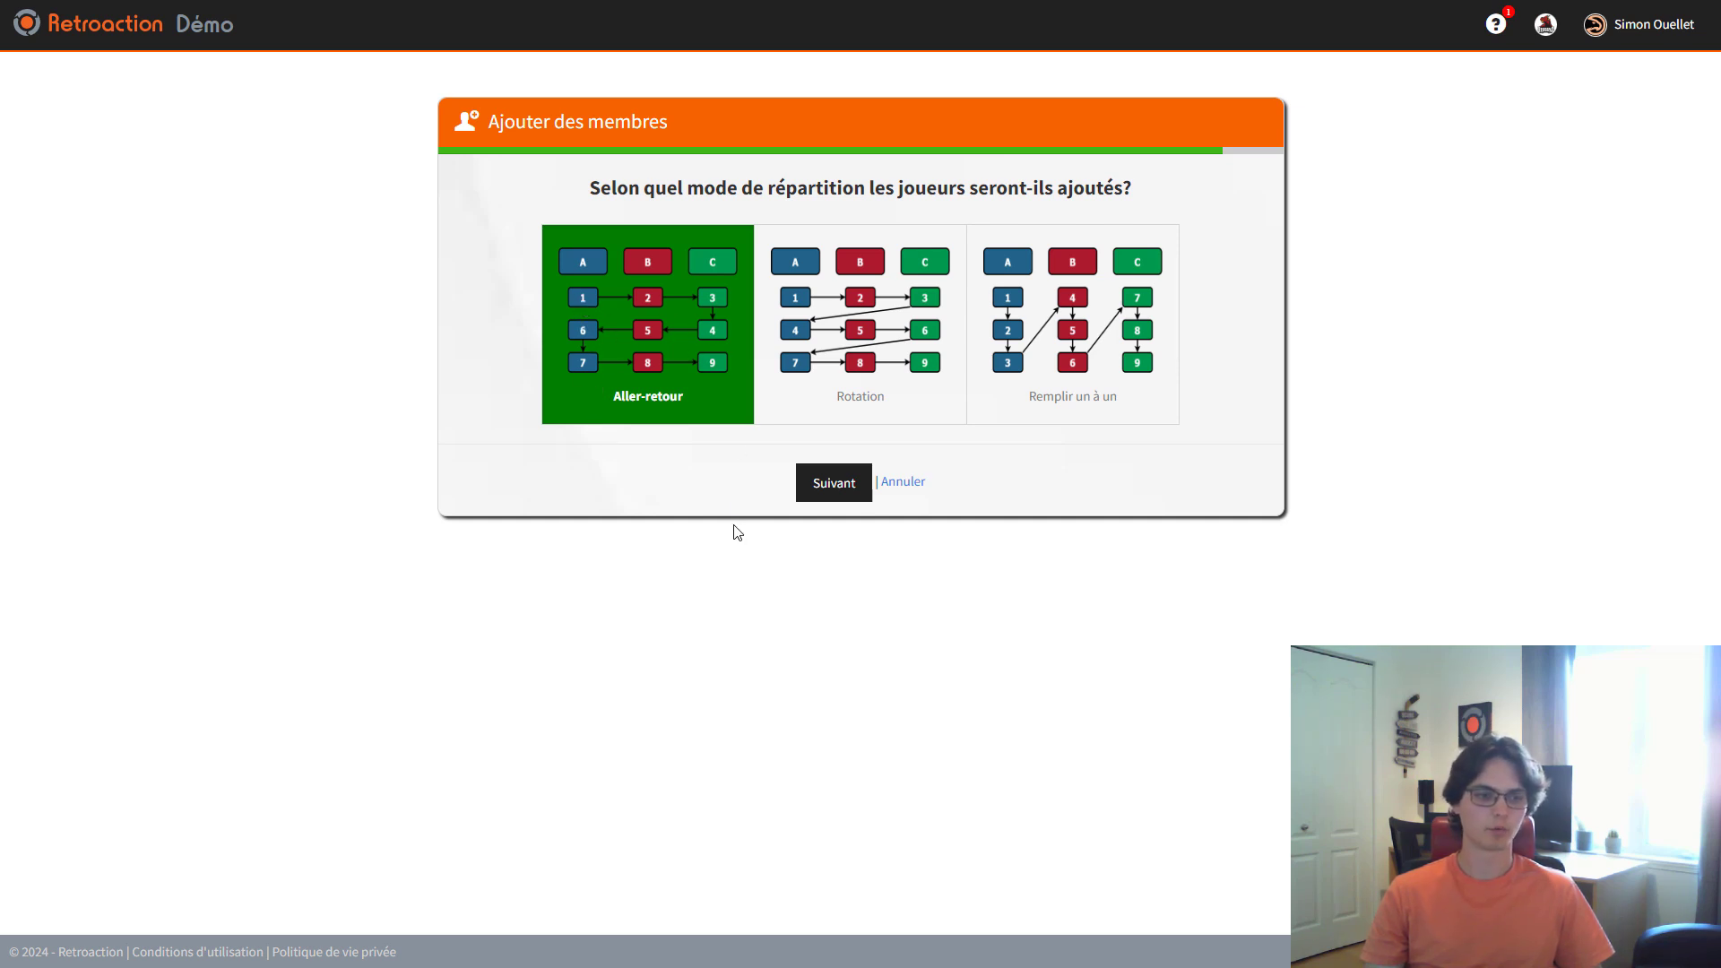
pyautogui.click(838, 495)
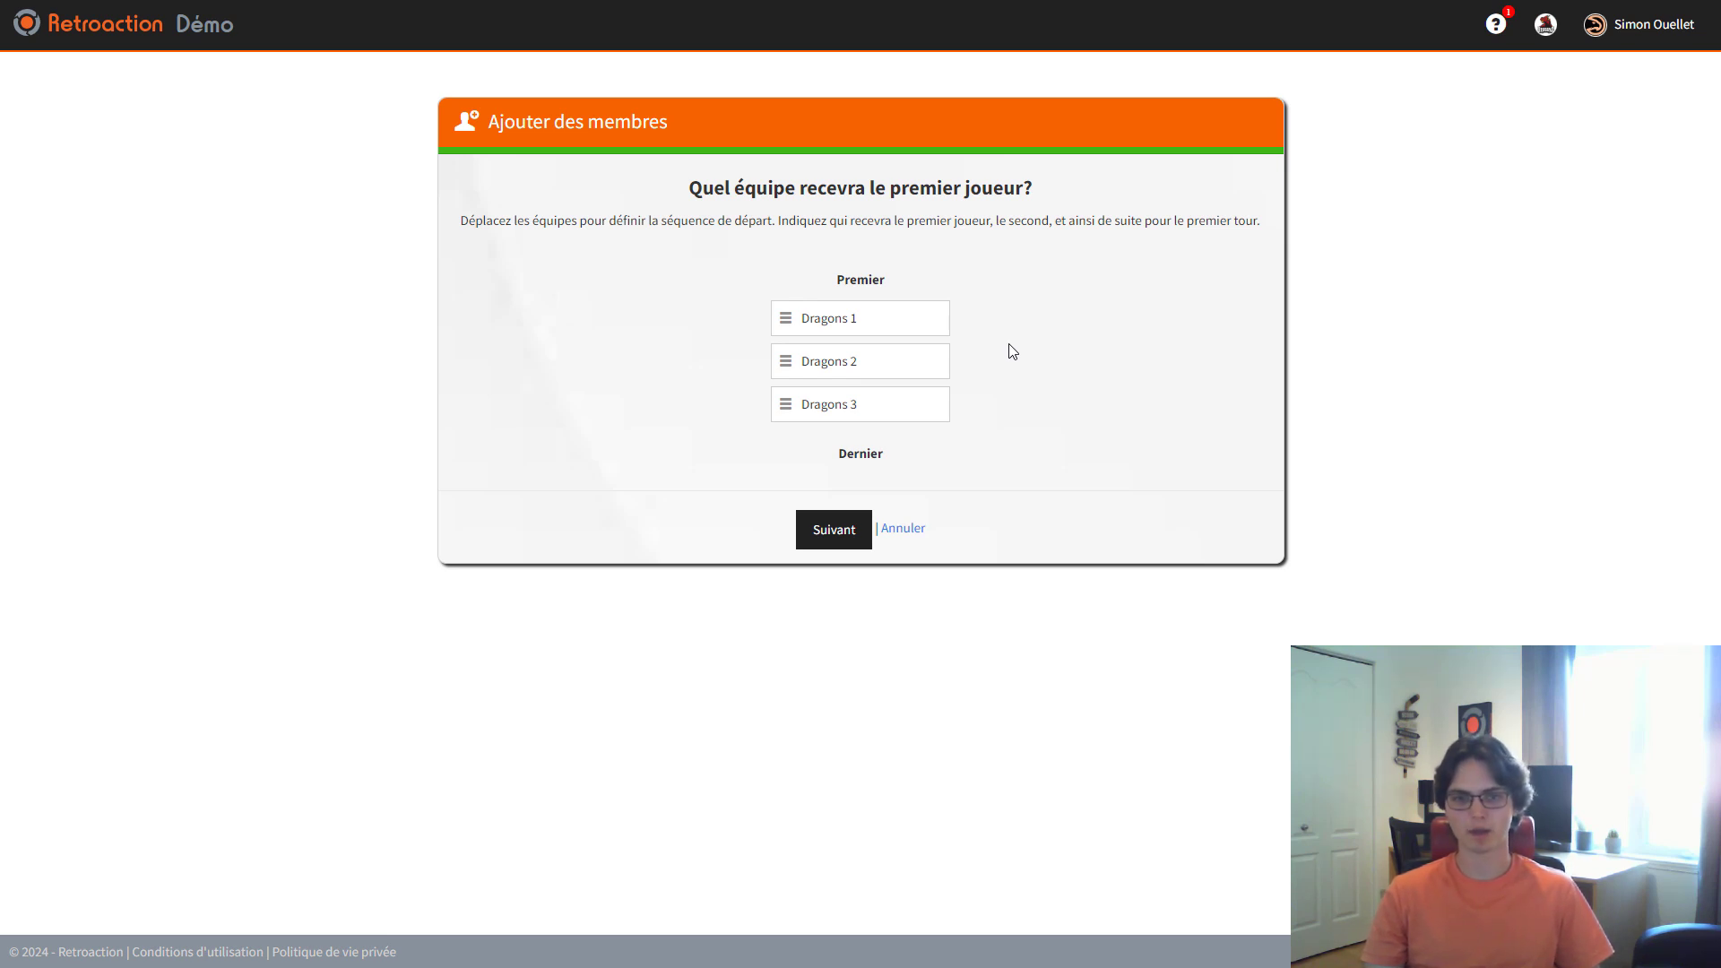
# Set the starting sequence to Dragons 2, Dragons 3, Dragons 1 and save the distribution without sending notifications
pyautogui.moveTo(888, 319); pyautogui.dragTo(891, 394)
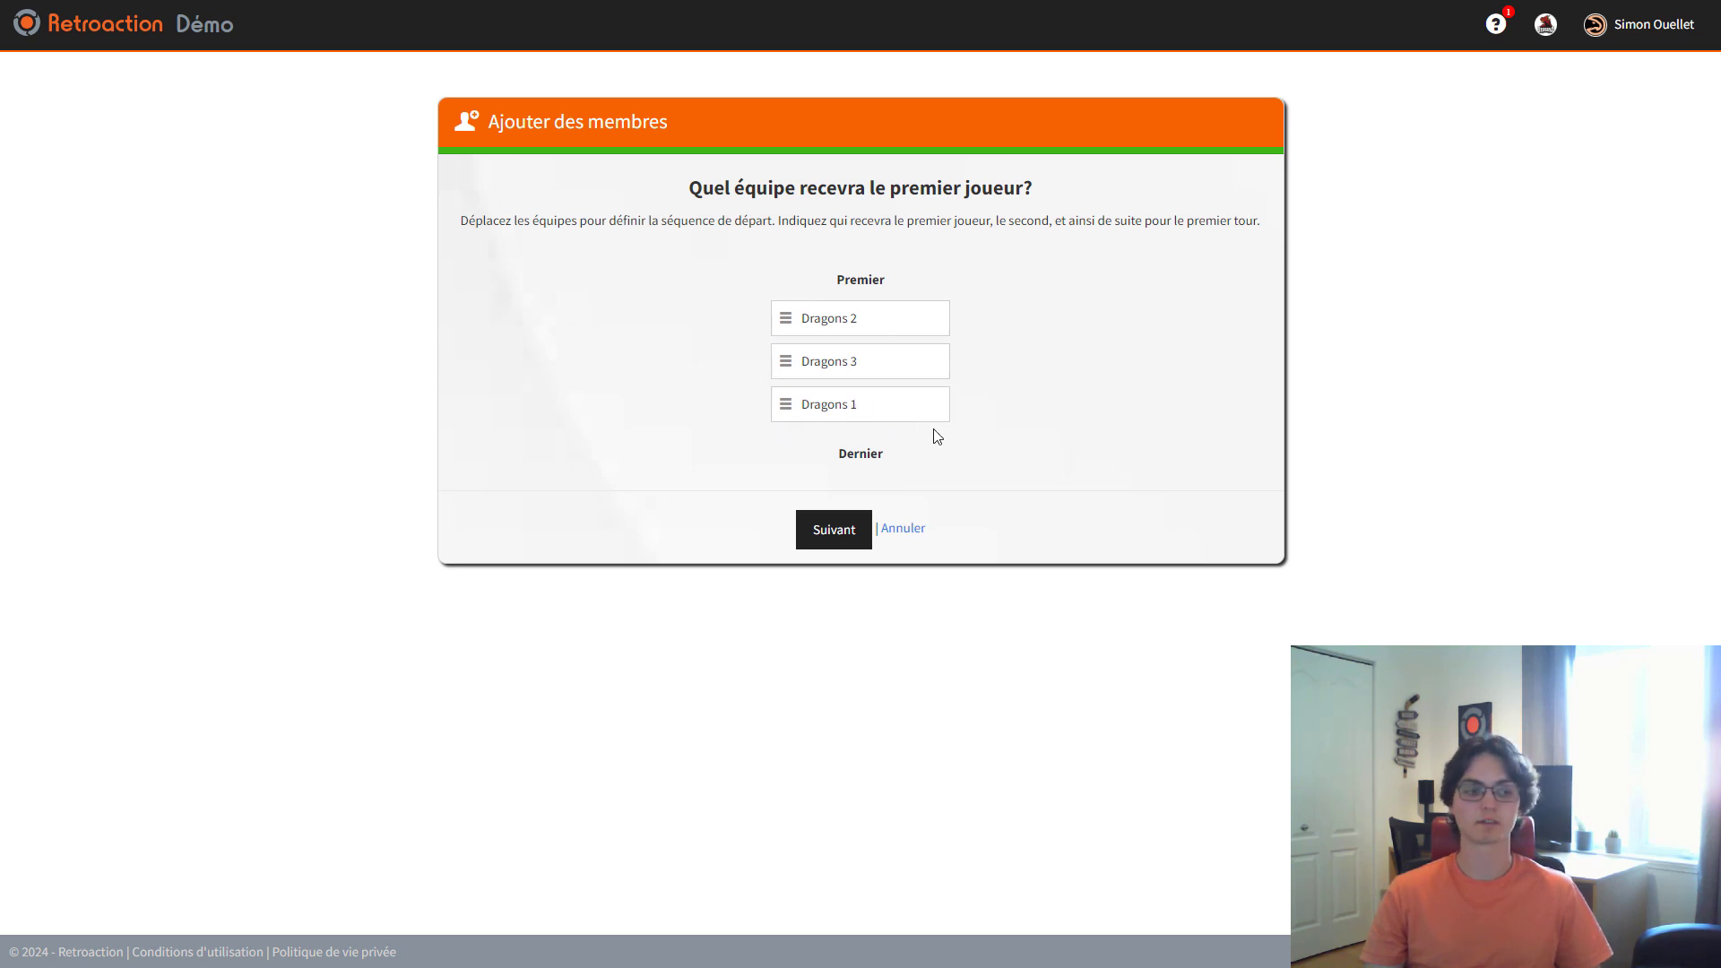
pyautogui.click(862, 541)
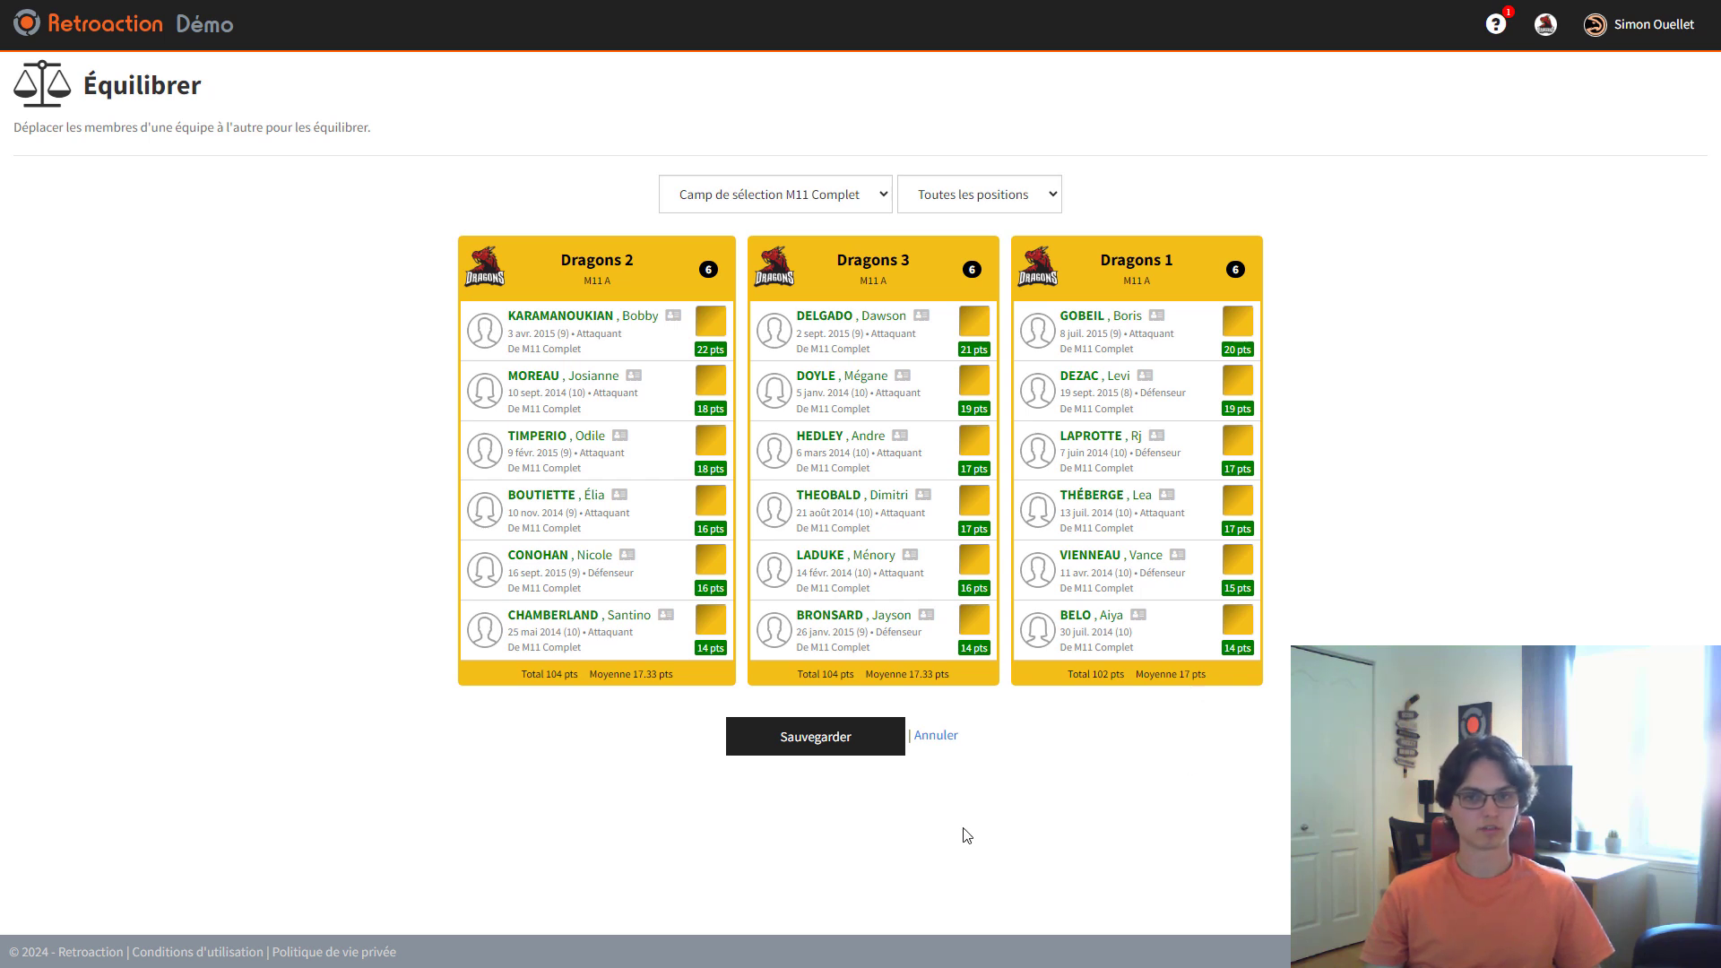
pyautogui.click(856, 744)
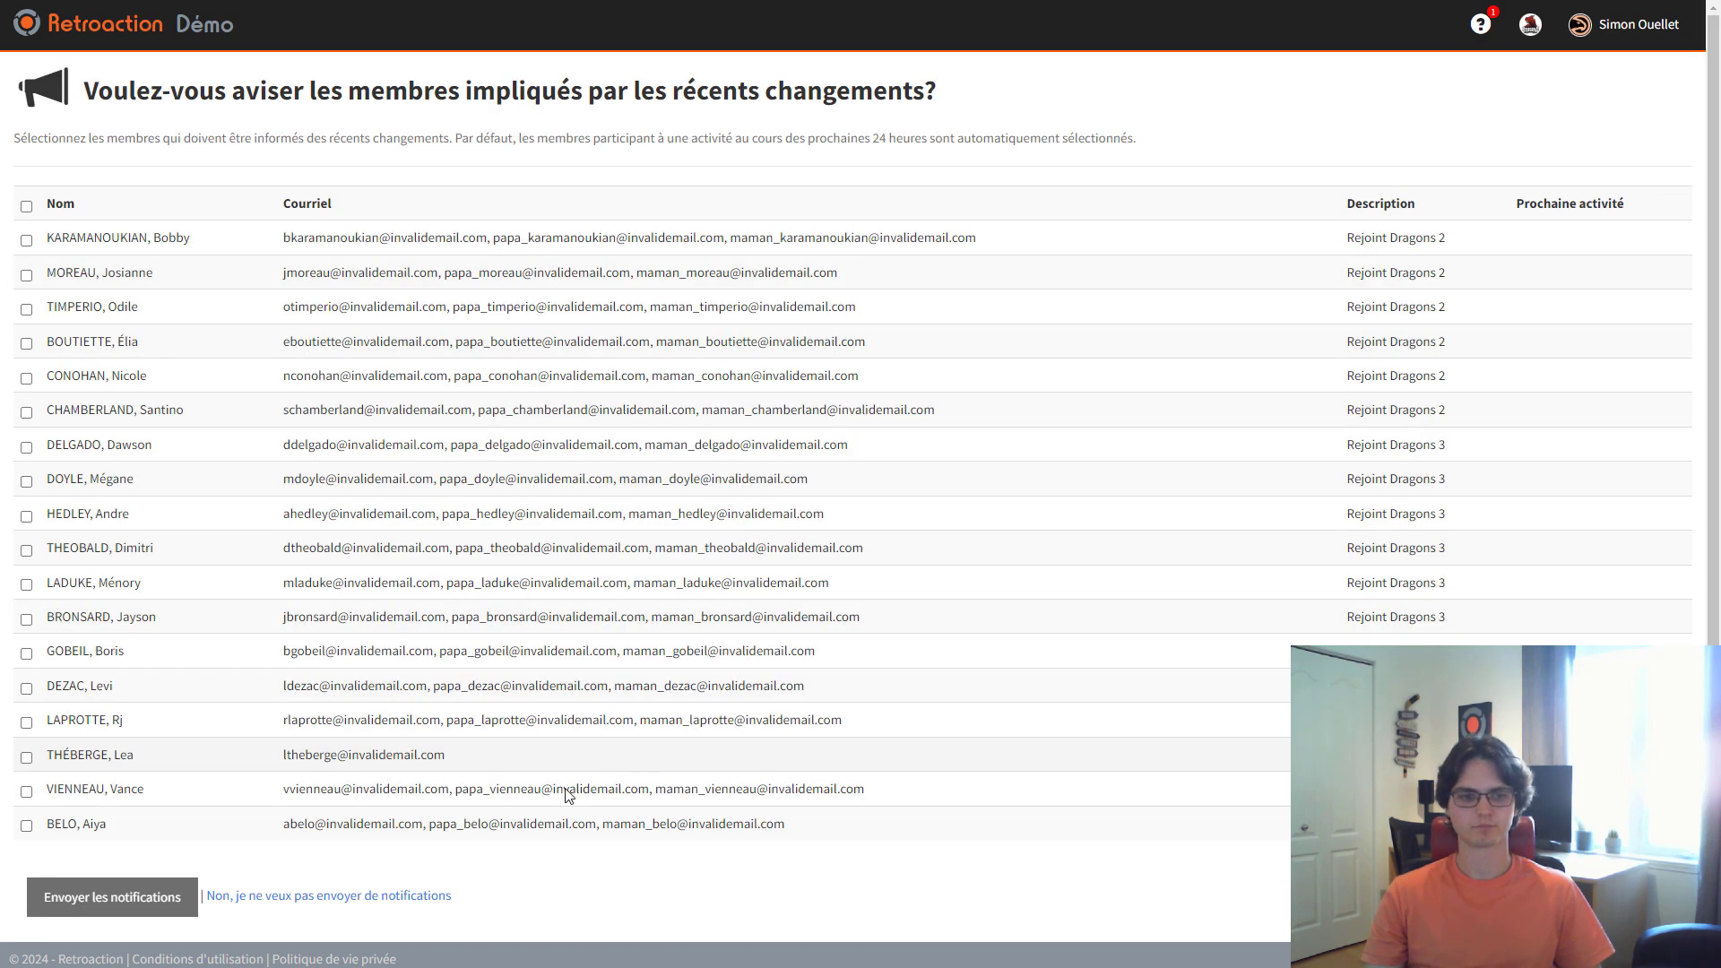
pyautogui.click(394, 904)
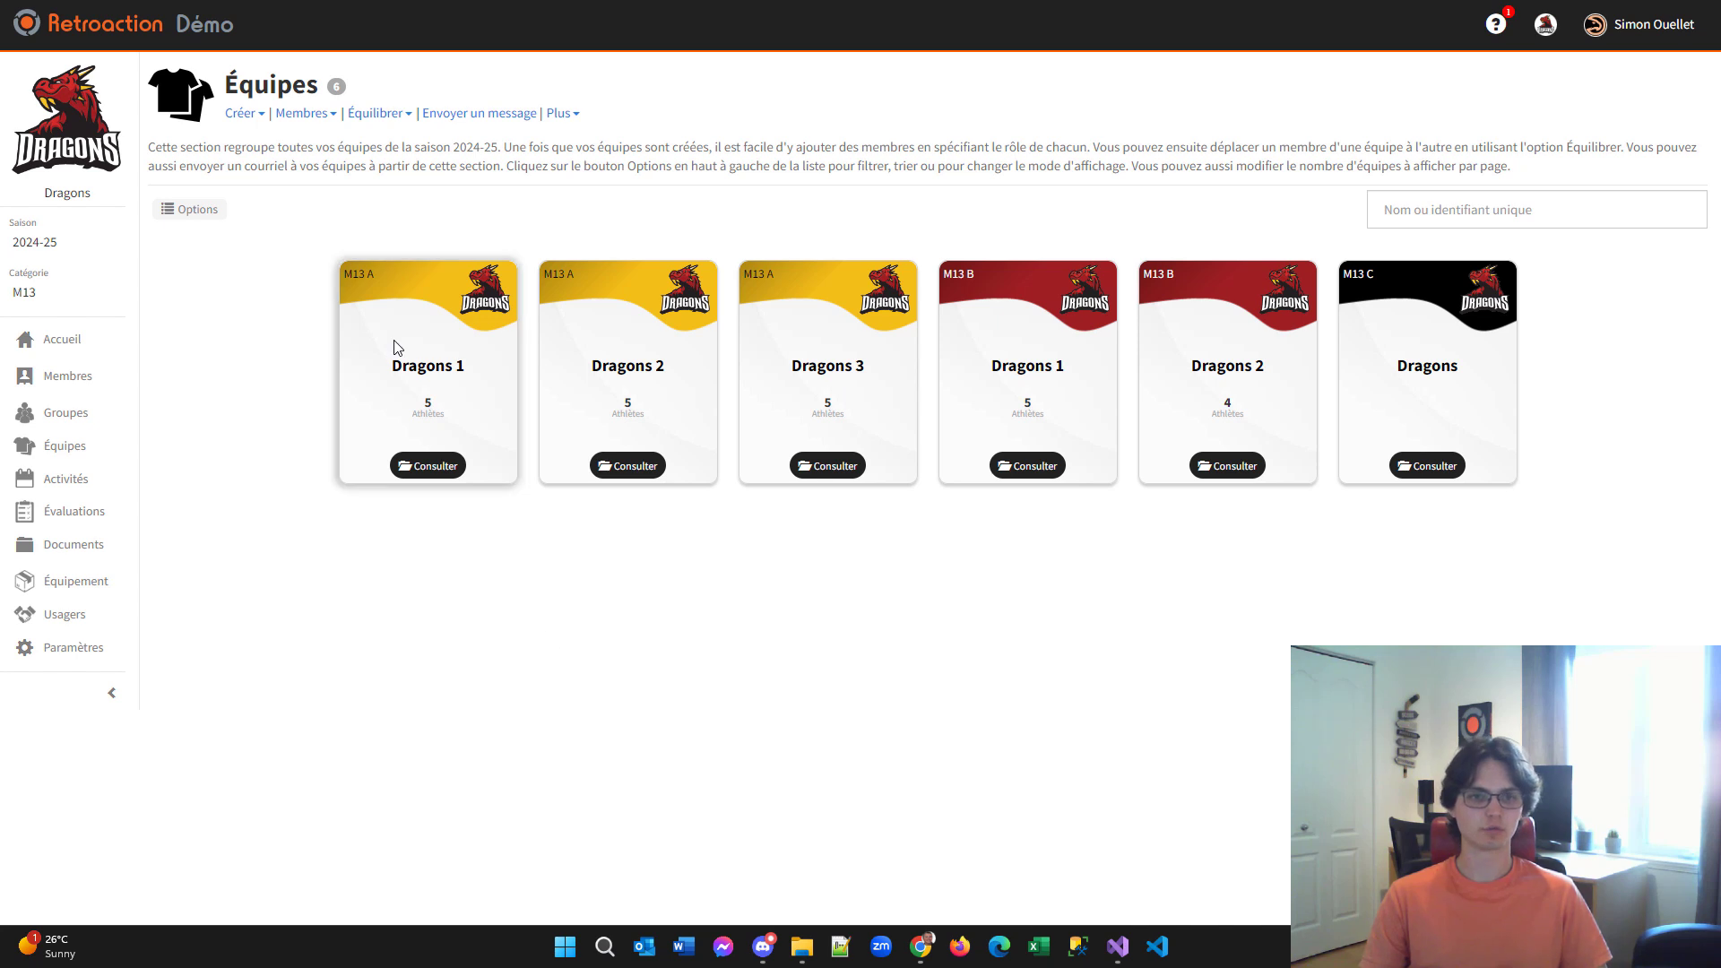
# Start automatically adding members to the M13 teams in the Équipes section, with Joueur remplaçant as the role to add
pyautogui.click(325, 116)
pyautogui.click(334, 168)
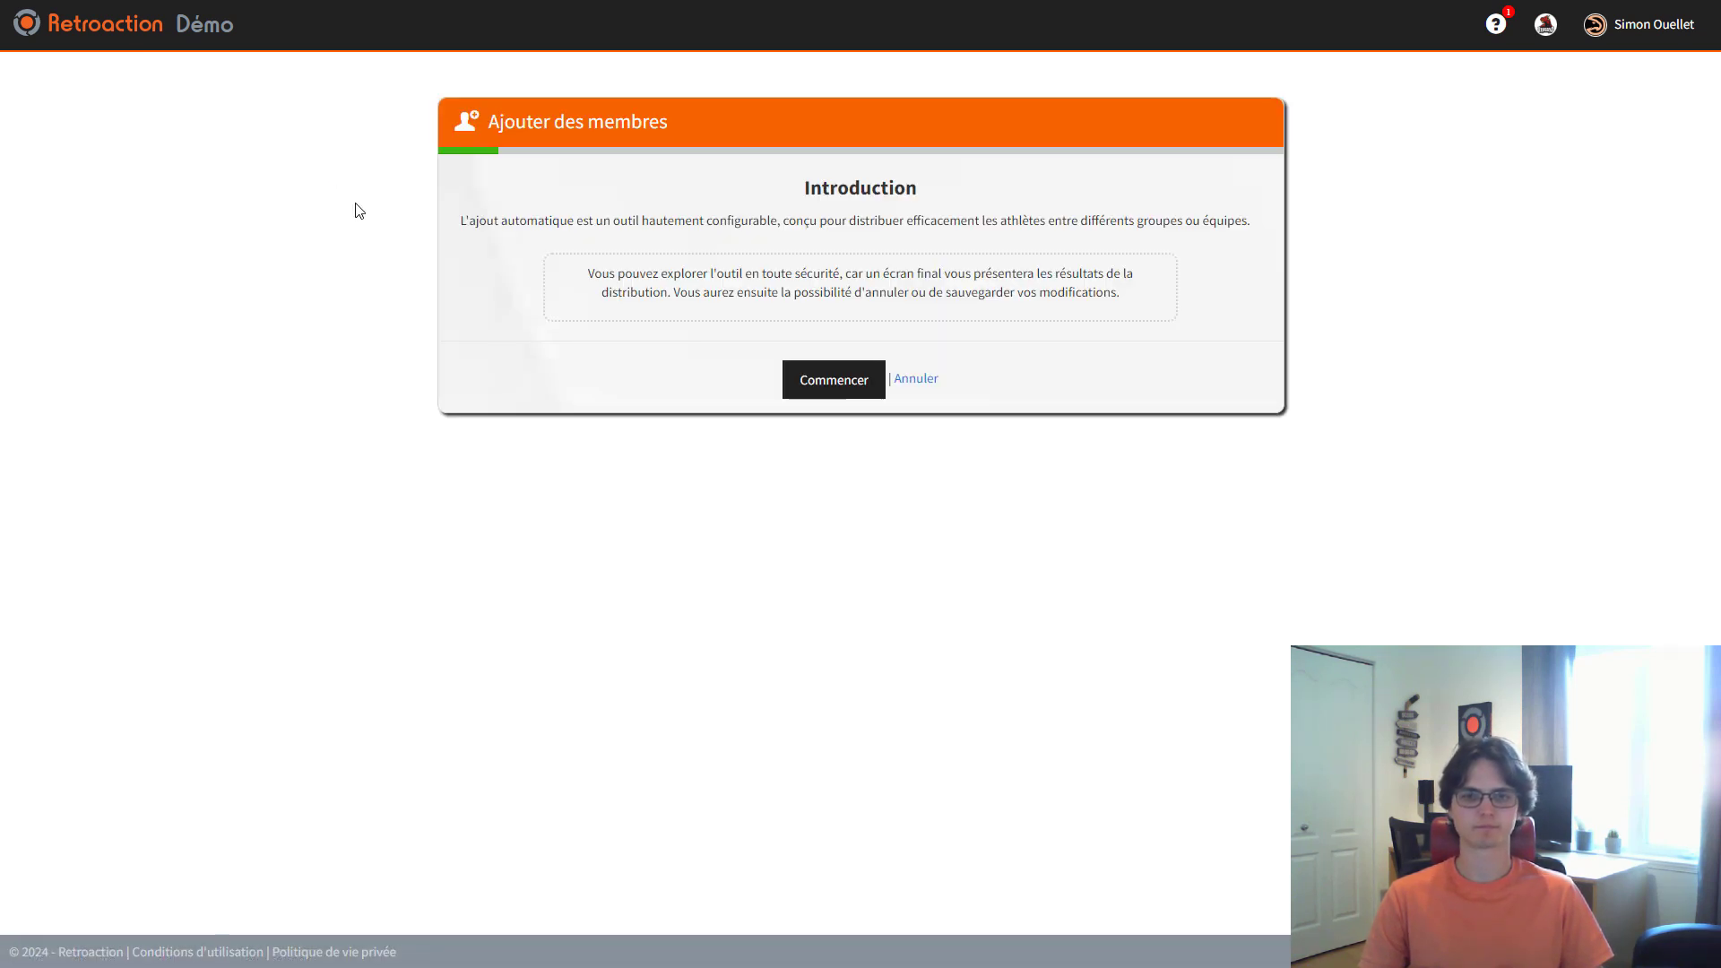
pyautogui.click(800, 396)
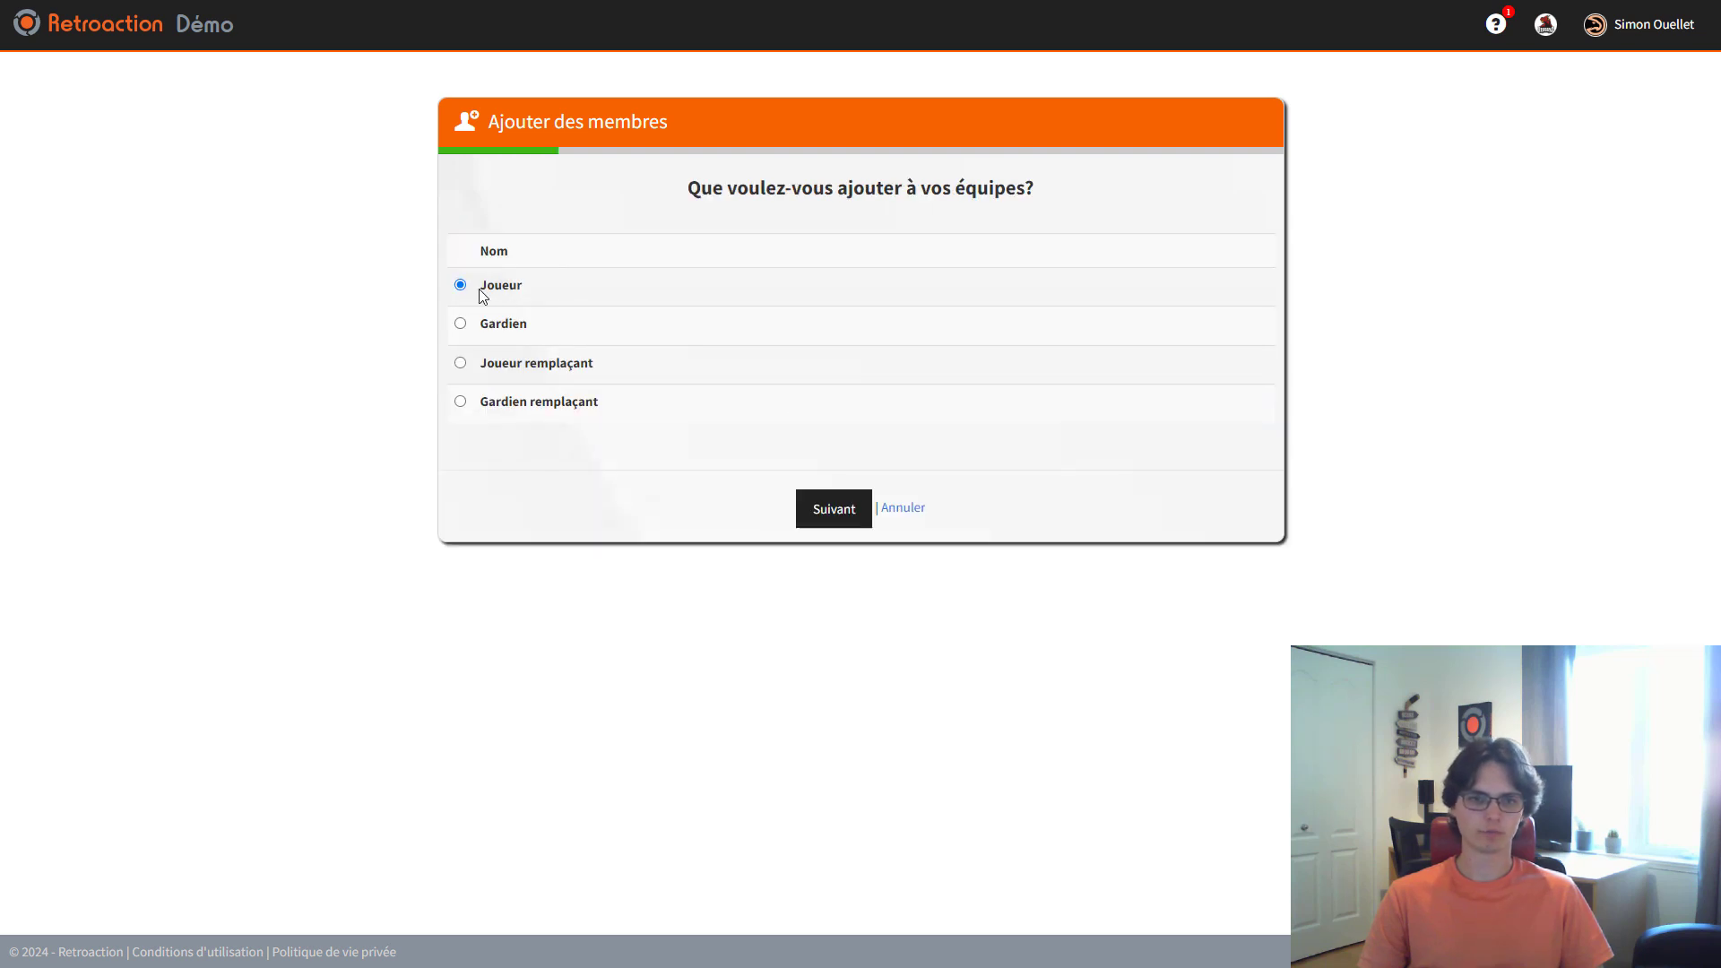
pyautogui.click(592, 373)
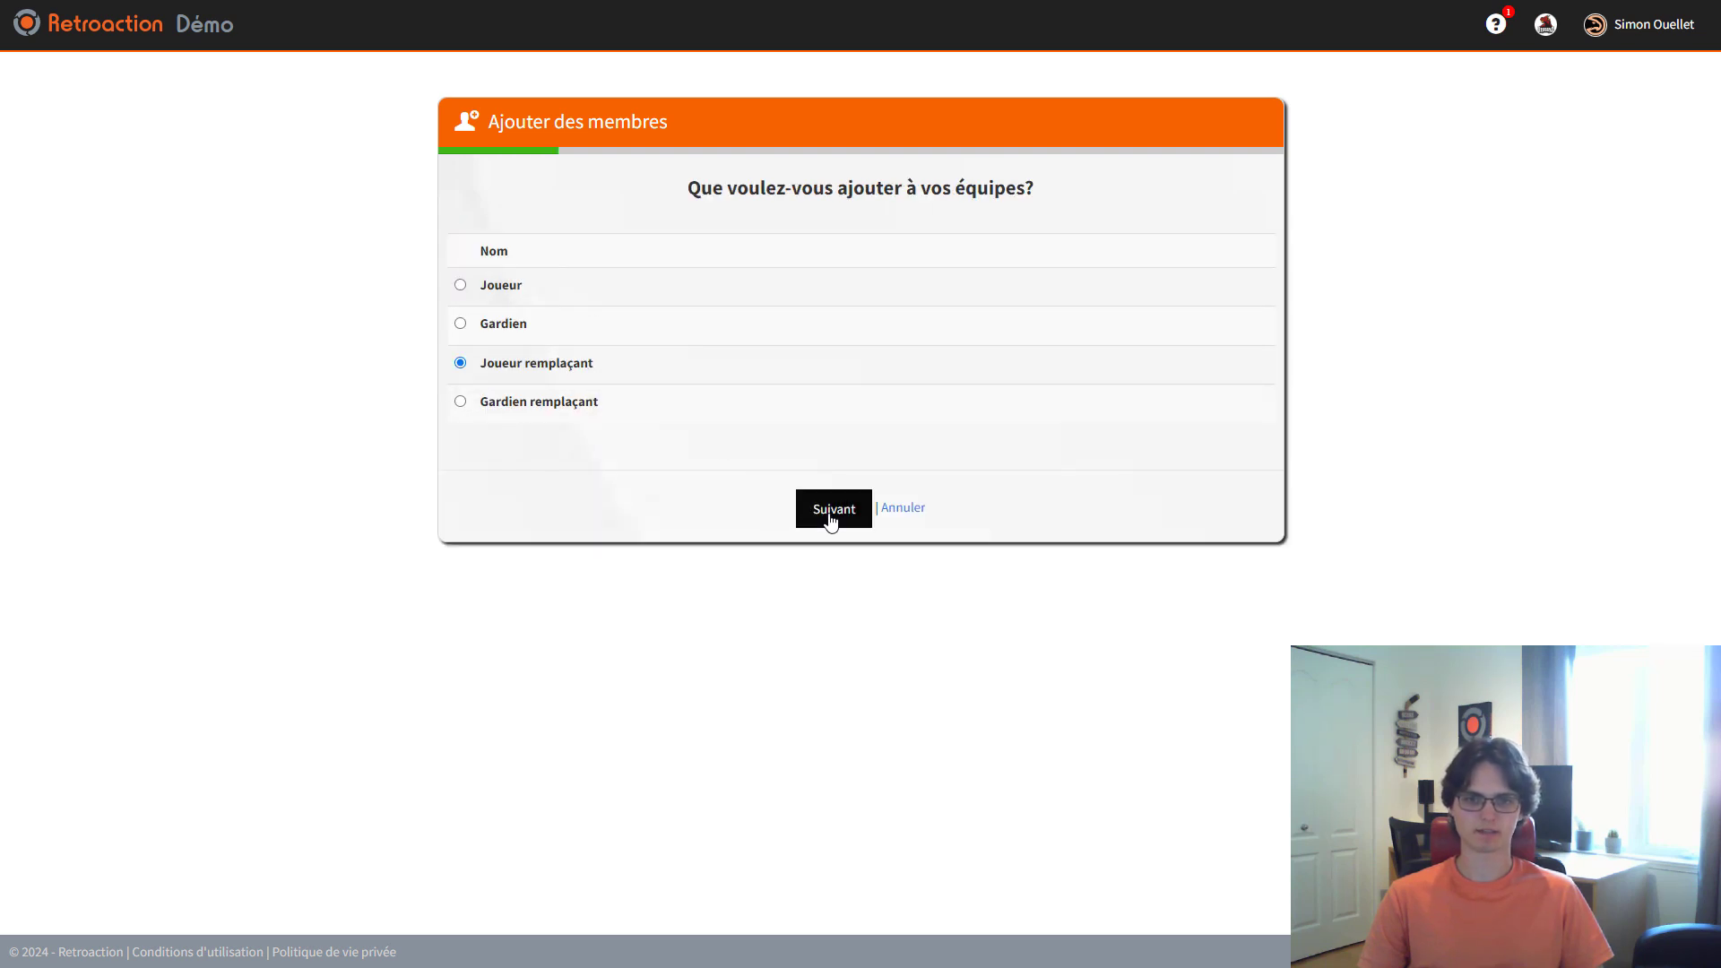
pyautogui.click(827, 506)
# Choose the M13 A teams Dragons 1, Dragons 2 and Dragons 3 as destinations for the substitute players
pyautogui.scroll(-5, 852, 625)
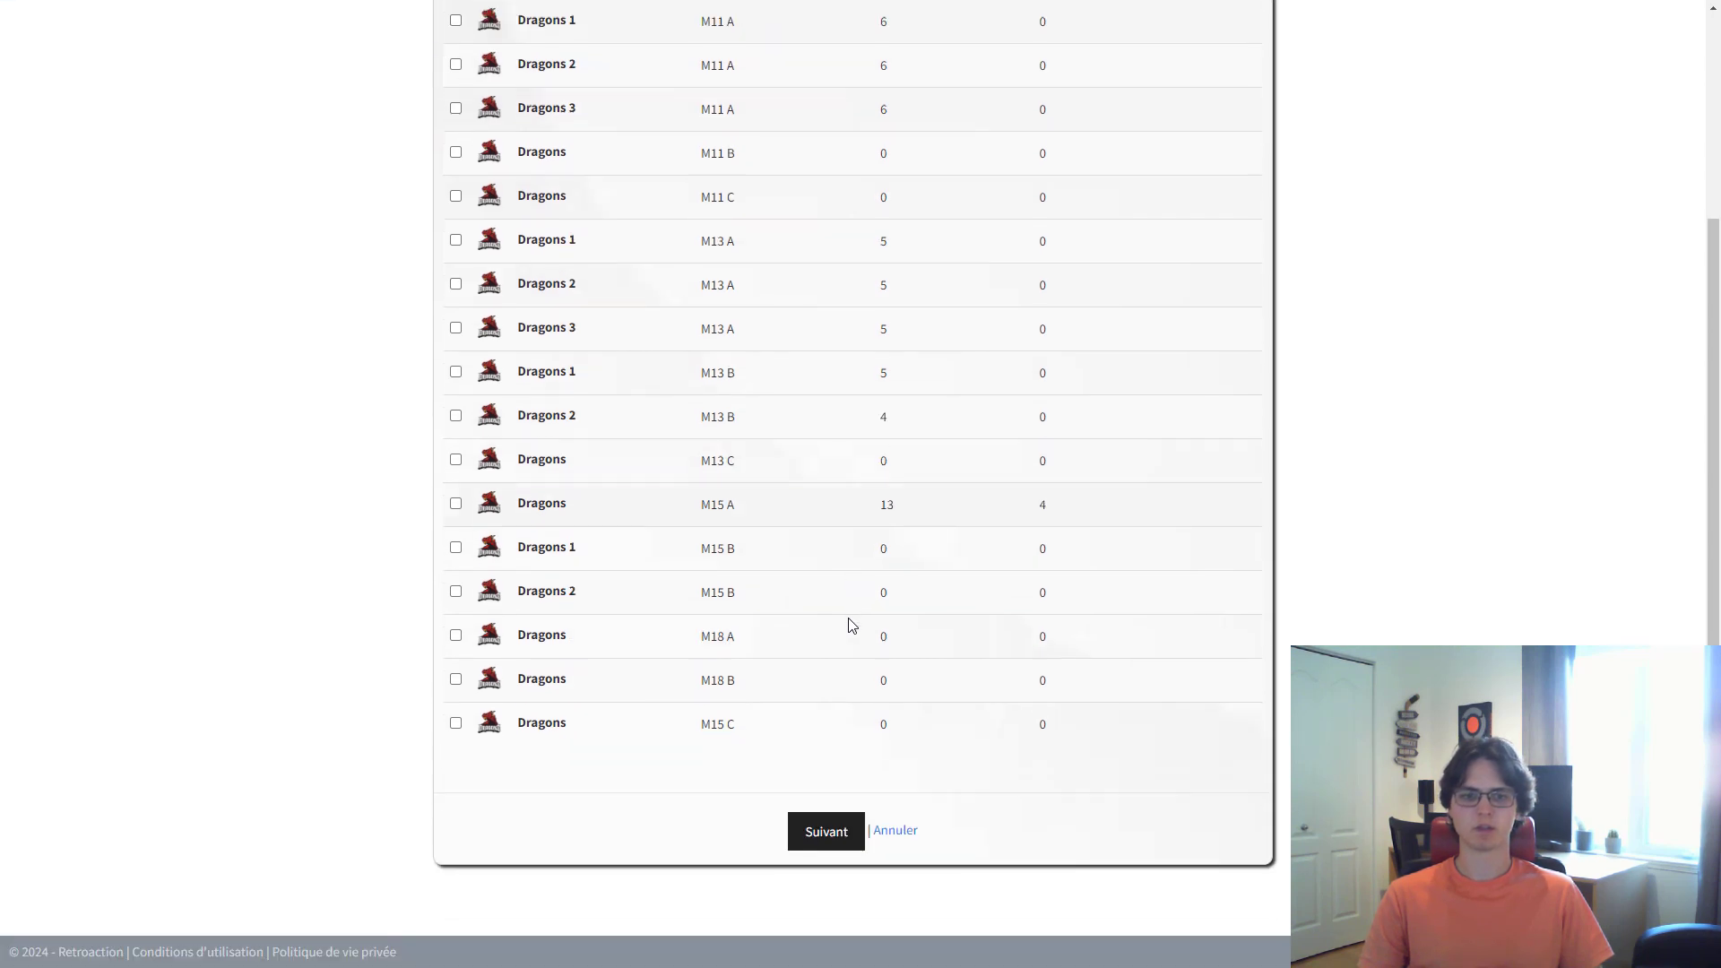
pyautogui.click(565, 248)
pyautogui.click(570, 285)
pyautogui.click(568, 338)
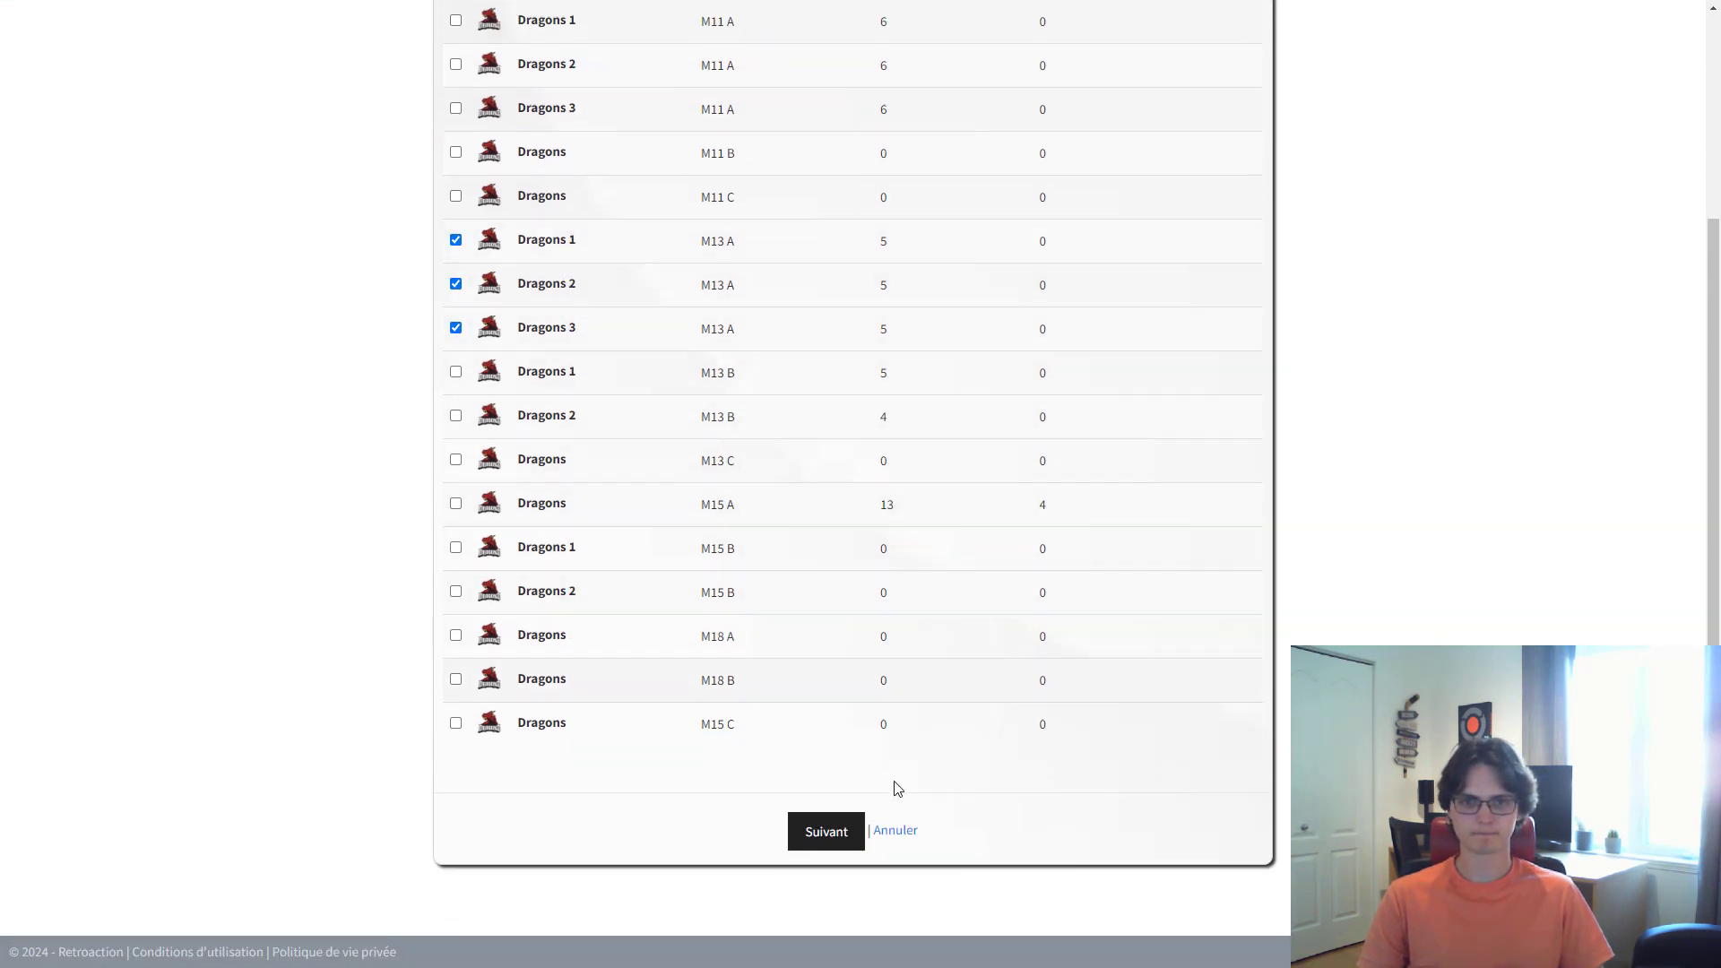
pyautogui.click(827, 831)
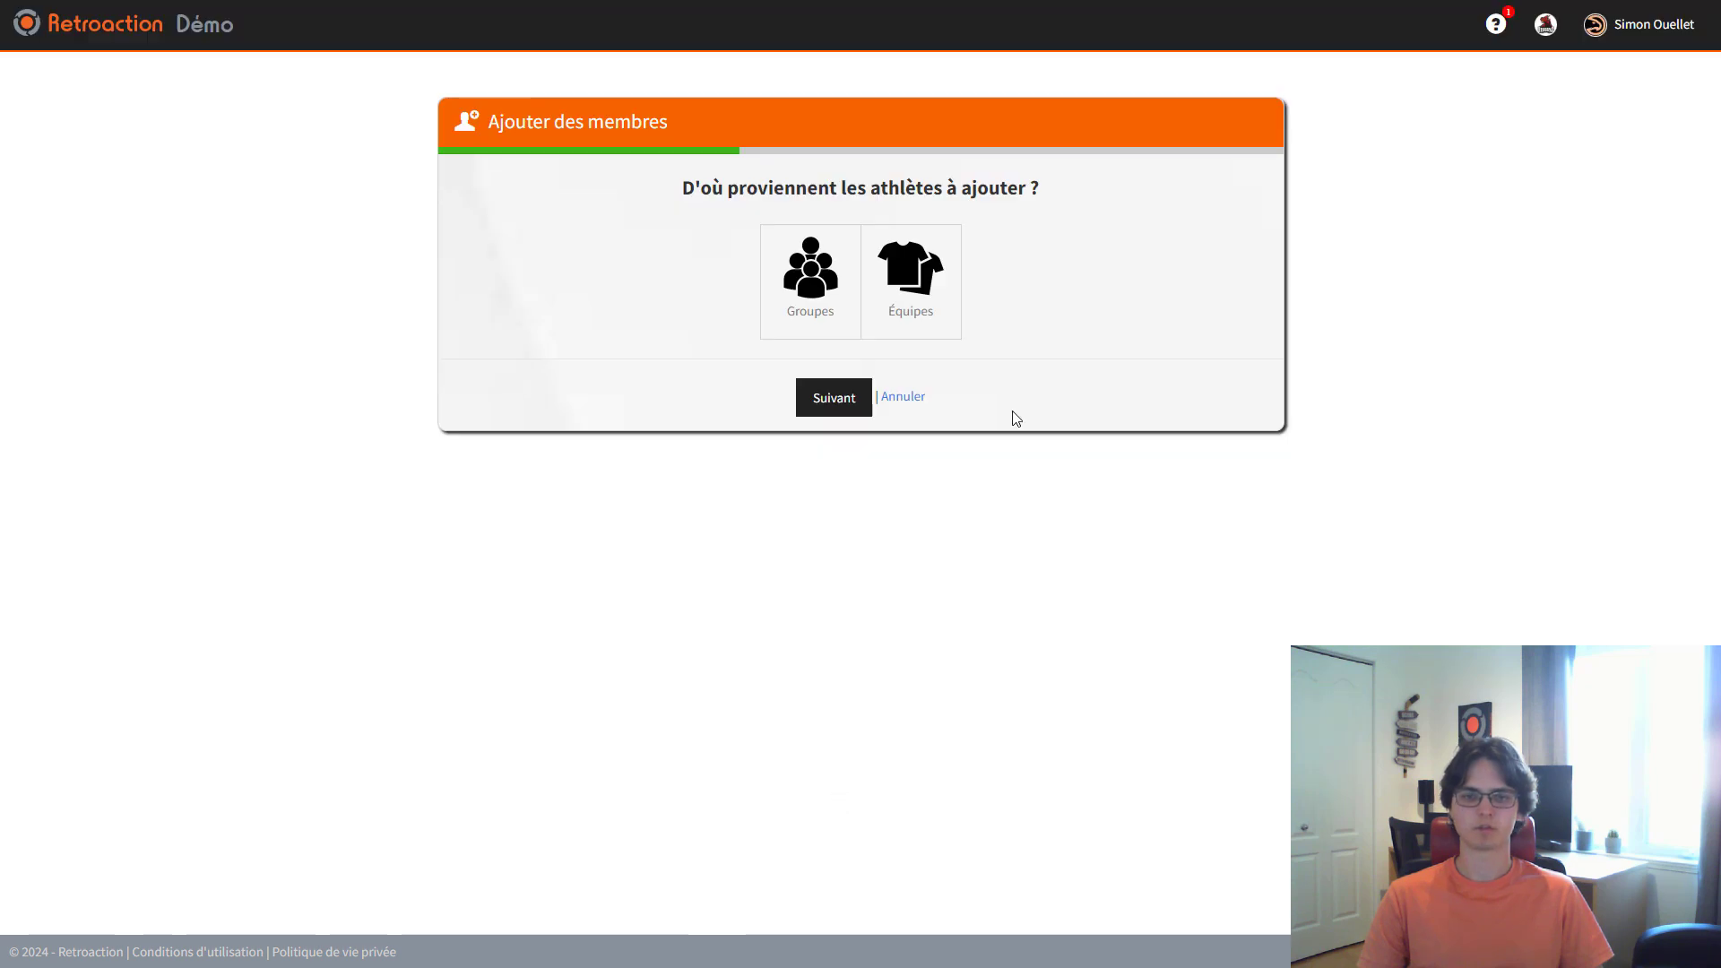
# Take the athletes from the M13 B teams Dragons 1 and Dragons 2, keeping the positions Attaquant and Défenseur
pyautogui.click(914, 307)
pyautogui.click(823, 403)
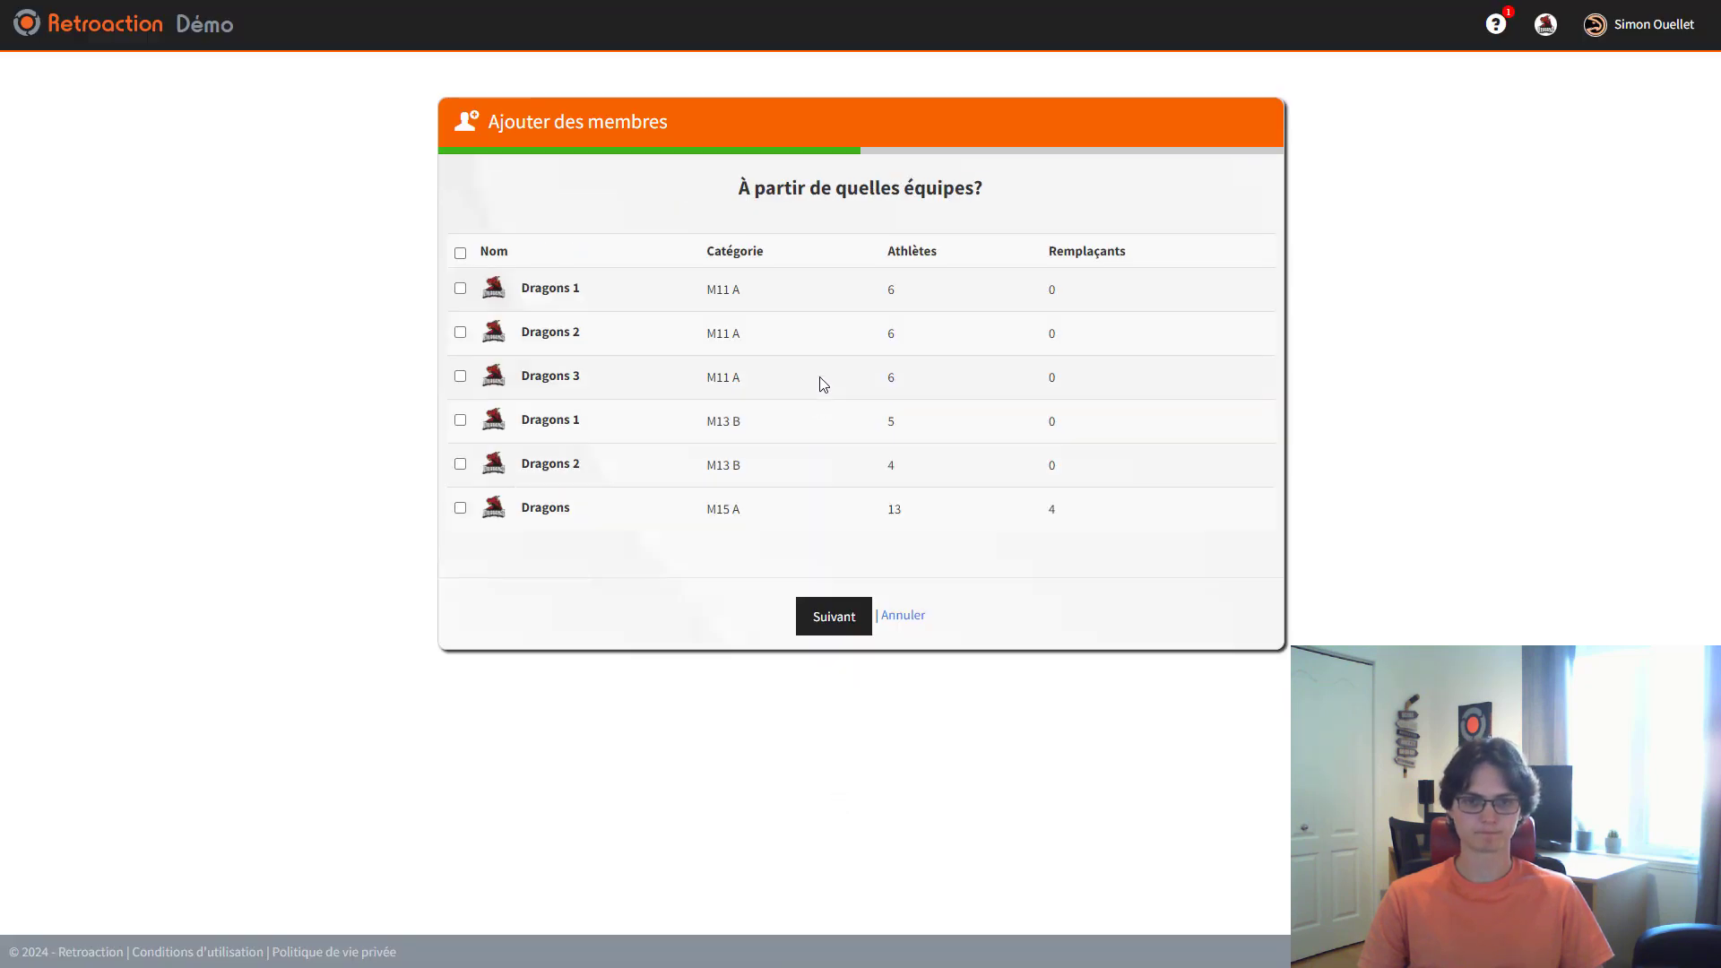
pyautogui.click(564, 429)
pyautogui.click(558, 473)
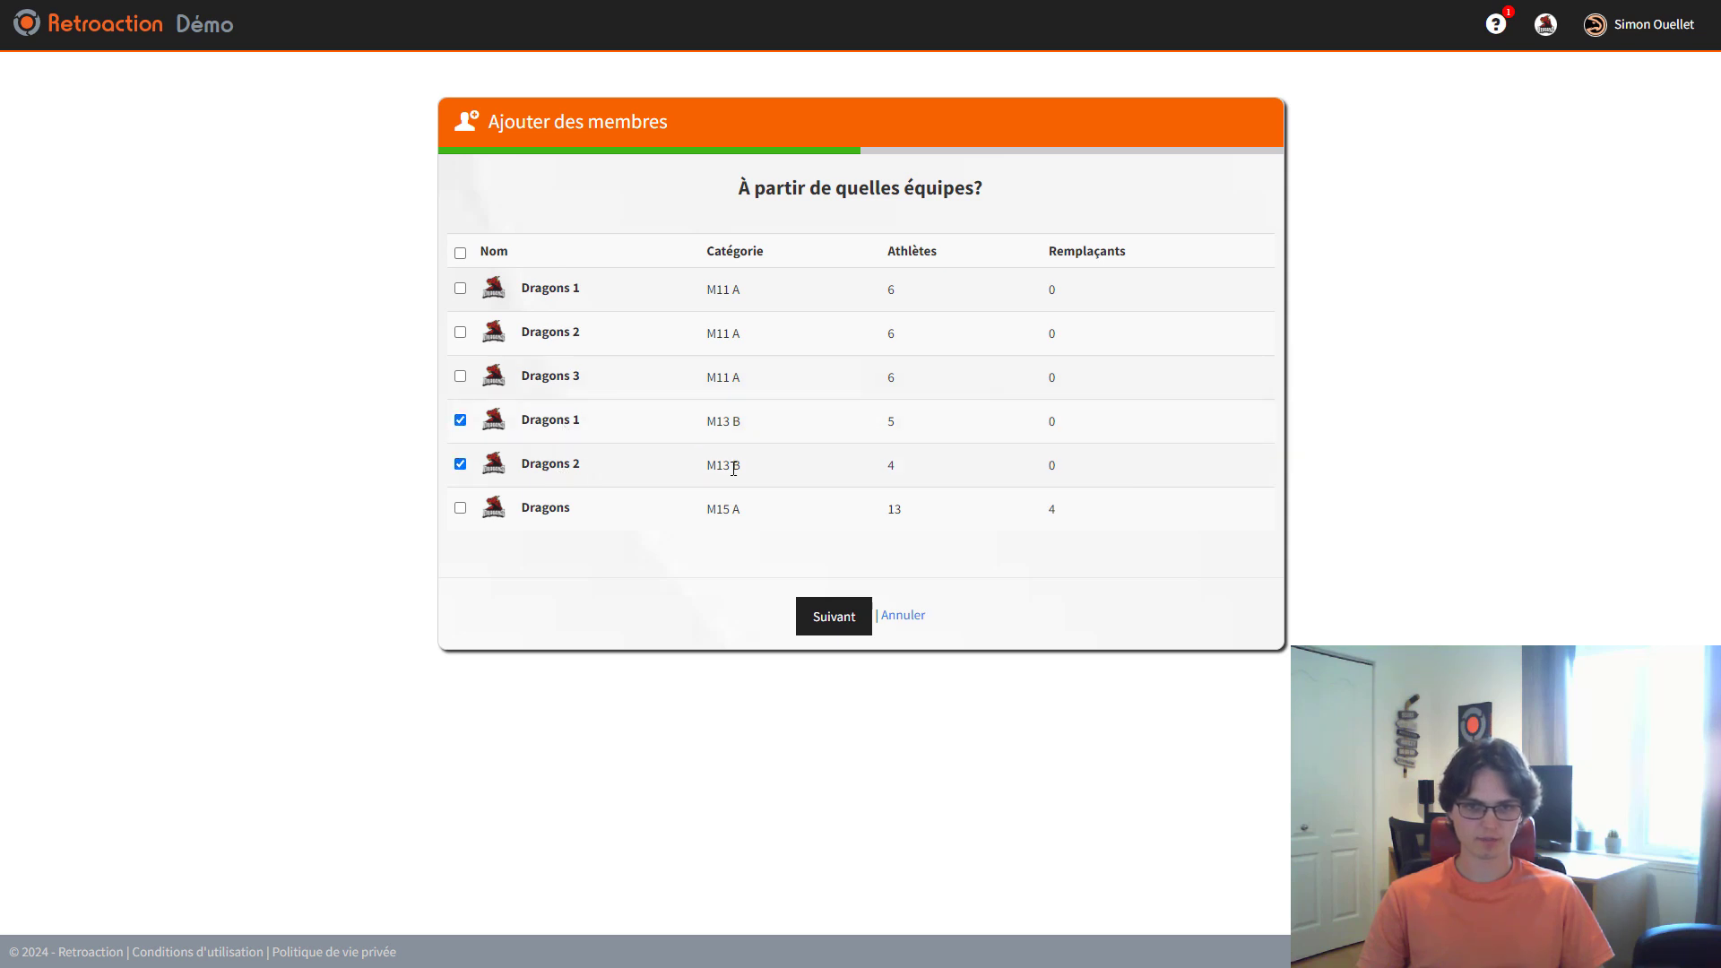
pyautogui.click(821, 621)
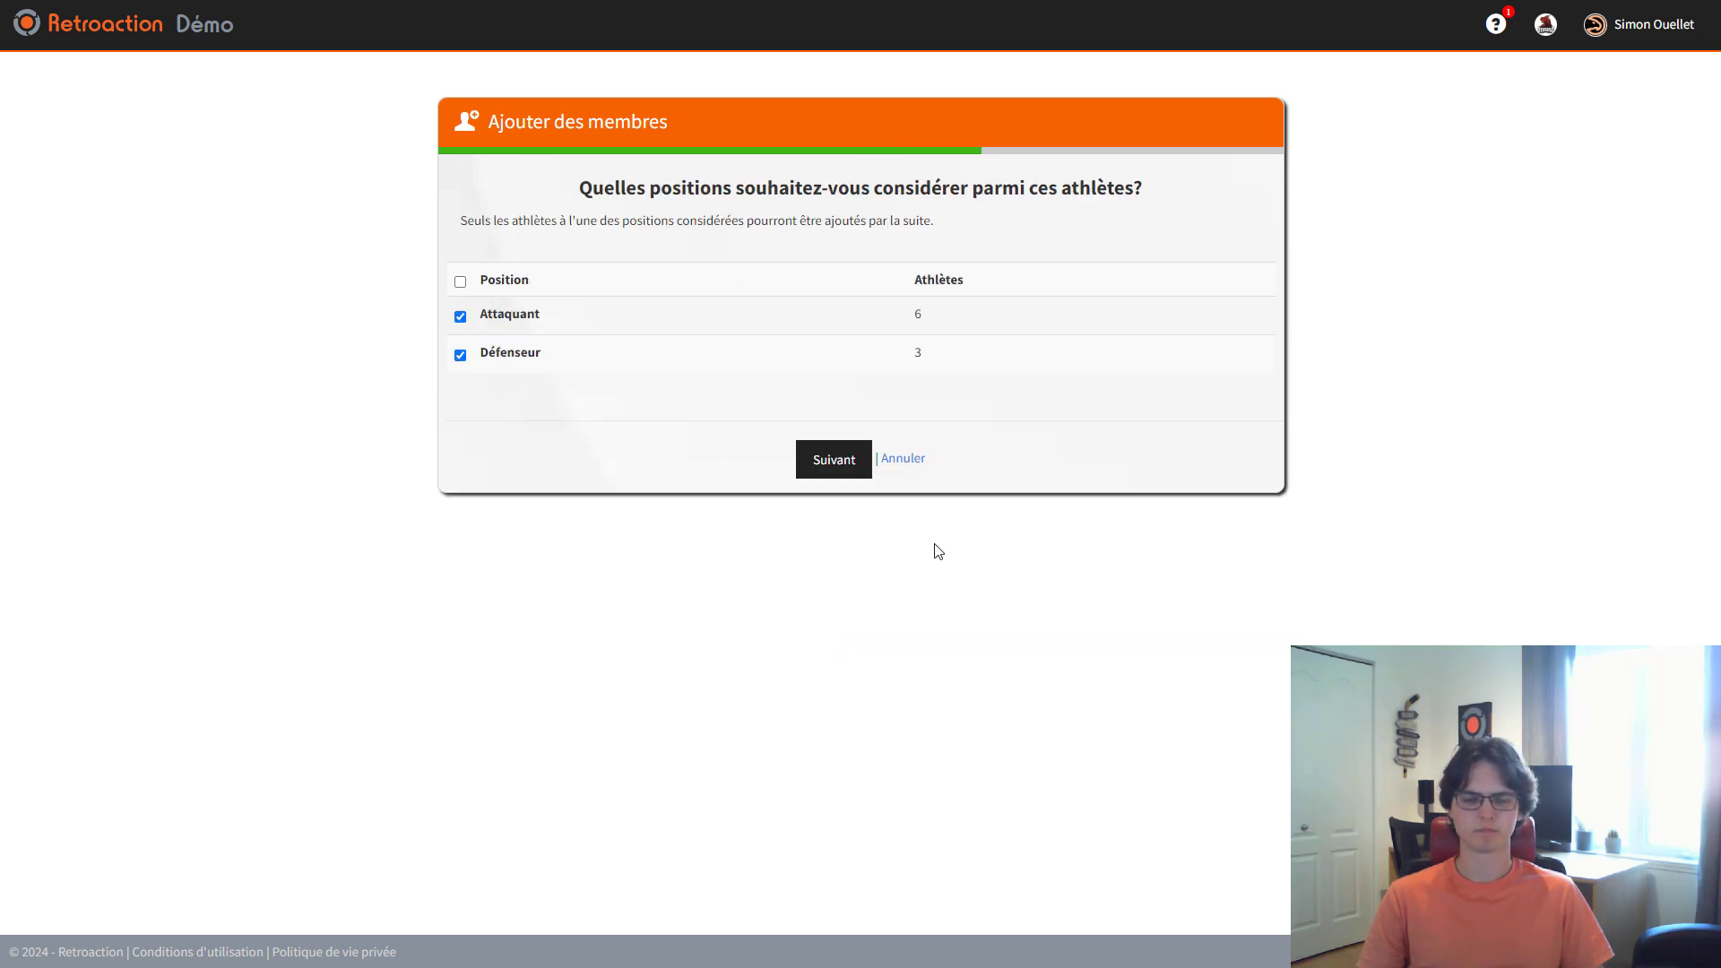
pyautogui.click(845, 462)
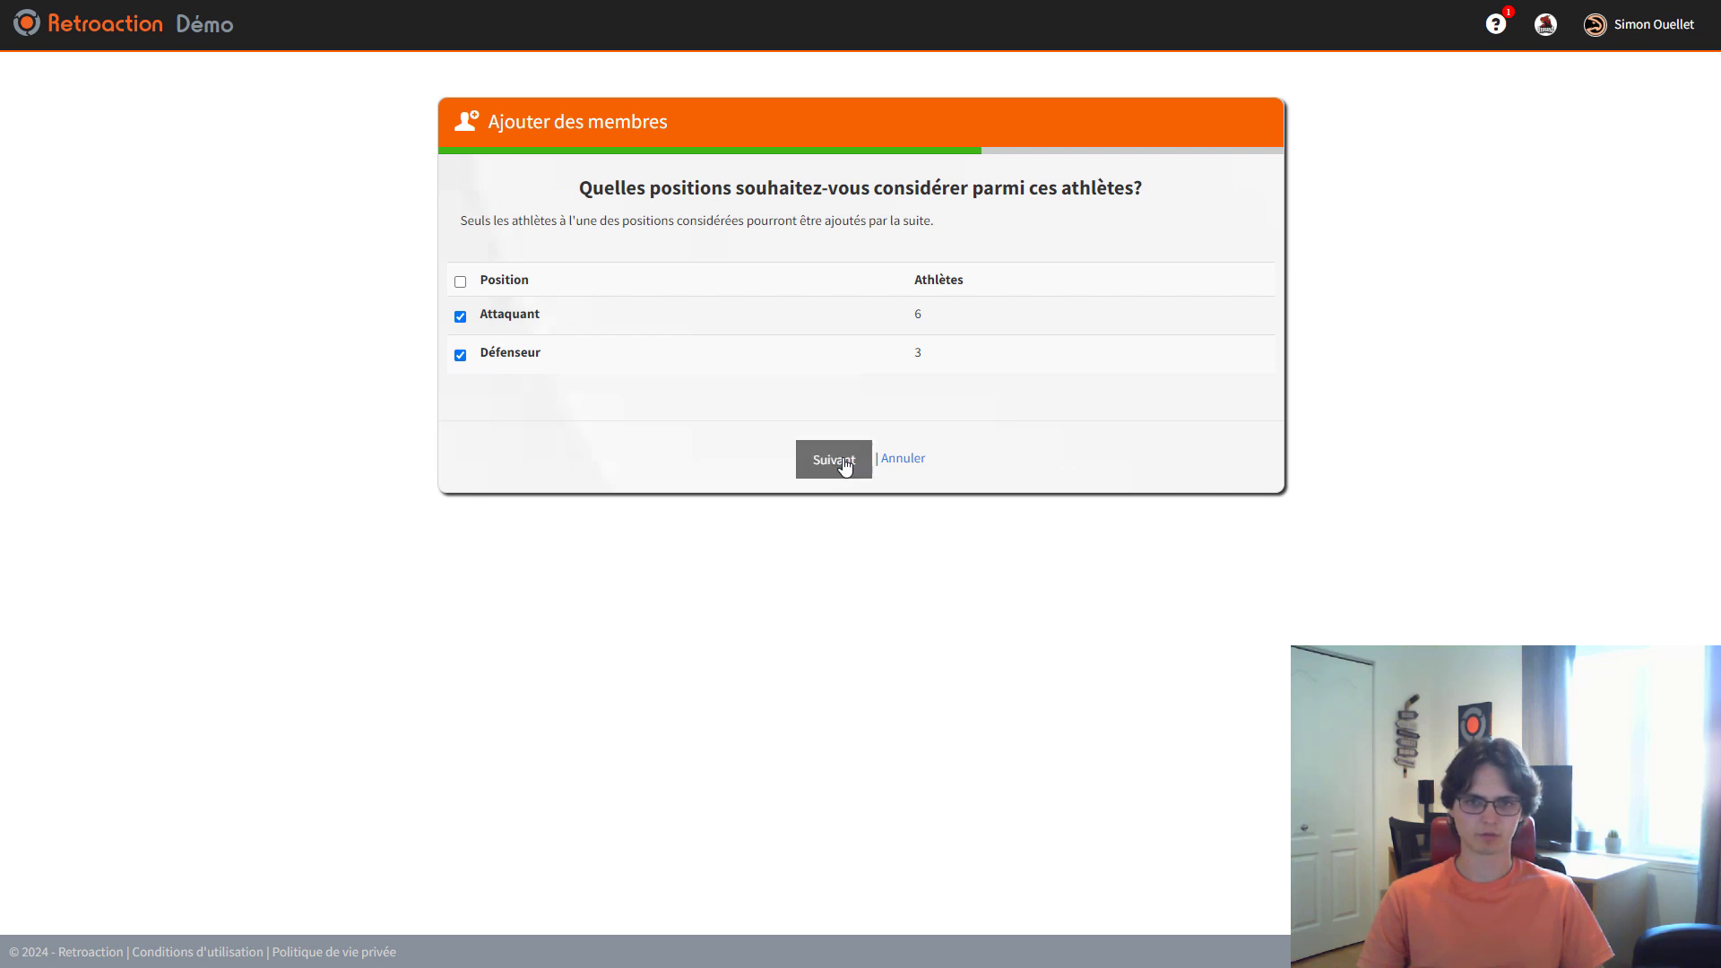
# Set the quantity of substitute players to add per team to 2
pyautogui.click(713, 332)
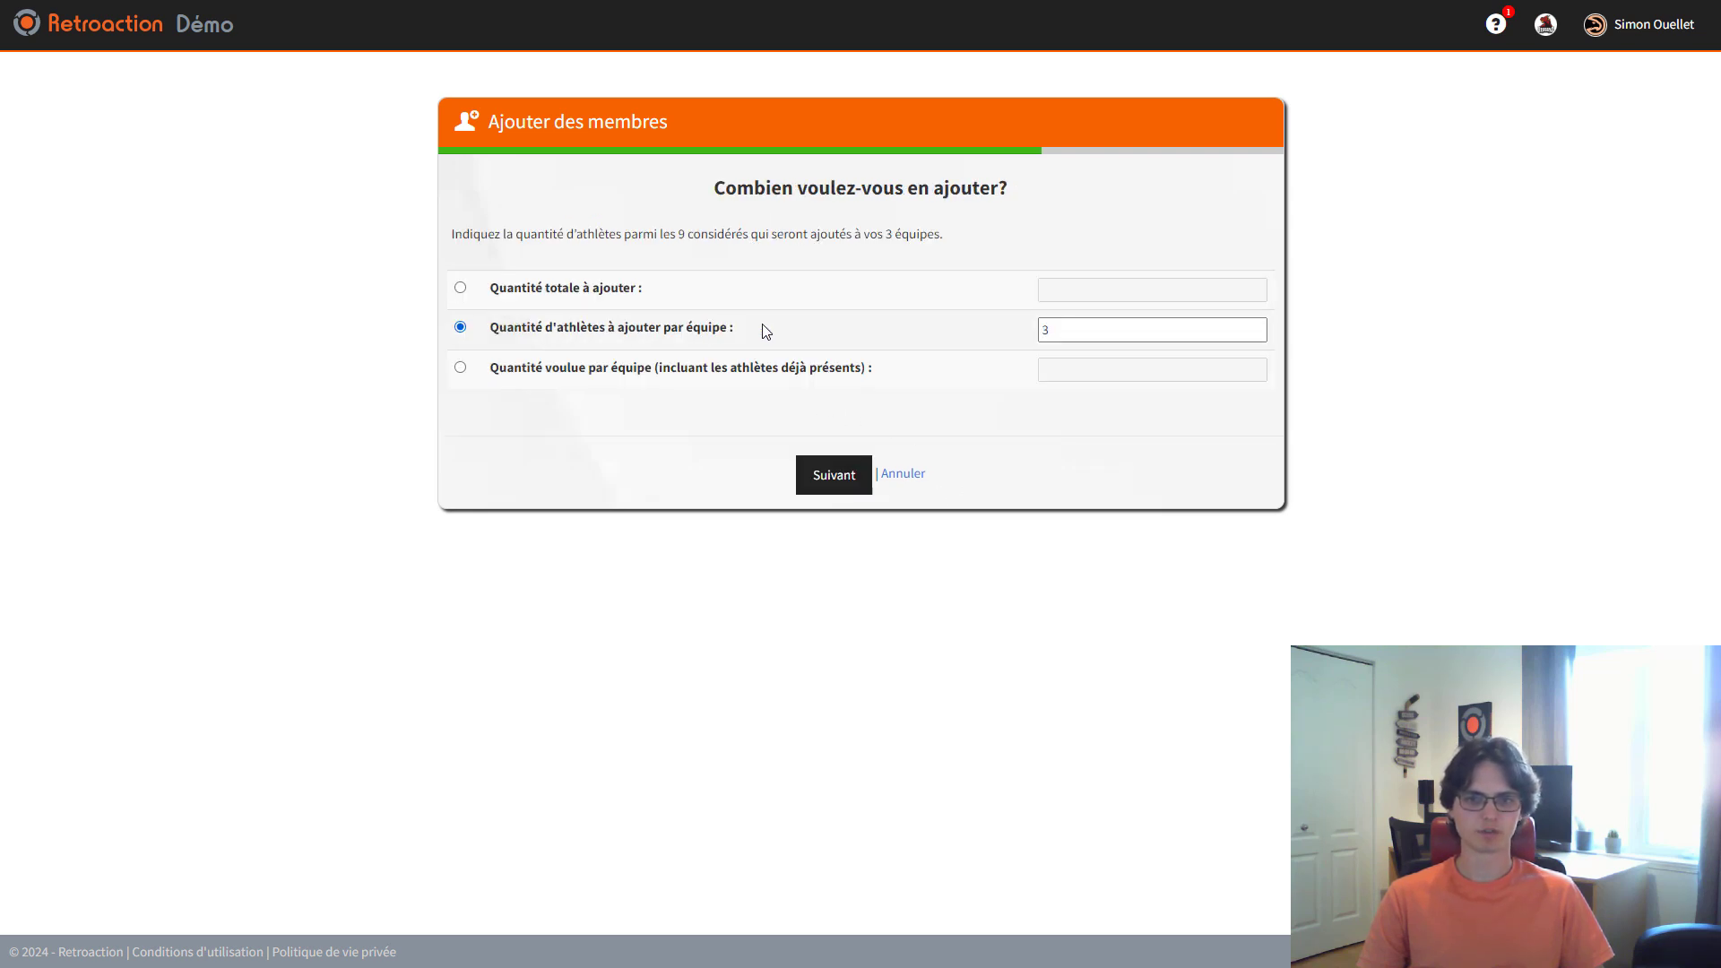
pyautogui.doubleClick(1042, 331)
pyautogui.write('2')
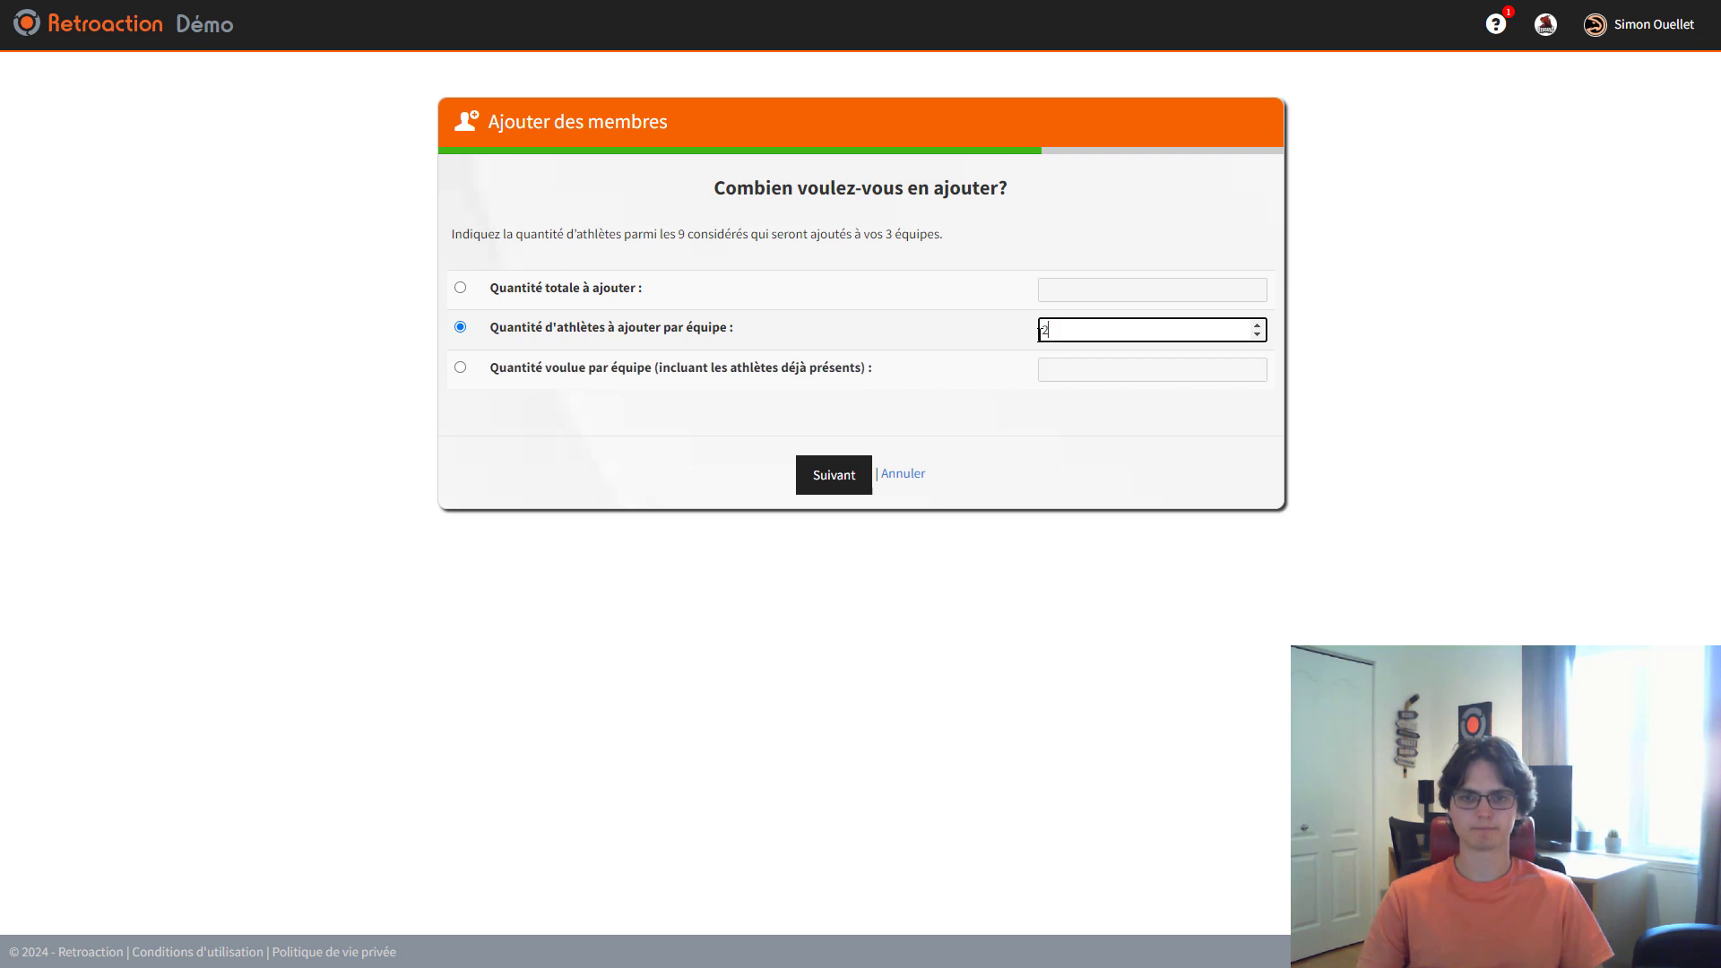
pyautogui.click(846, 459)
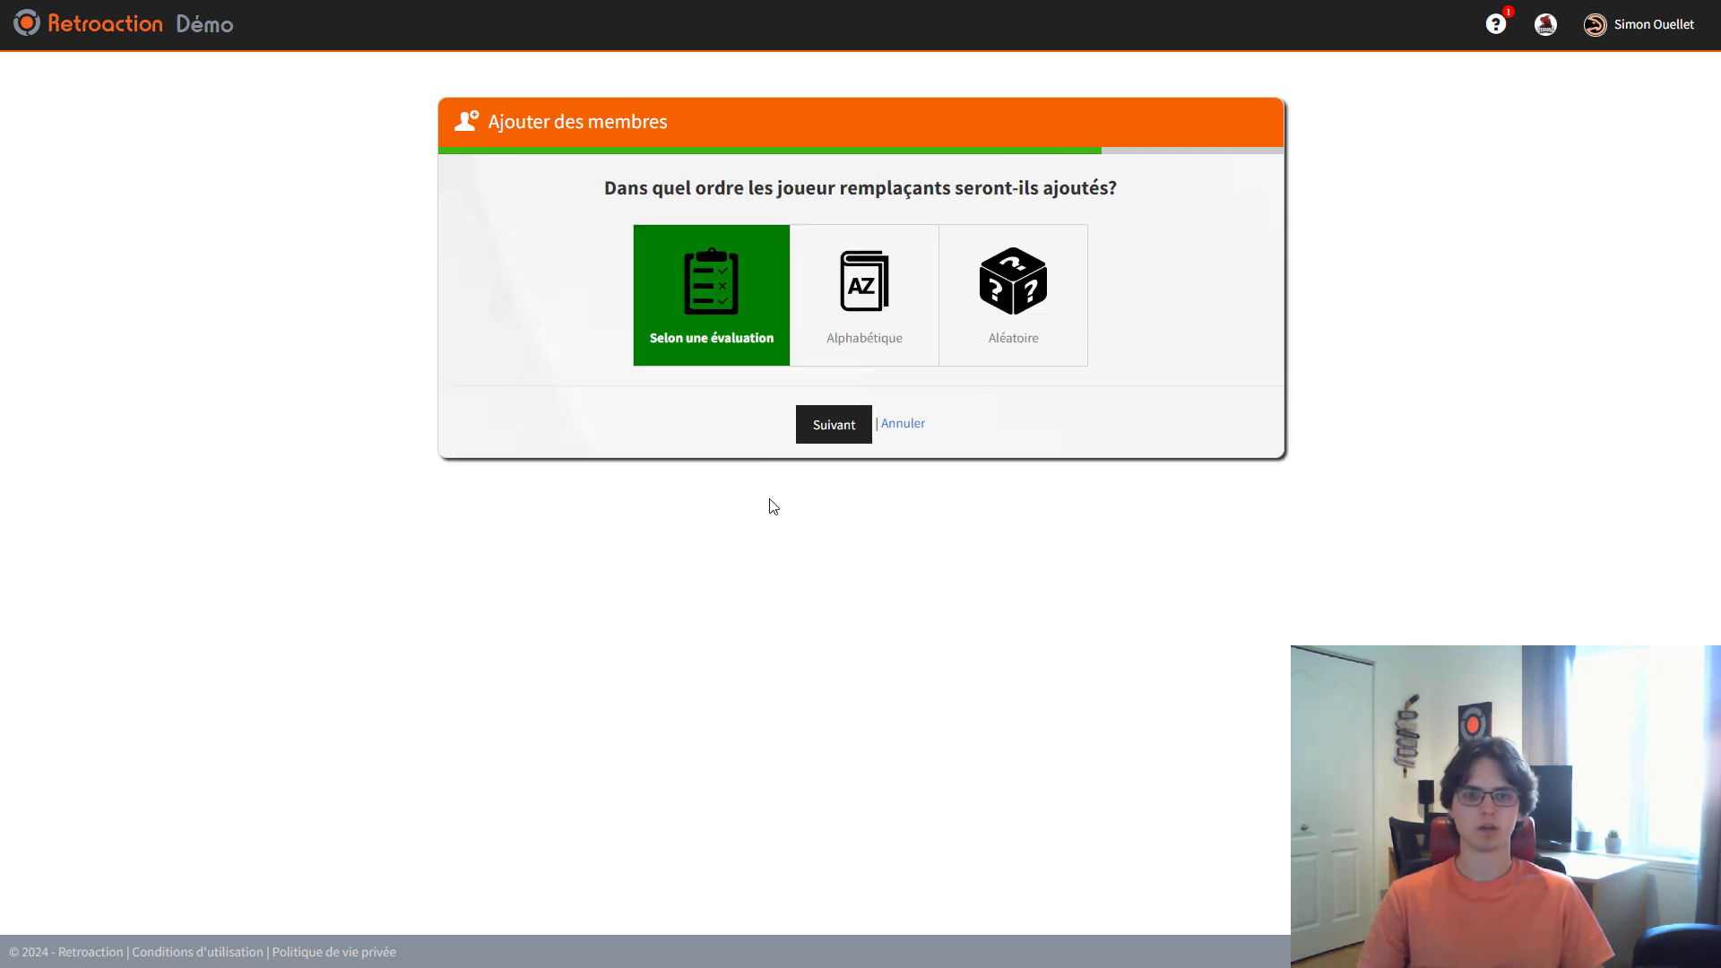
# Order the substitutes by the Camp M13 evaluation and distribute them in Aller-retour mode, starting with Dragons 1
pyautogui.click(819, 423)
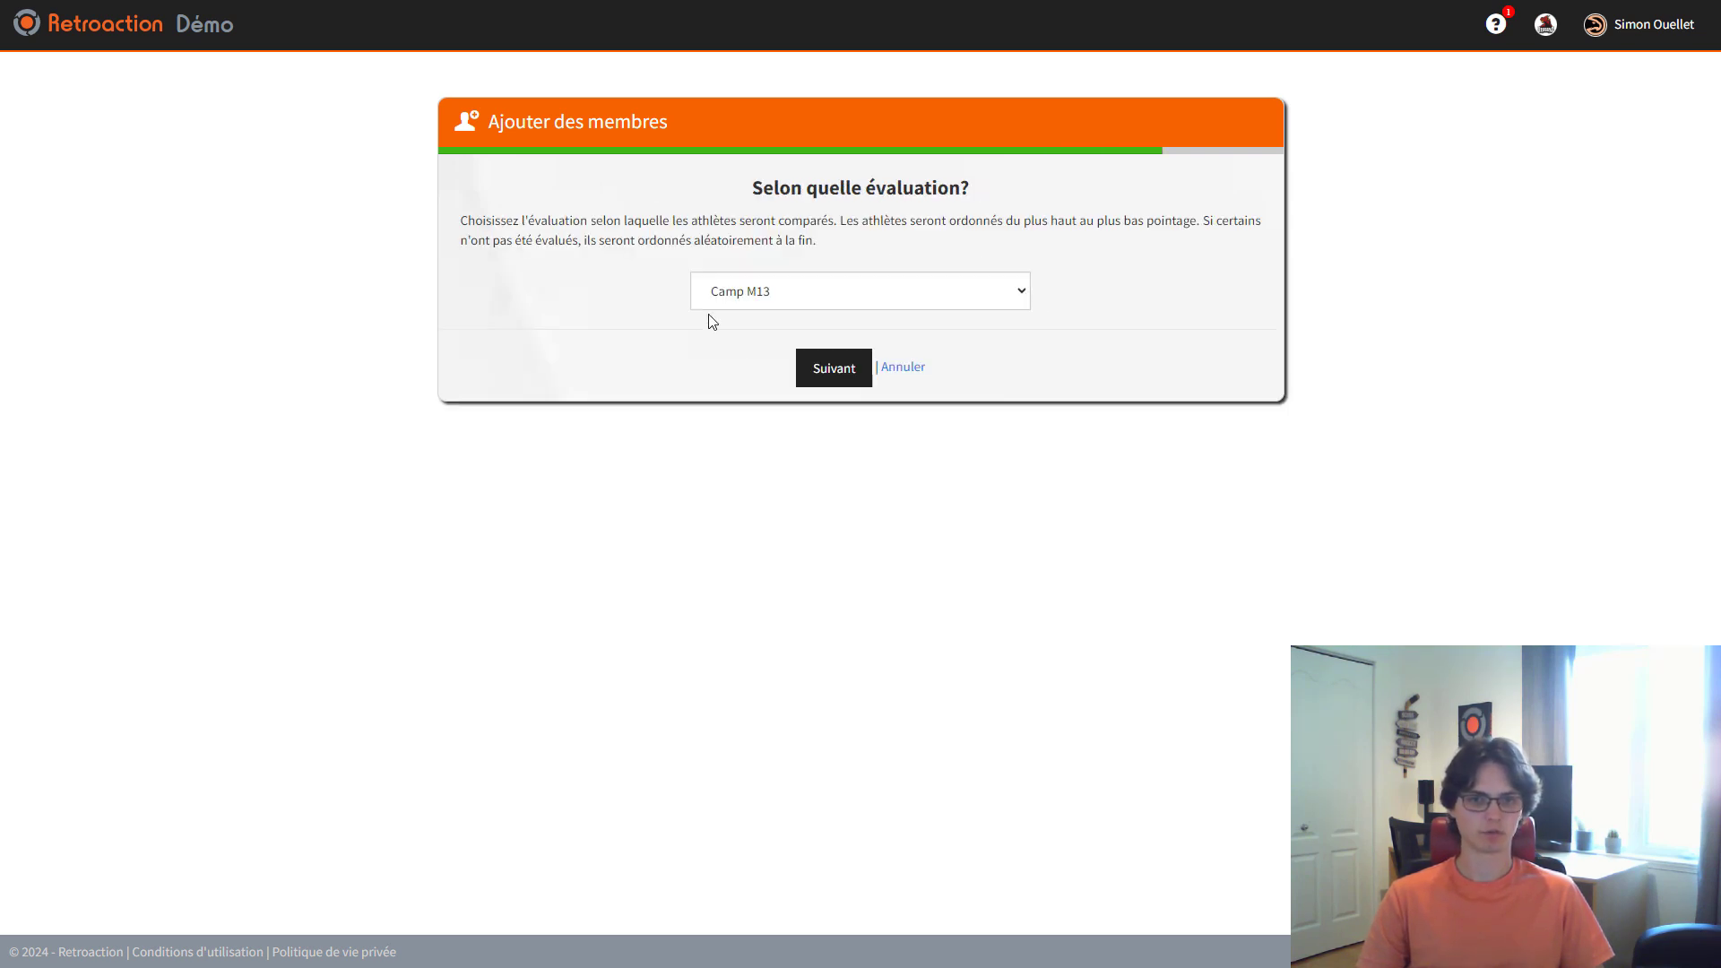
pyautogui.click(831, 377)
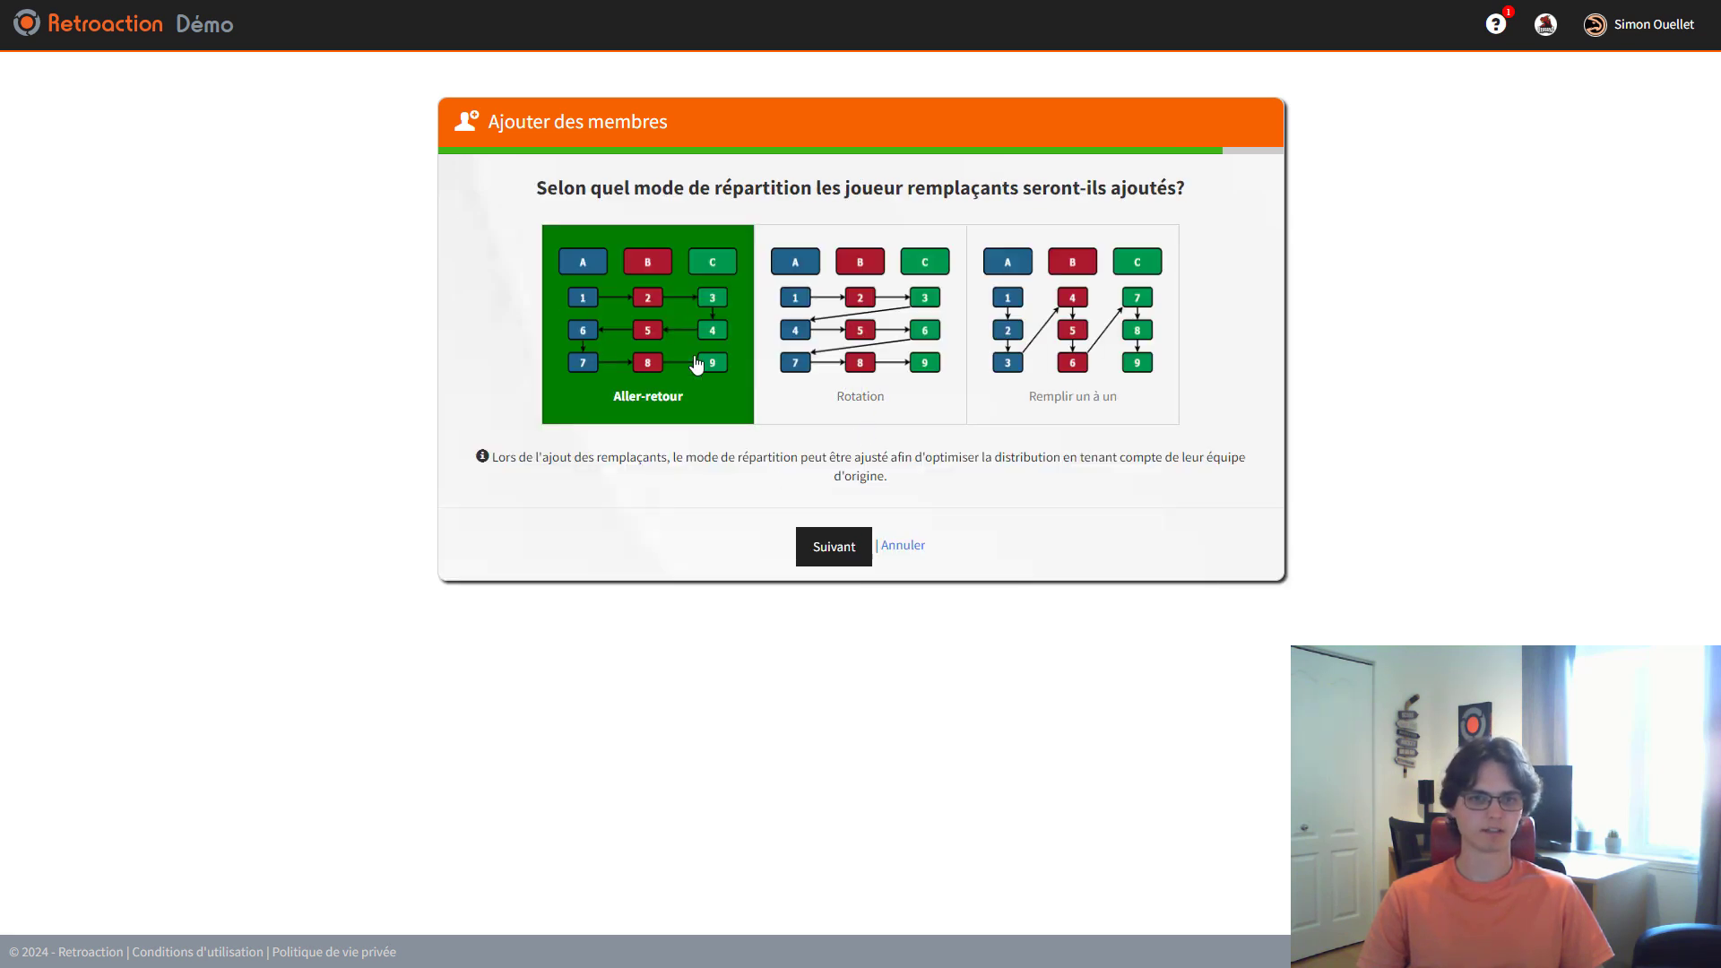
pyautogui.click(838, 550)
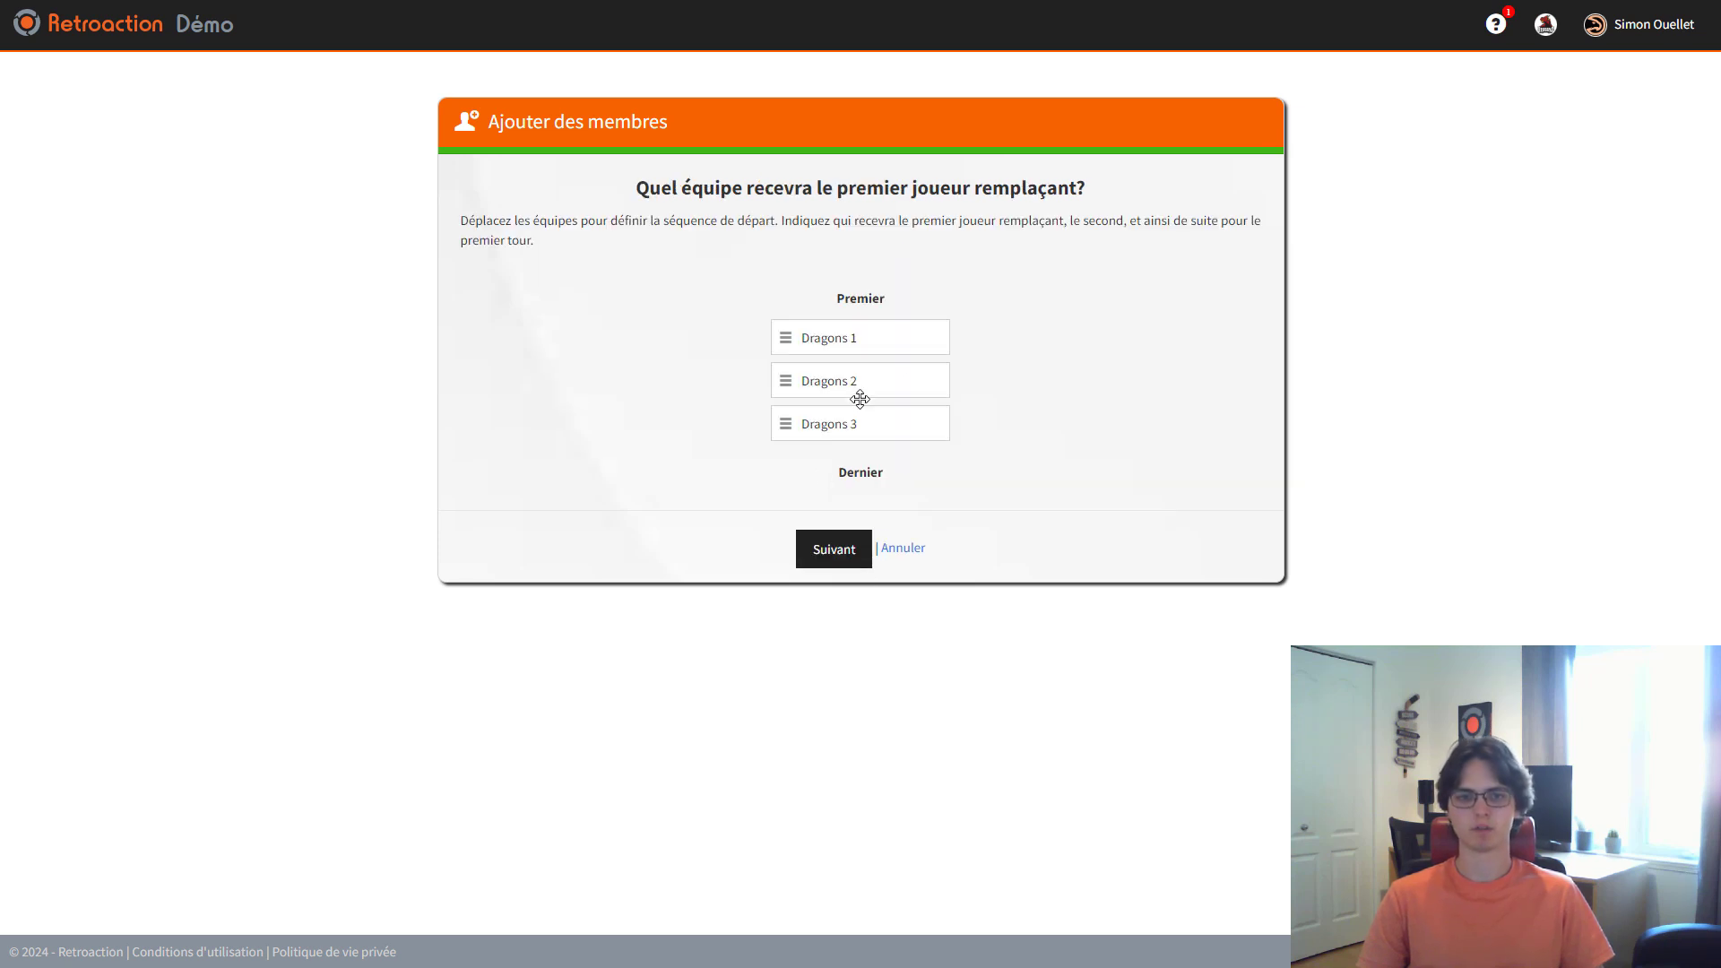
pyautogui.click(835, 549)
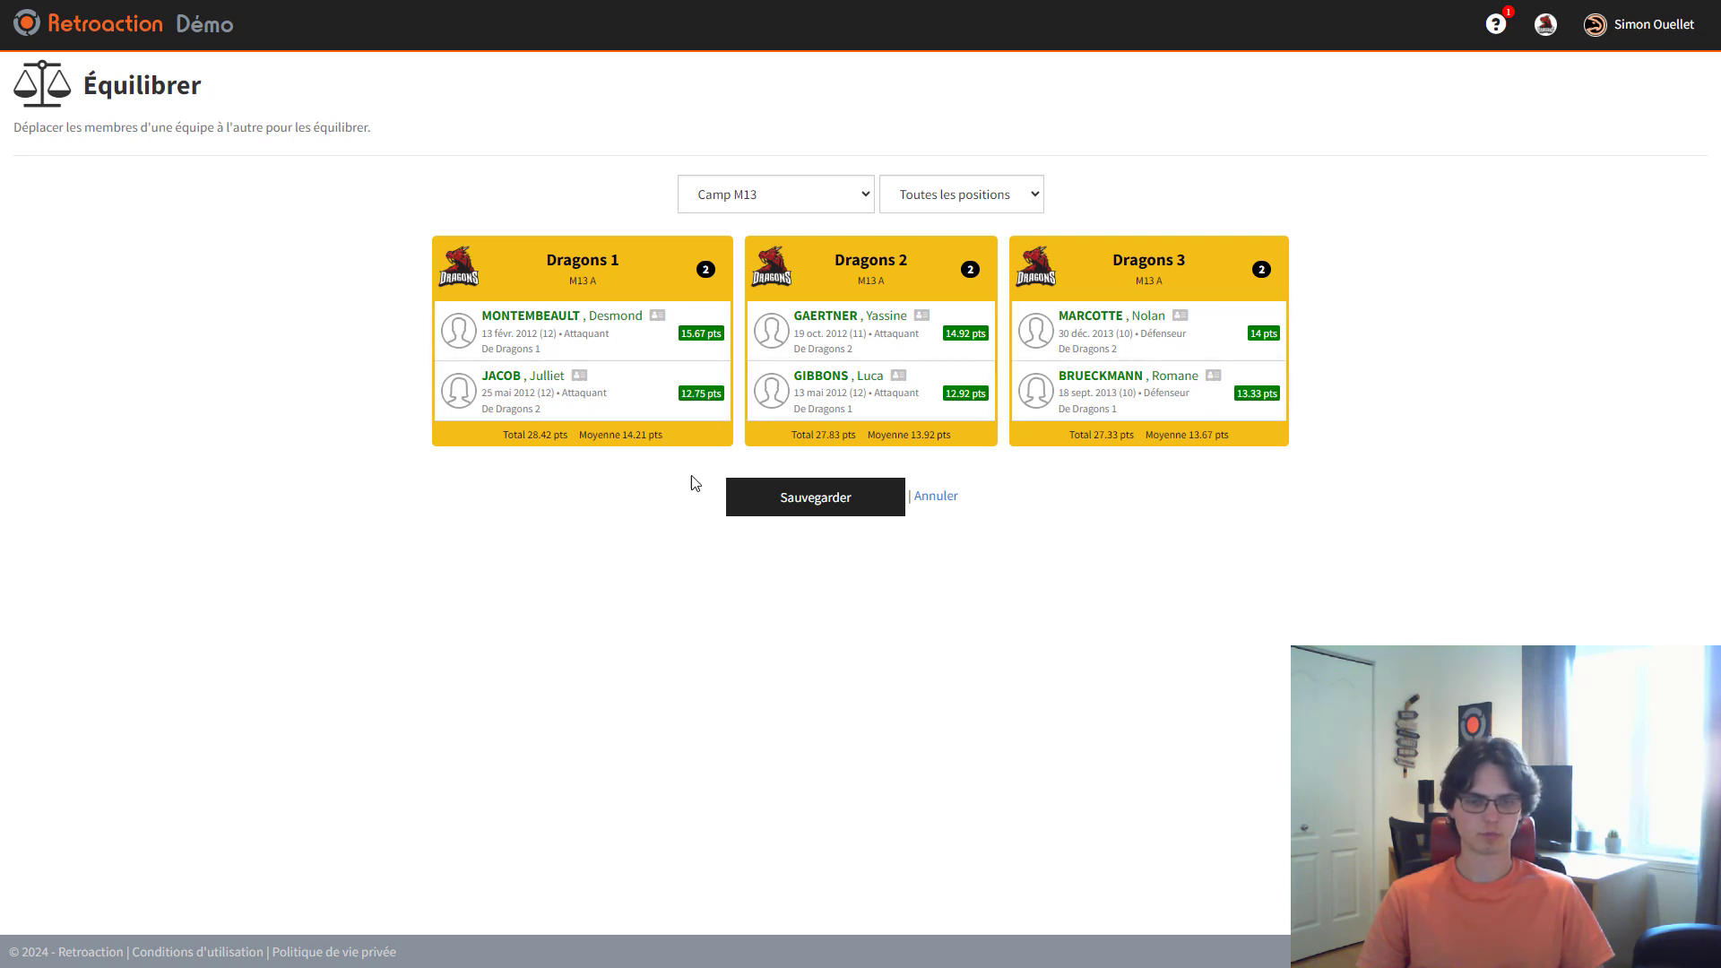
# Save the substitute distribution and decline sending notifications to the affected members
pyautogui.click(844, 506)
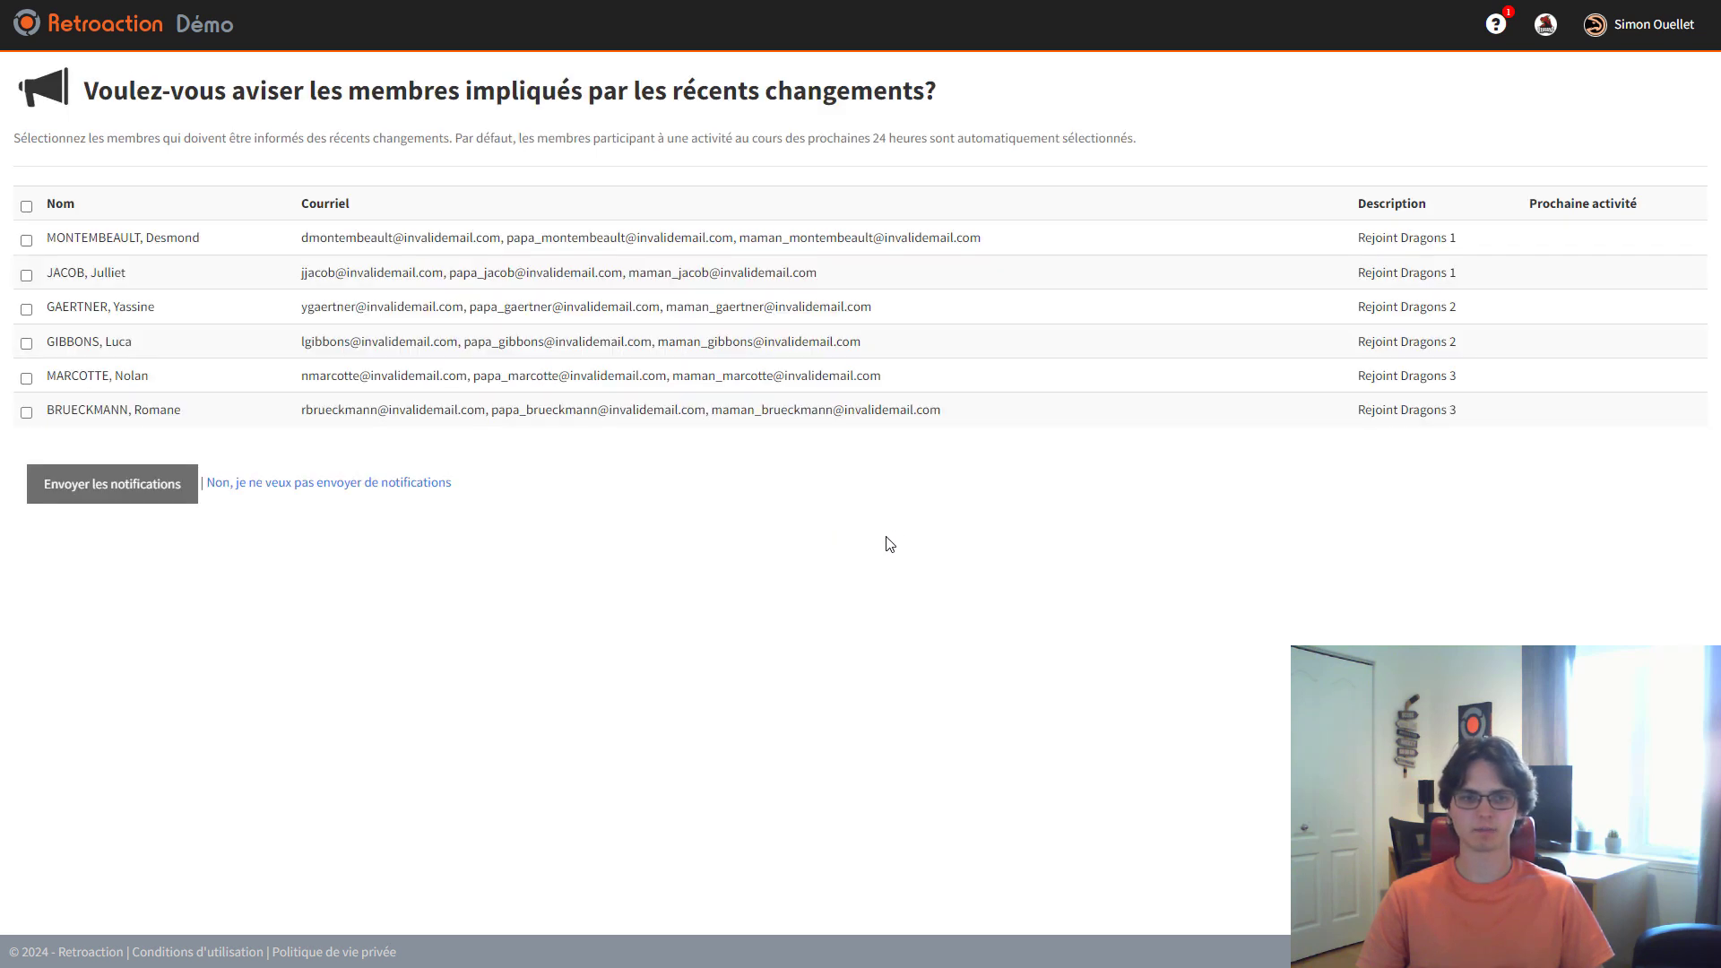
pyautogui.click(403, 485)
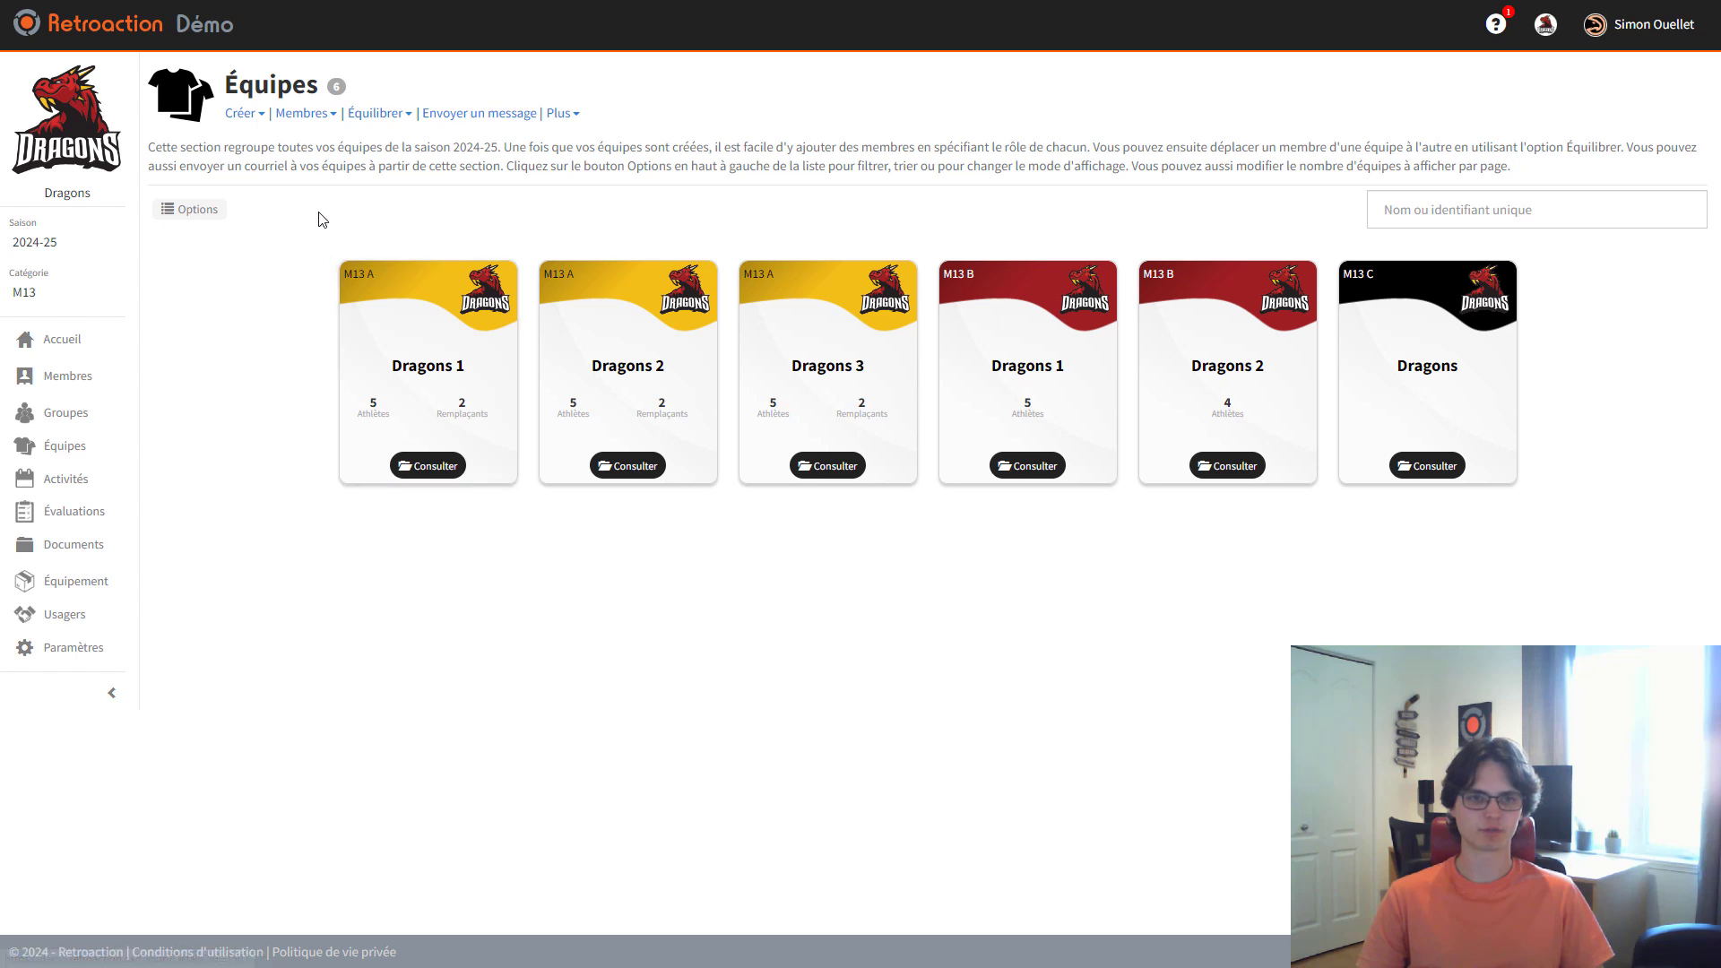
# Start another automatic member addition for the teams, again with Joueur remplaçant as the role to add
pyautogui.click(303, 114)
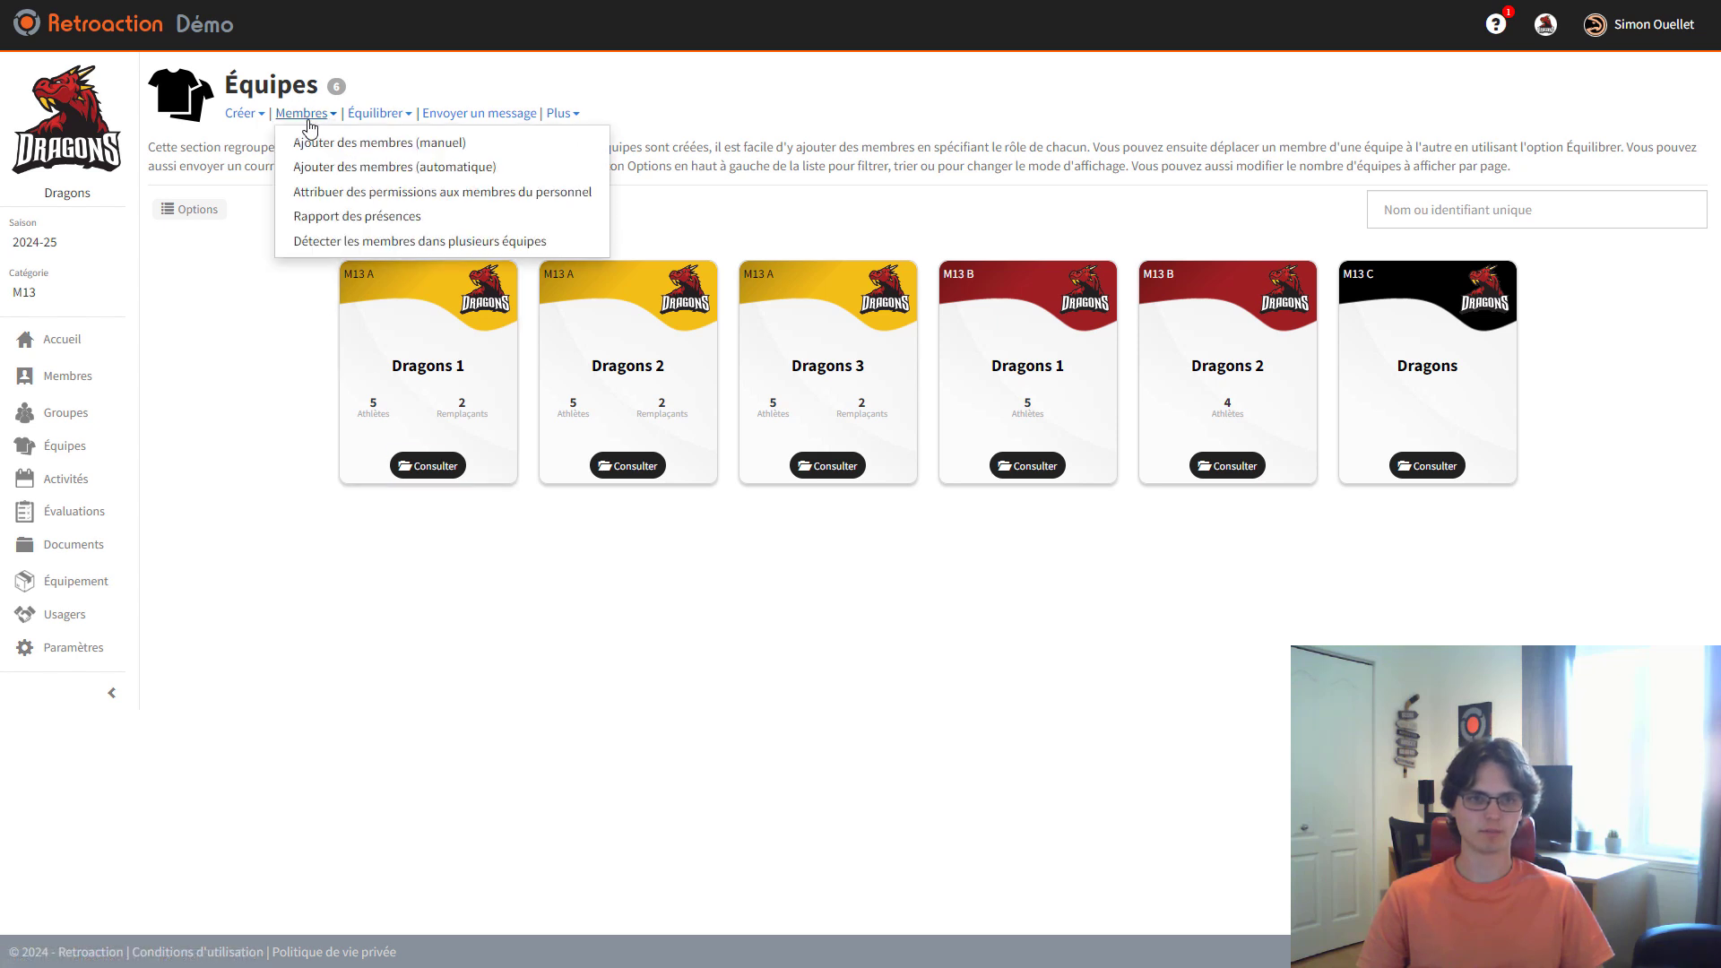
pyautogui.click(354, 168)
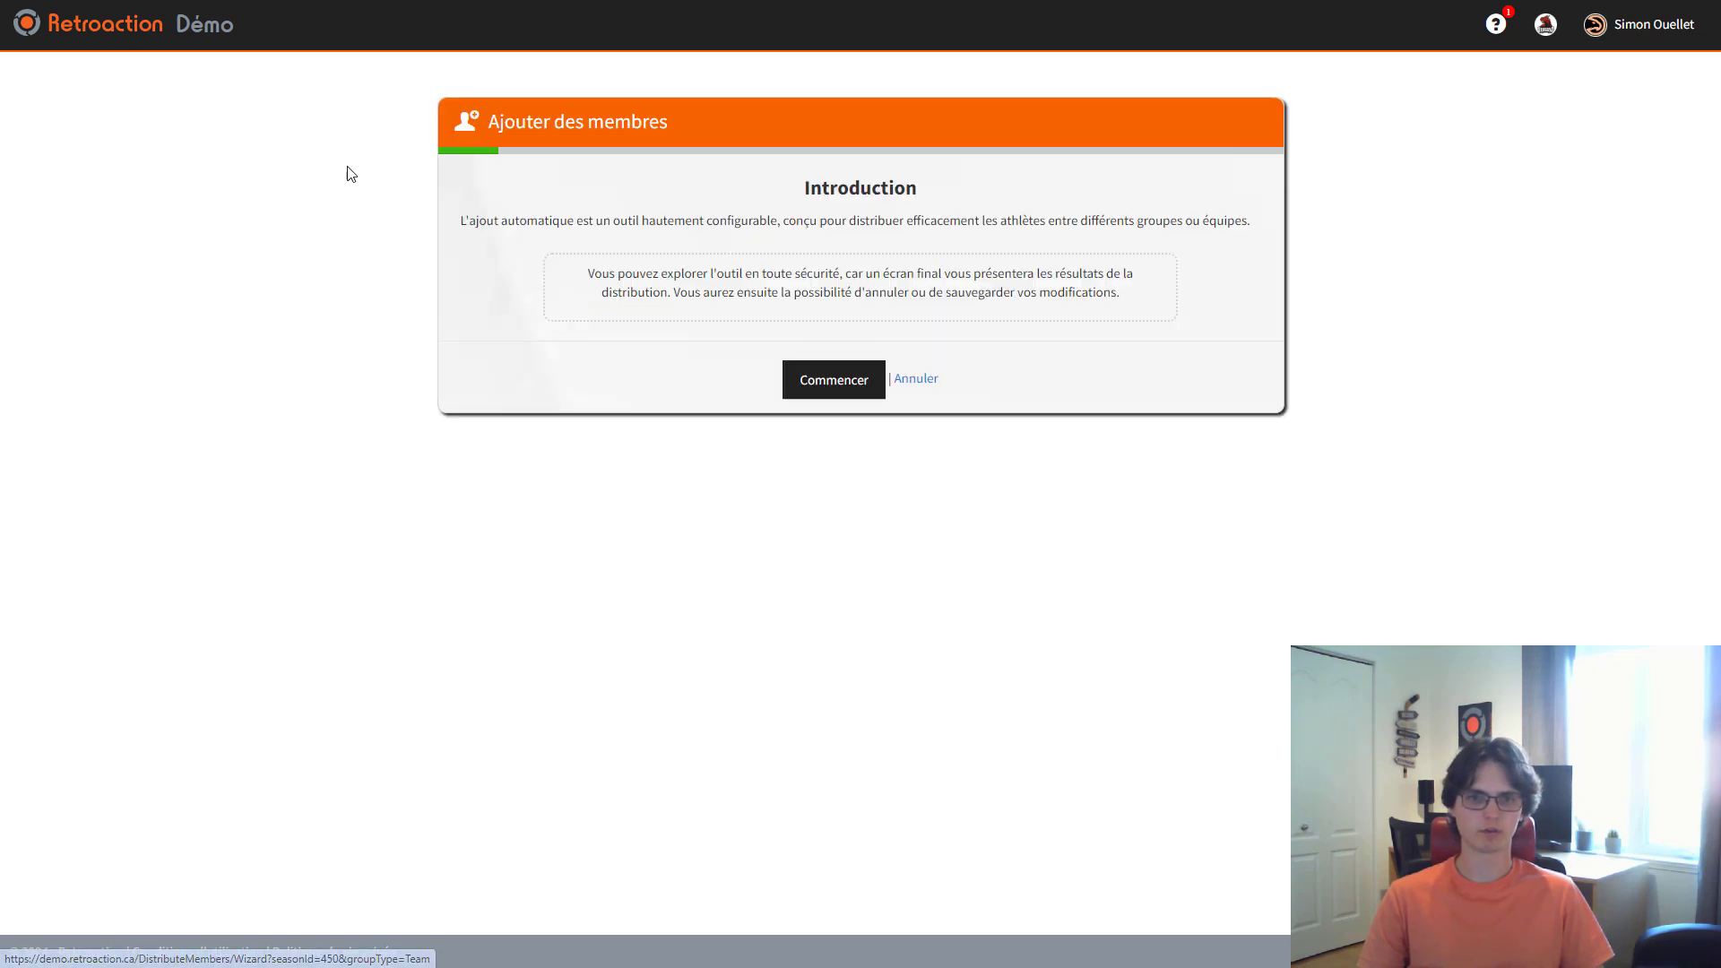
pyautogui.click(835, 380)
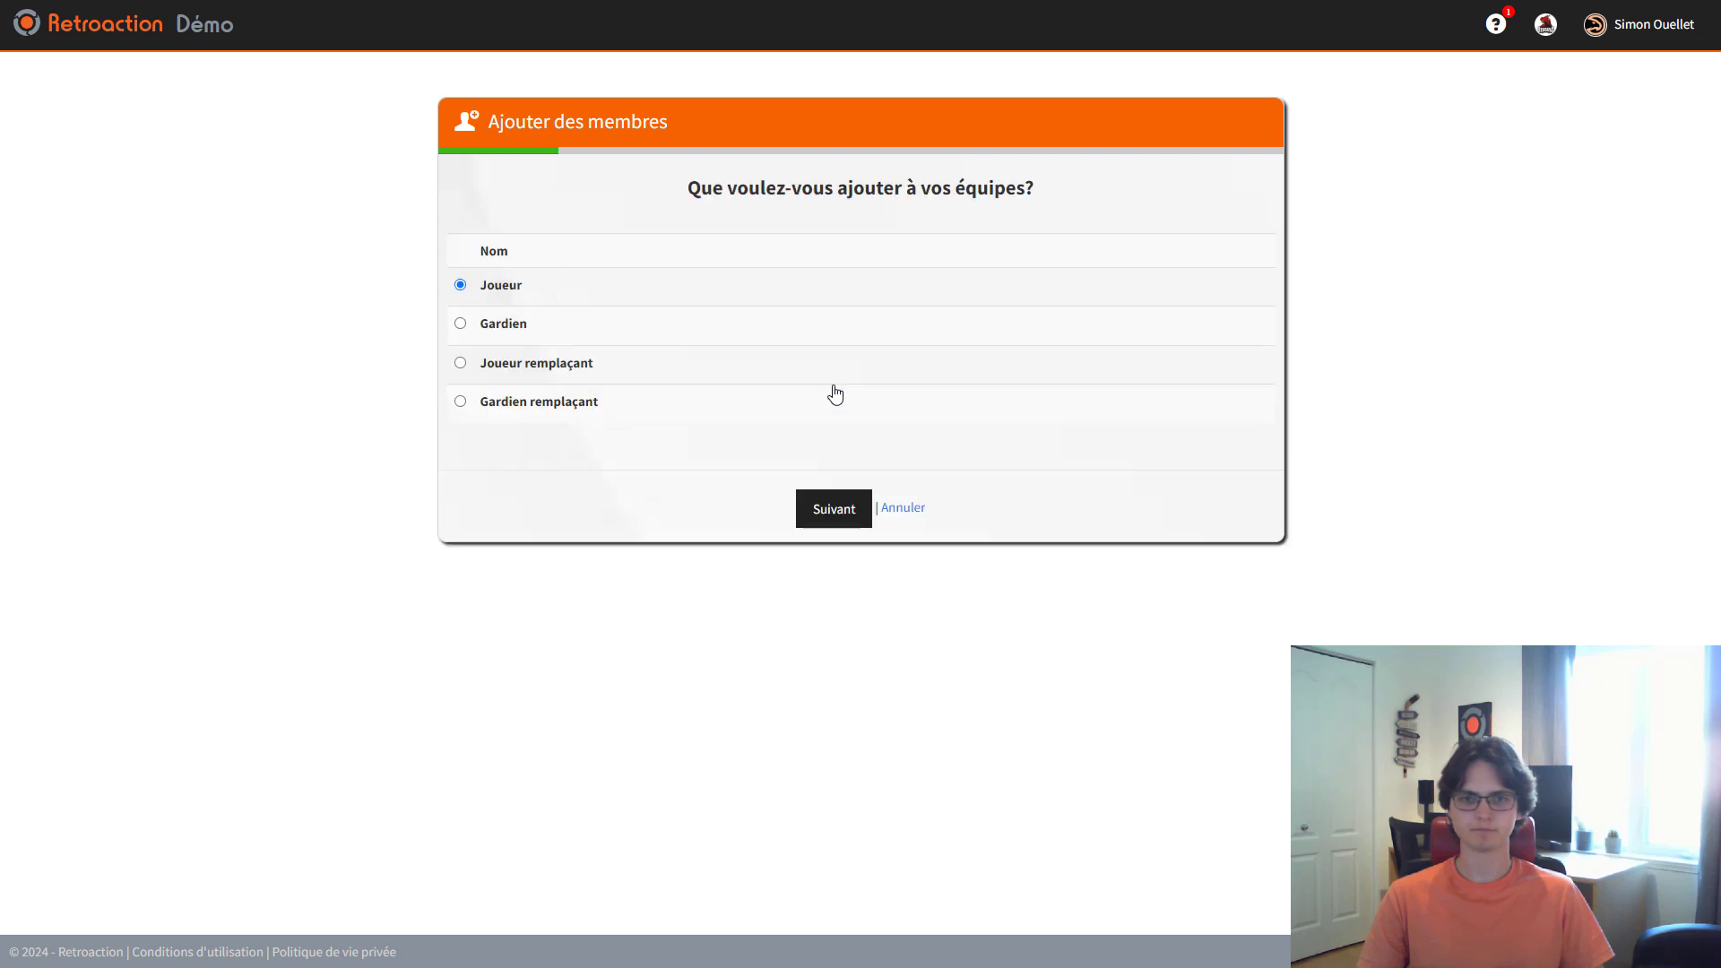
pyautogui.click(548, 363)
pyautogui.click(821, 504)
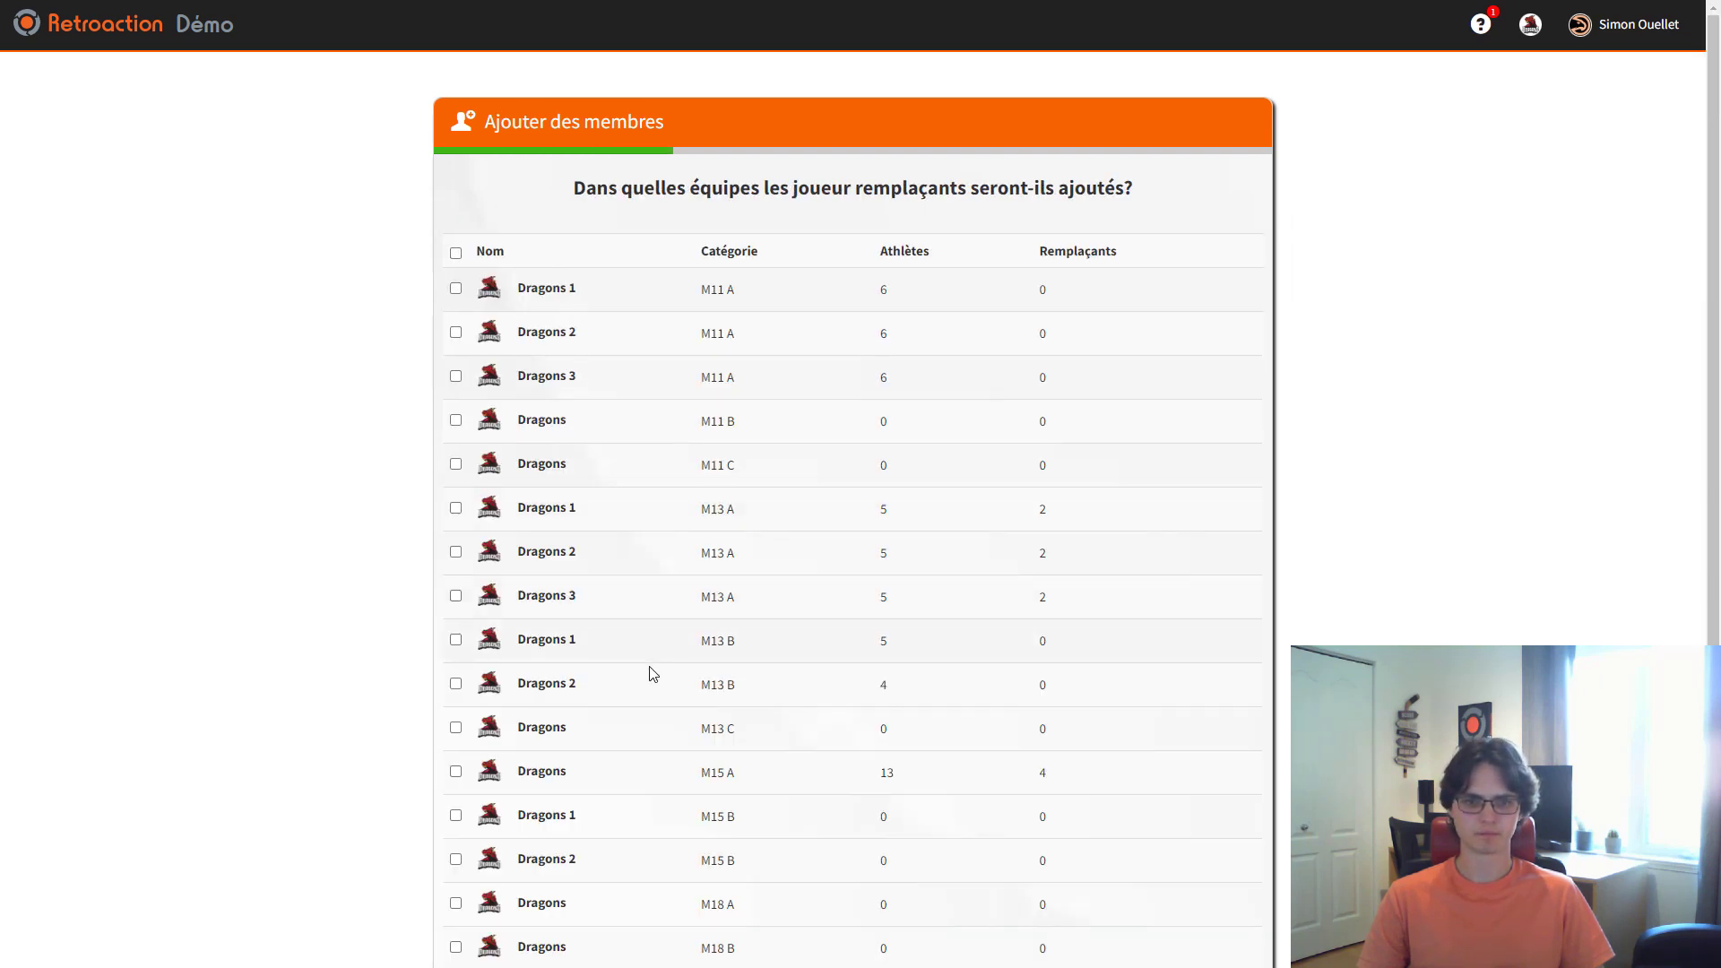
# Choose the M13 A teams Dragons 1, Dragons 2 and Dragons 3 as the teams receiving the substitute players
pyautogui.scroll(-2, 741, 695)
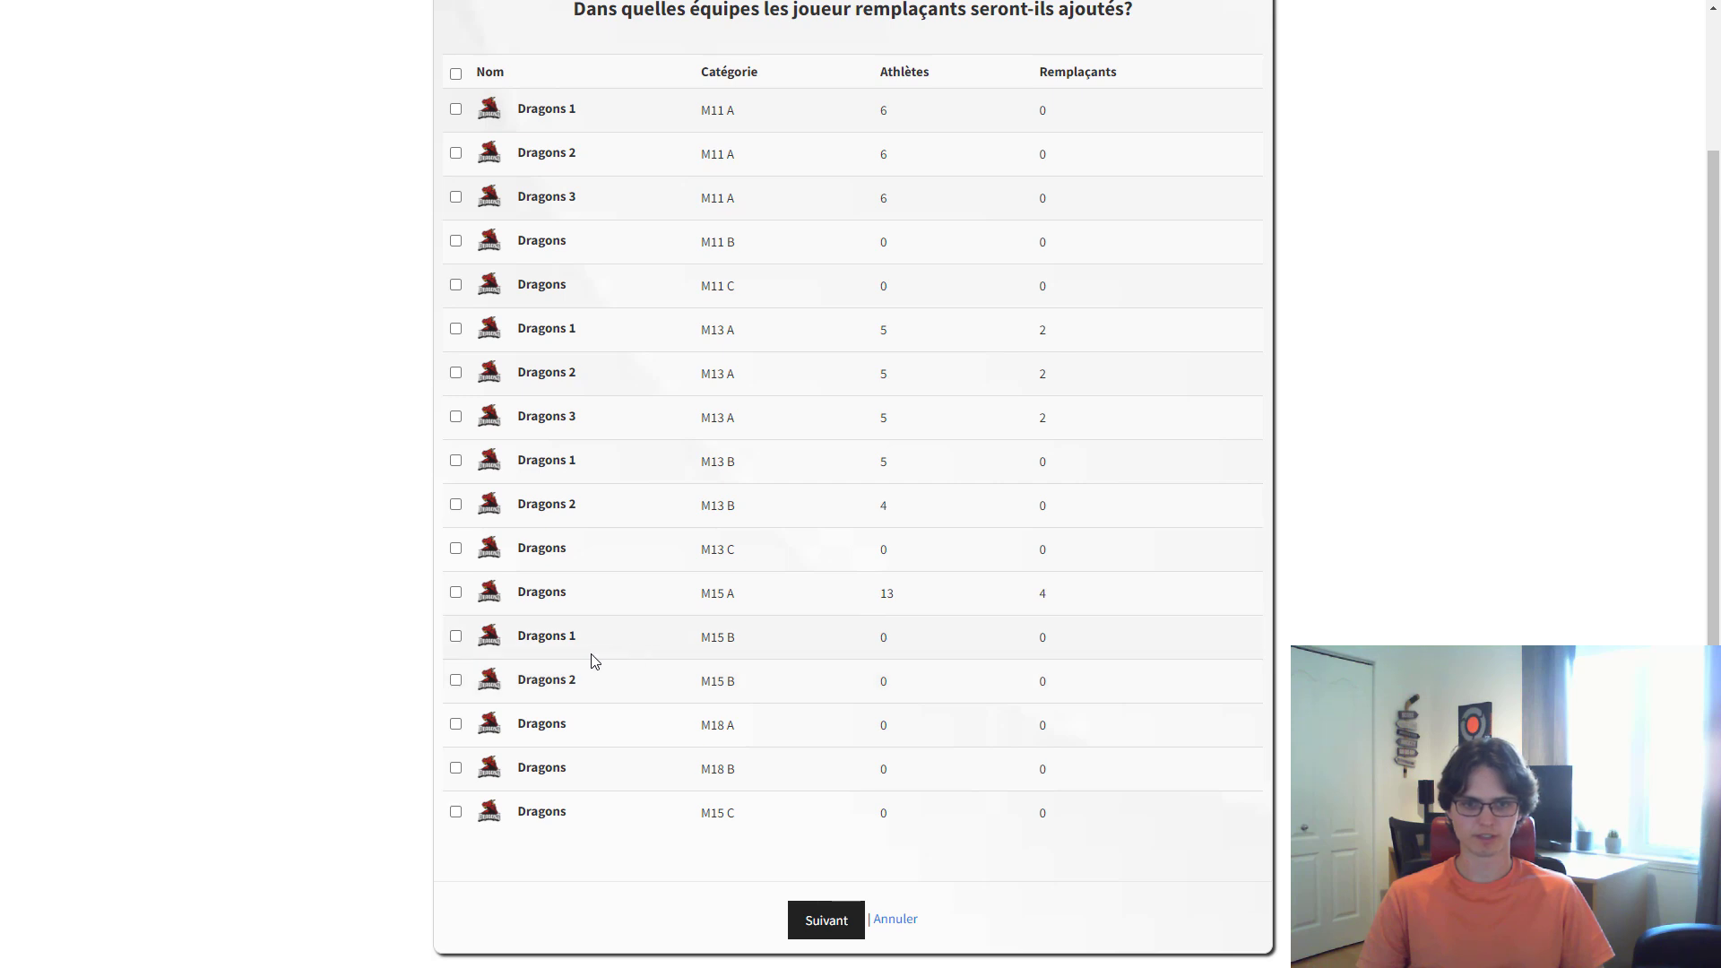
pyautogui.click(546, 371)
pyautogui.click(555, 334)
pyautogui.click(568, 418)
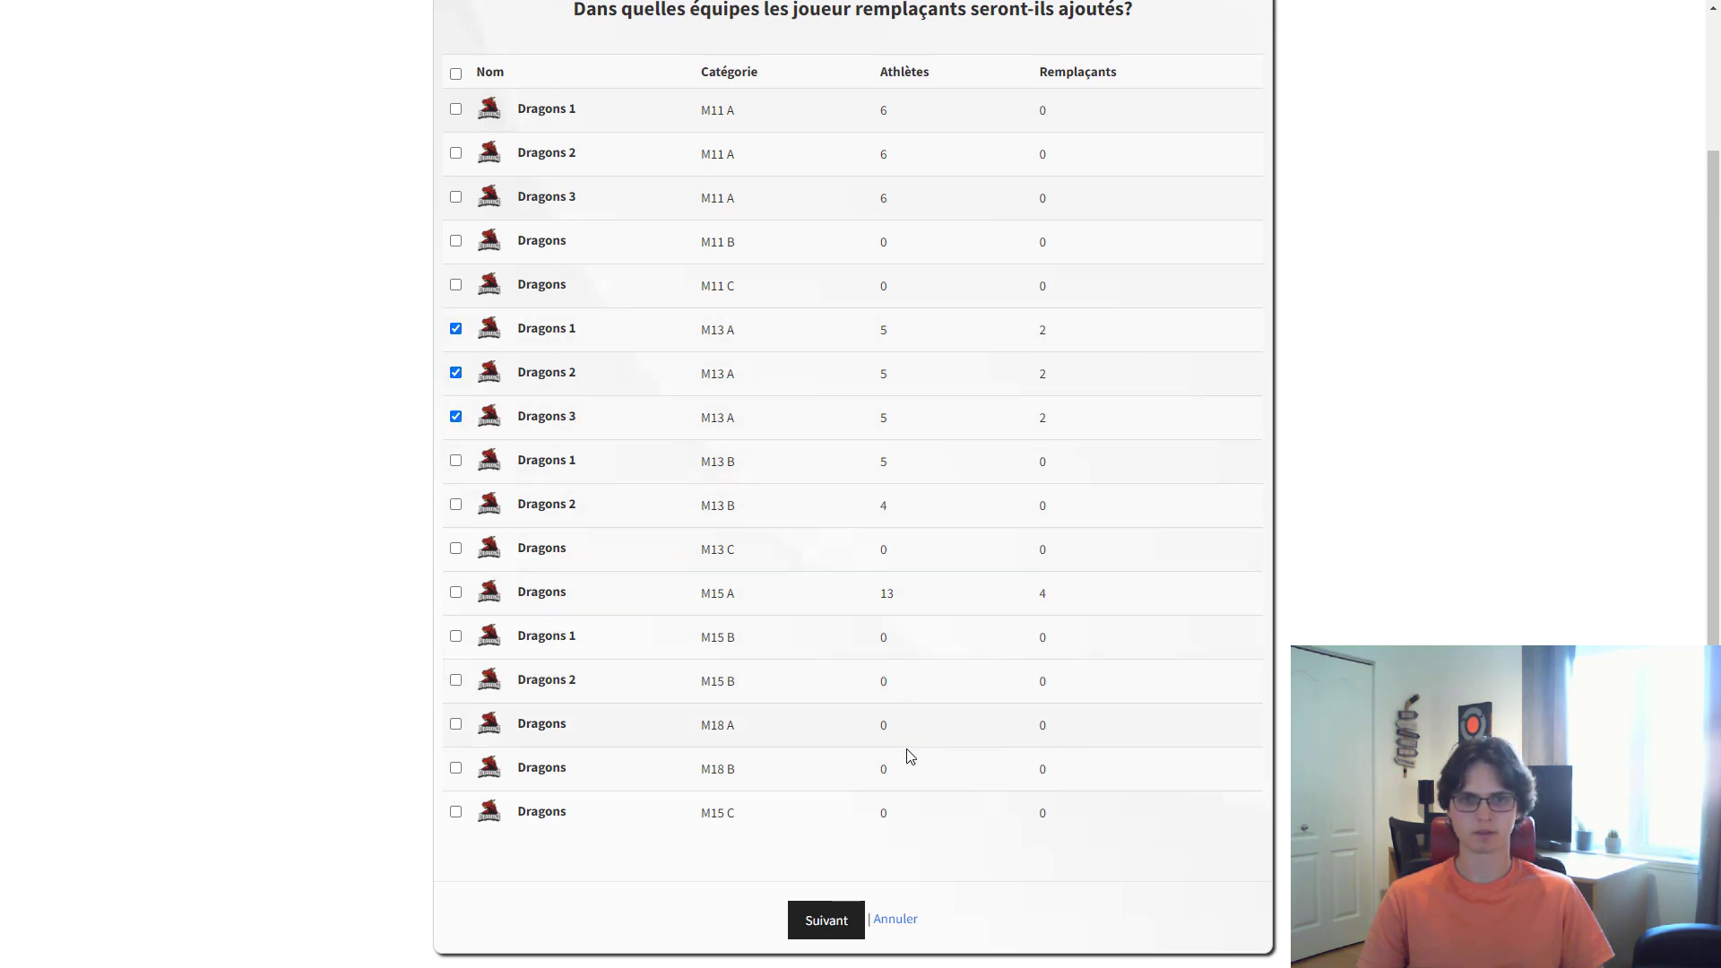
pyautogui.click(830, 920)
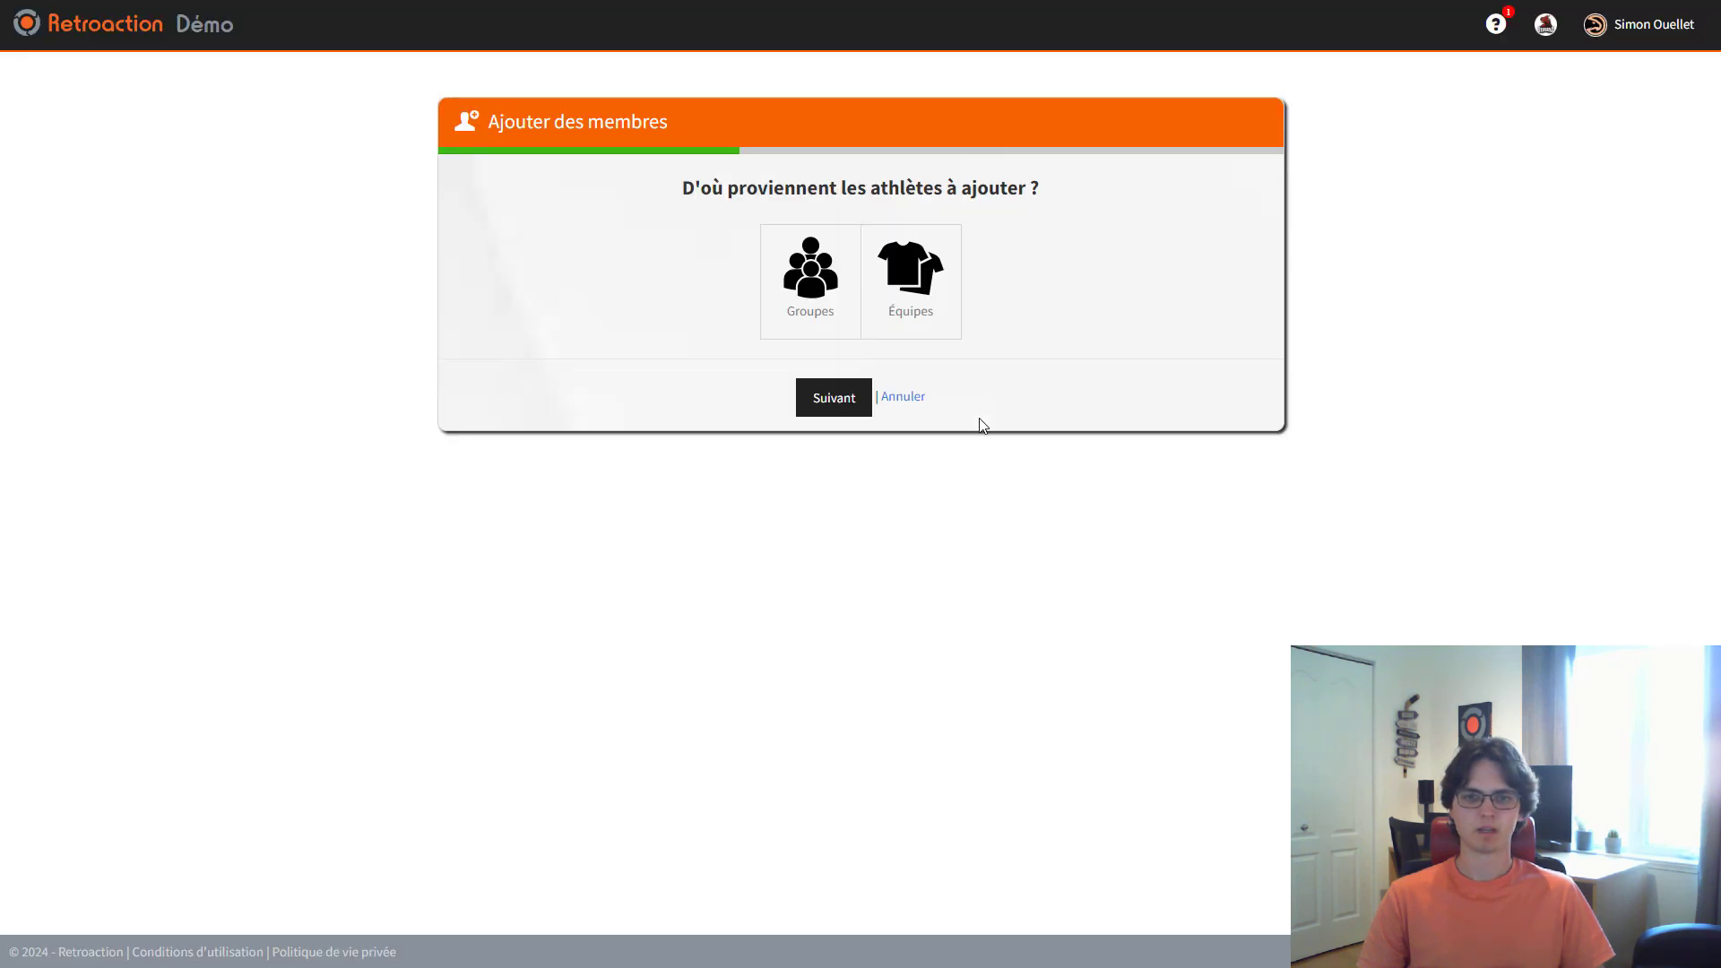
# Source the substitutes from existing teams, choosing the M11 A teams Dragons 1, Dragons 2 and Dragons 3
pyautogui.click(911, 287)
pyautogui.click(836, 399)
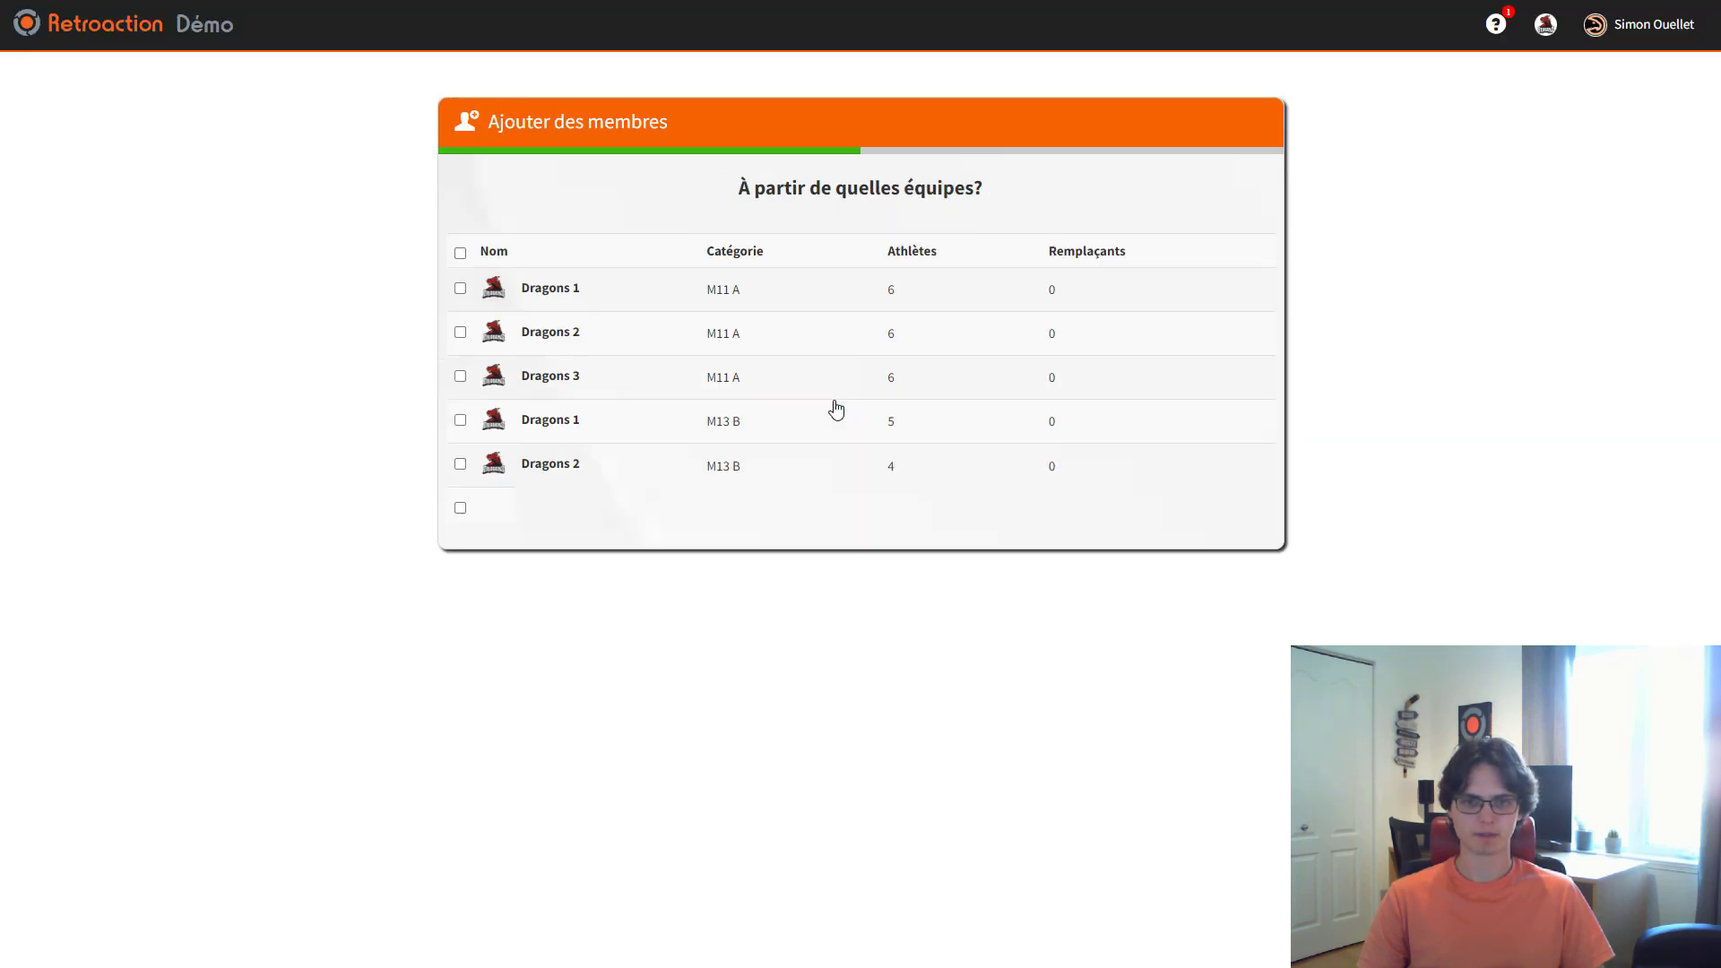
pyautogui.click(568, 288)
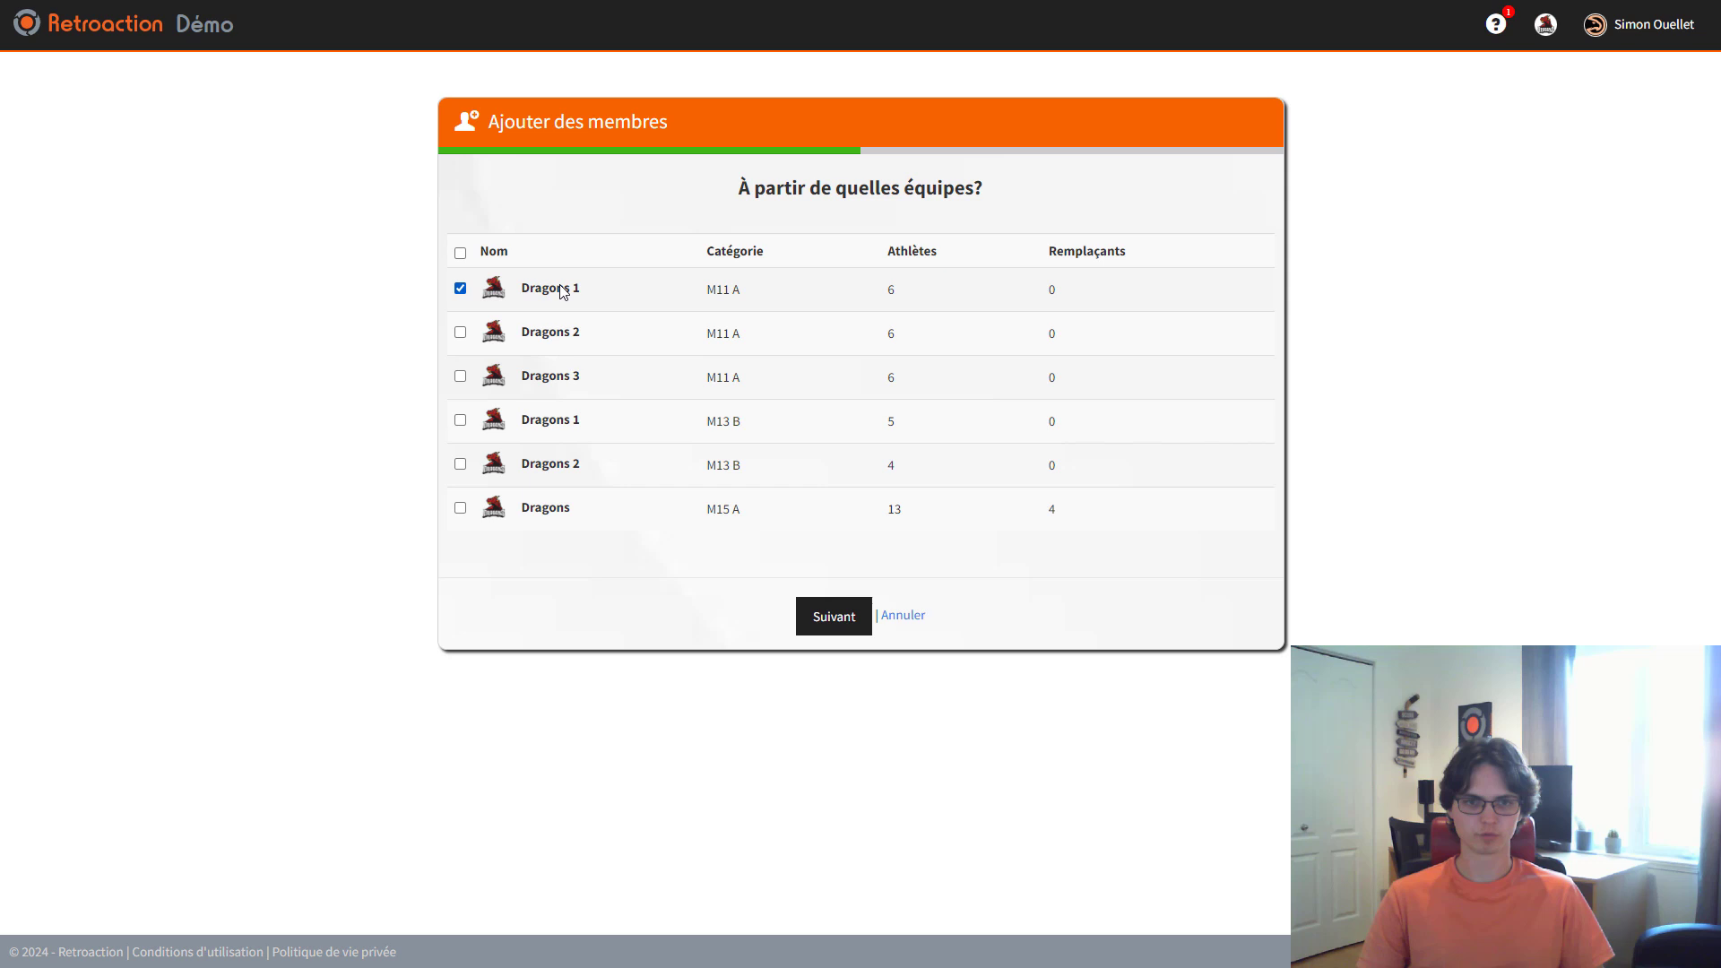
pyautogui.click(568, 336)
pyautogui.moveTo(563, 376); pyautogui.dragTo(570, 377)
pyautogui.click(583, 391)
pyautogui.click(821, 602)
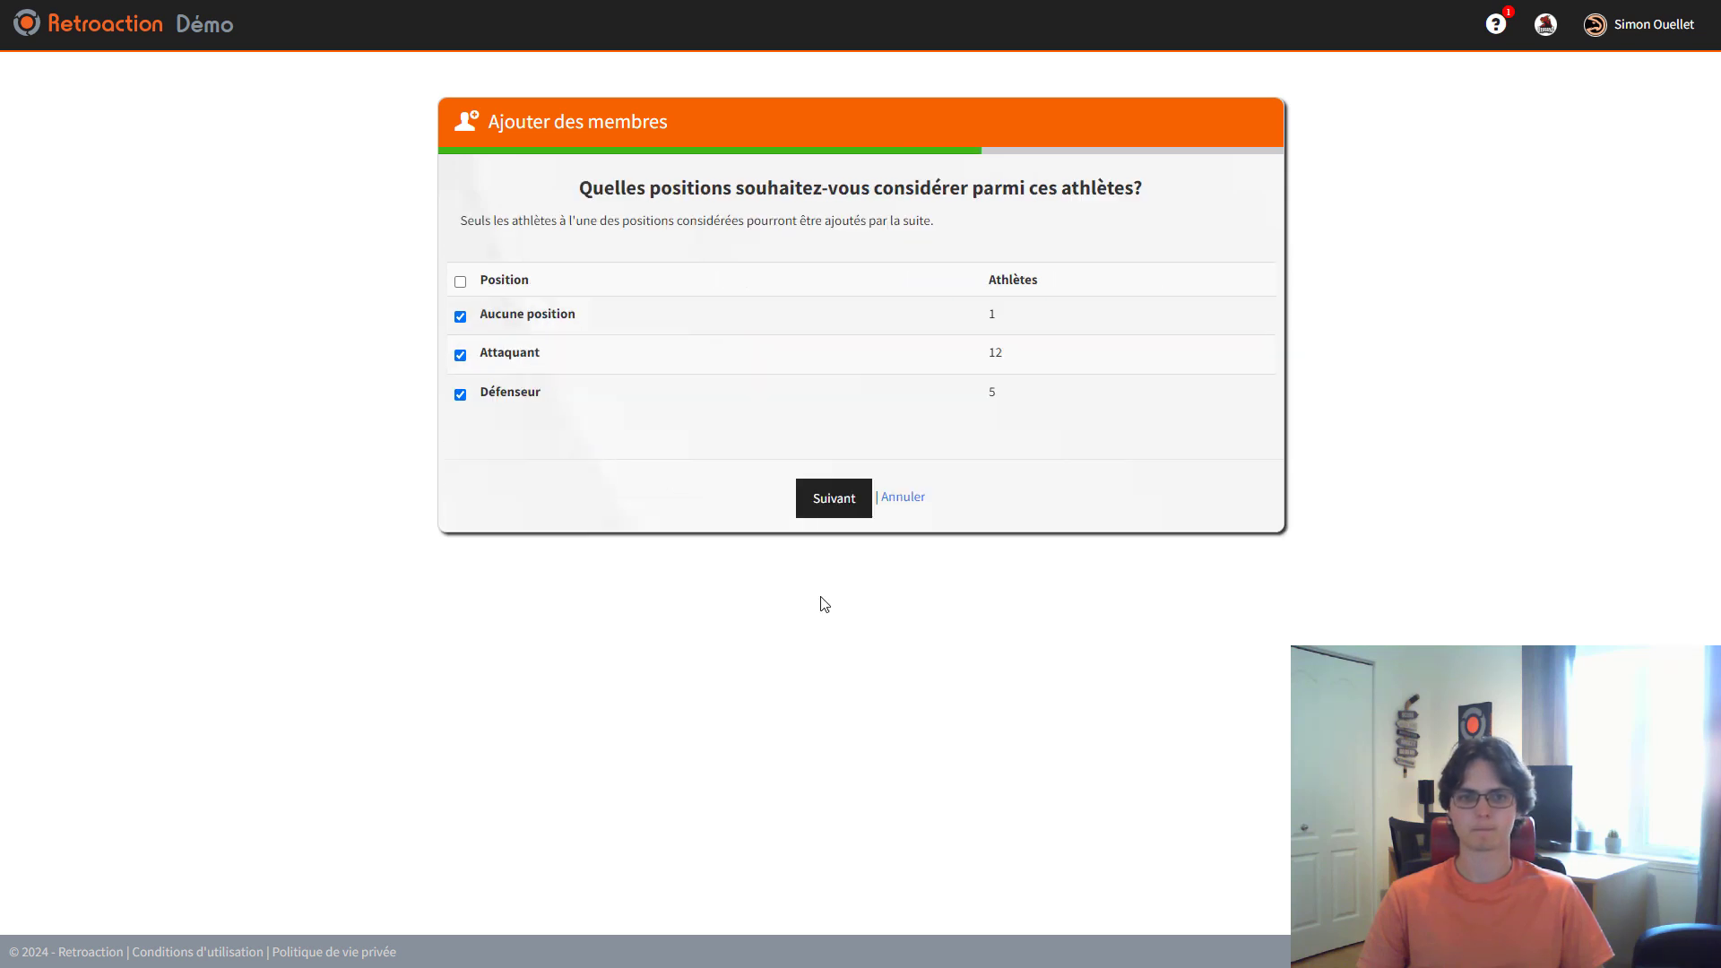
# Keep all positions considered and set the wanted quantity per team, including athletes already present, to 4
pyautogui.click(831, 495)
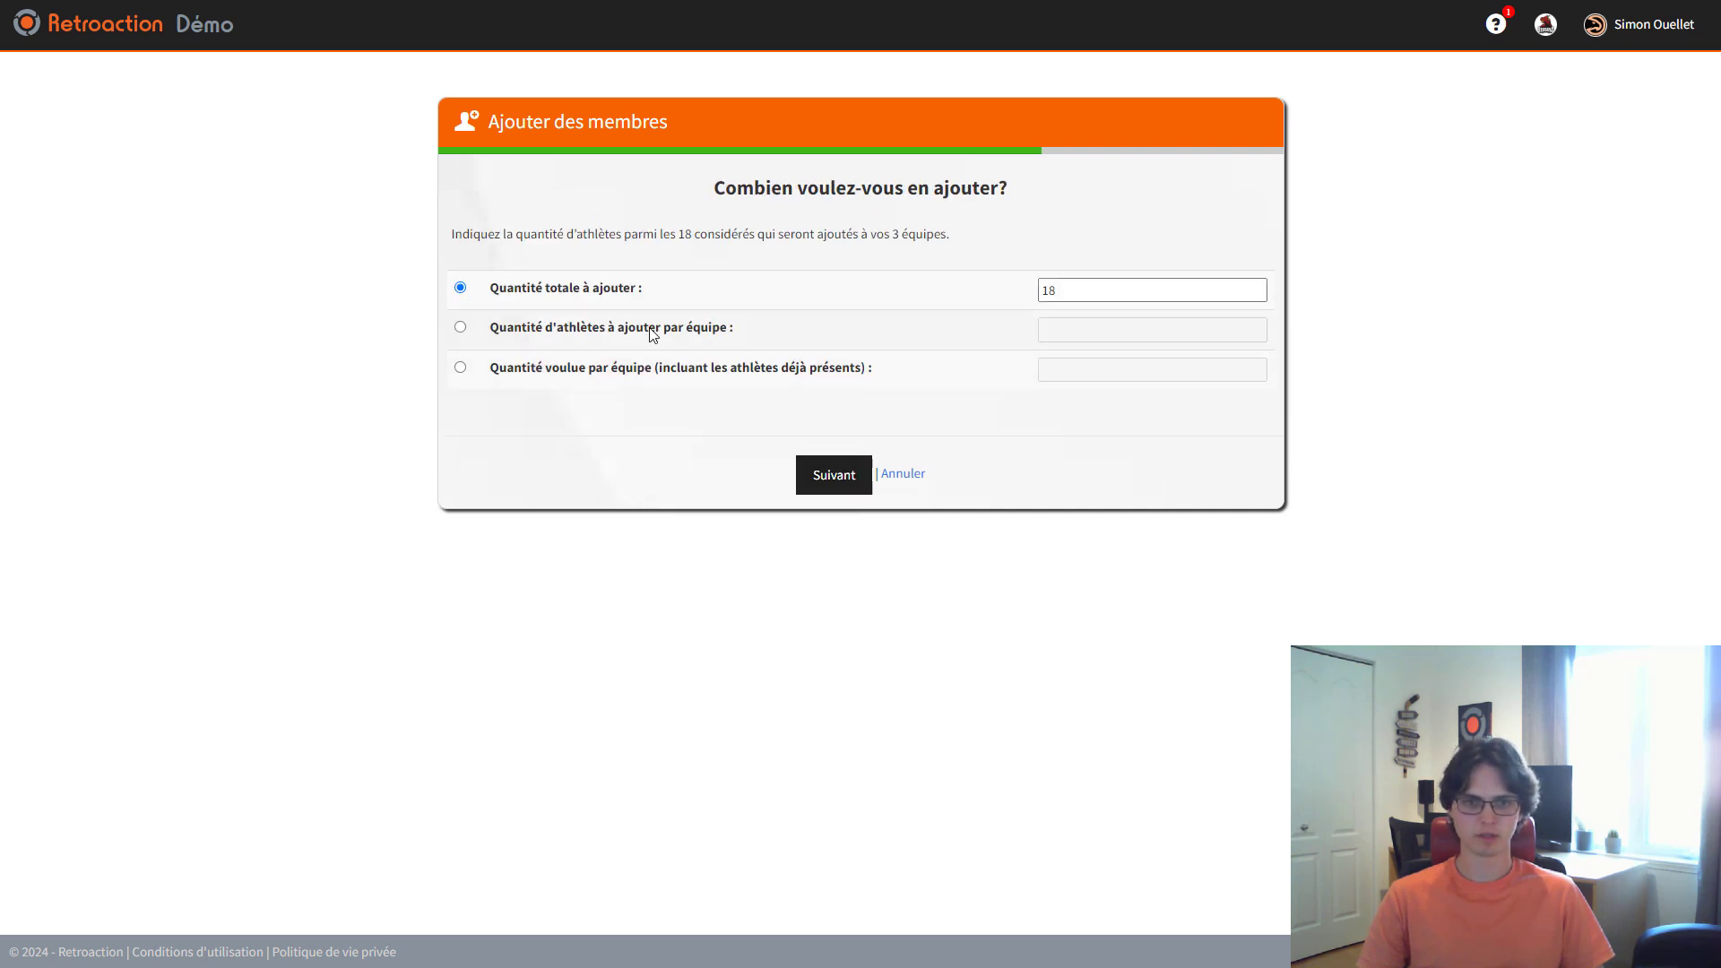
pyautogui.click(543, 373)
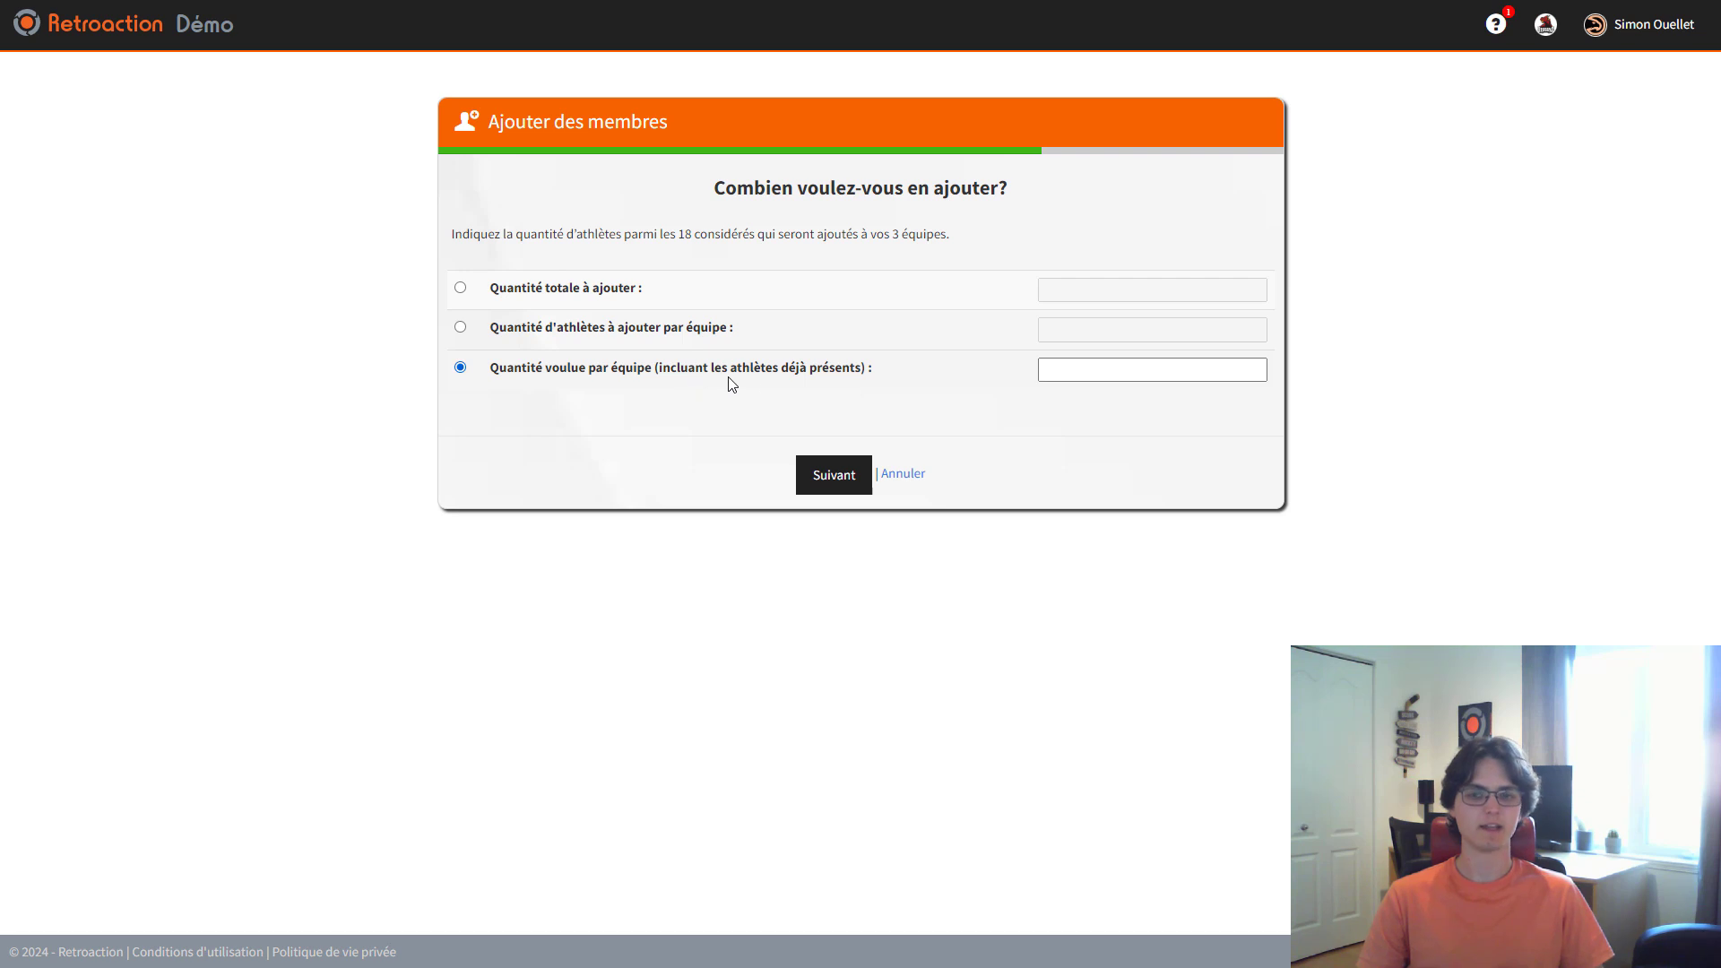
pyautogui.click(1065, 376)
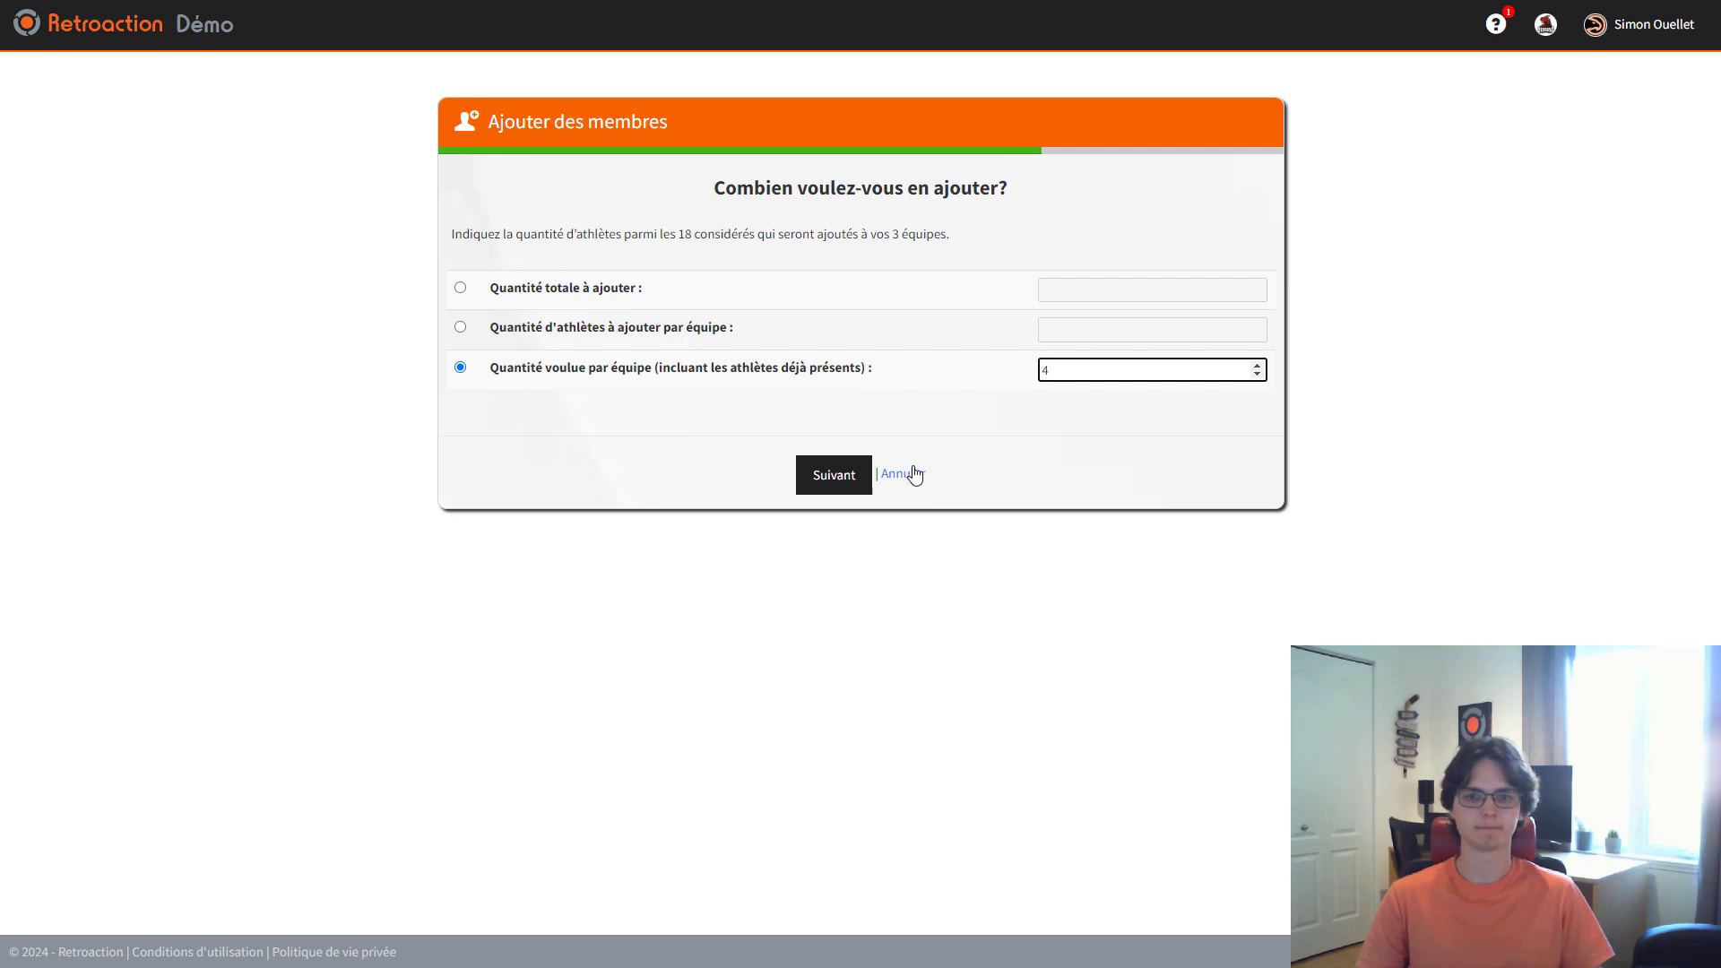
pyautogui.click(846, 483)
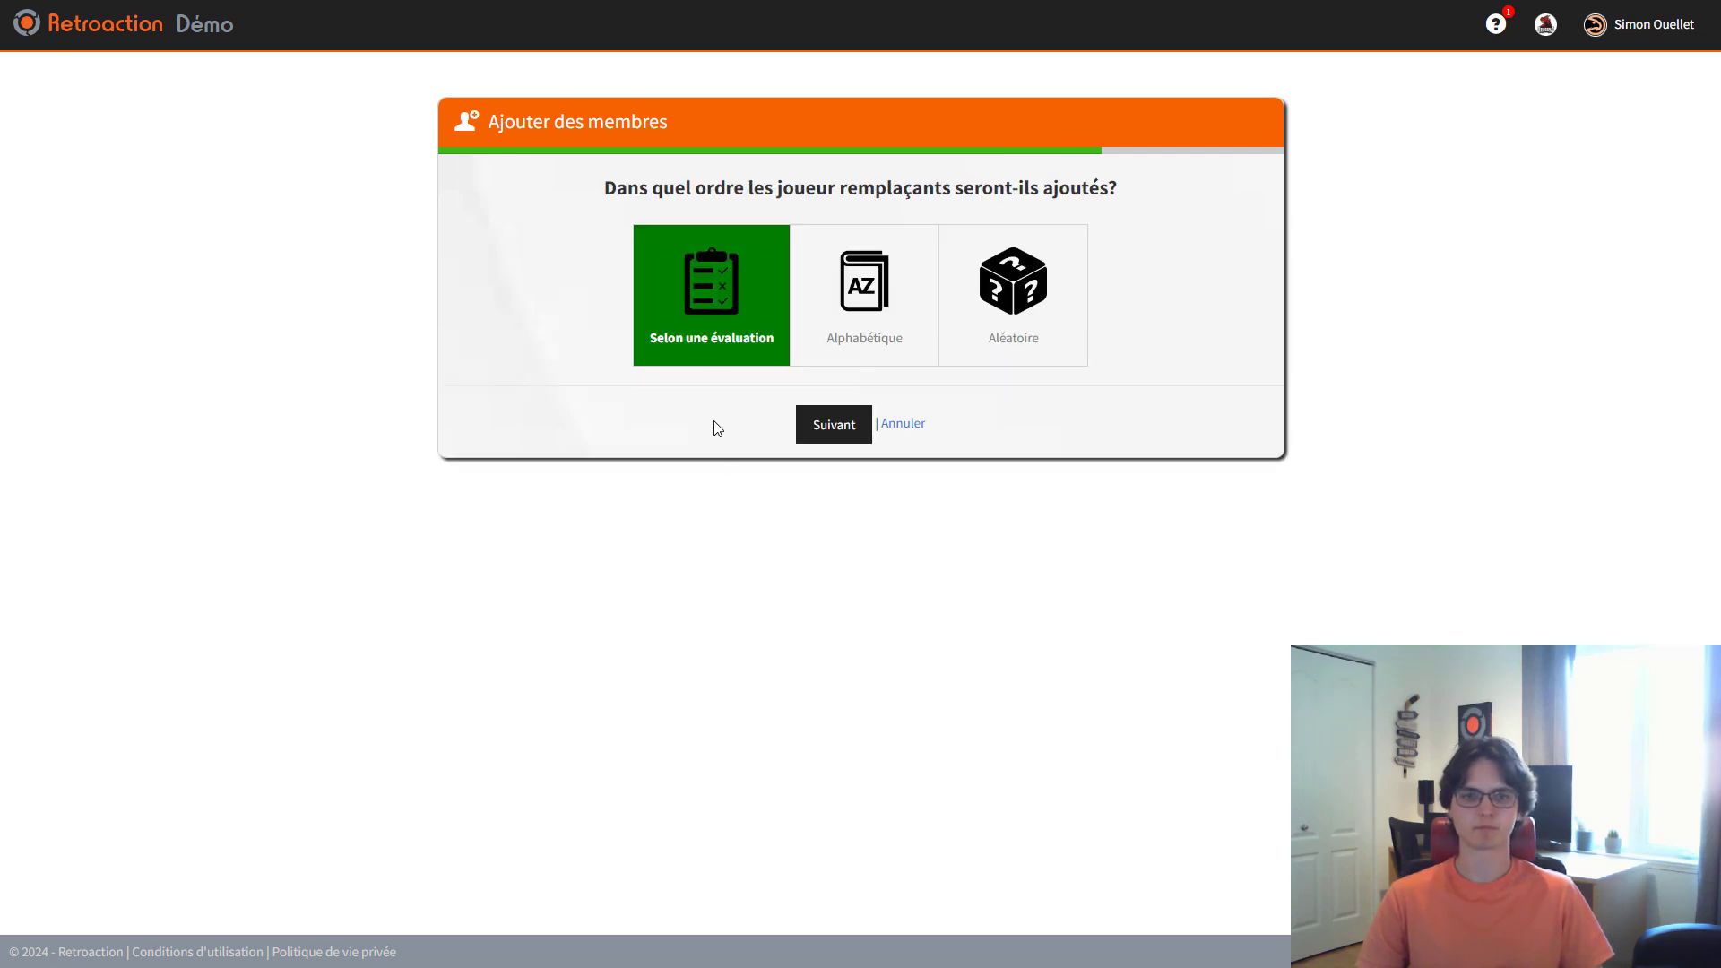
# Order the substitutes by the Camp de sélection M11 Complet evaluation and distribute them in Aller-retour mode with the sequence Dragons 3, Dragons 2, Dragons 1
pyautogui.click(820, 428)
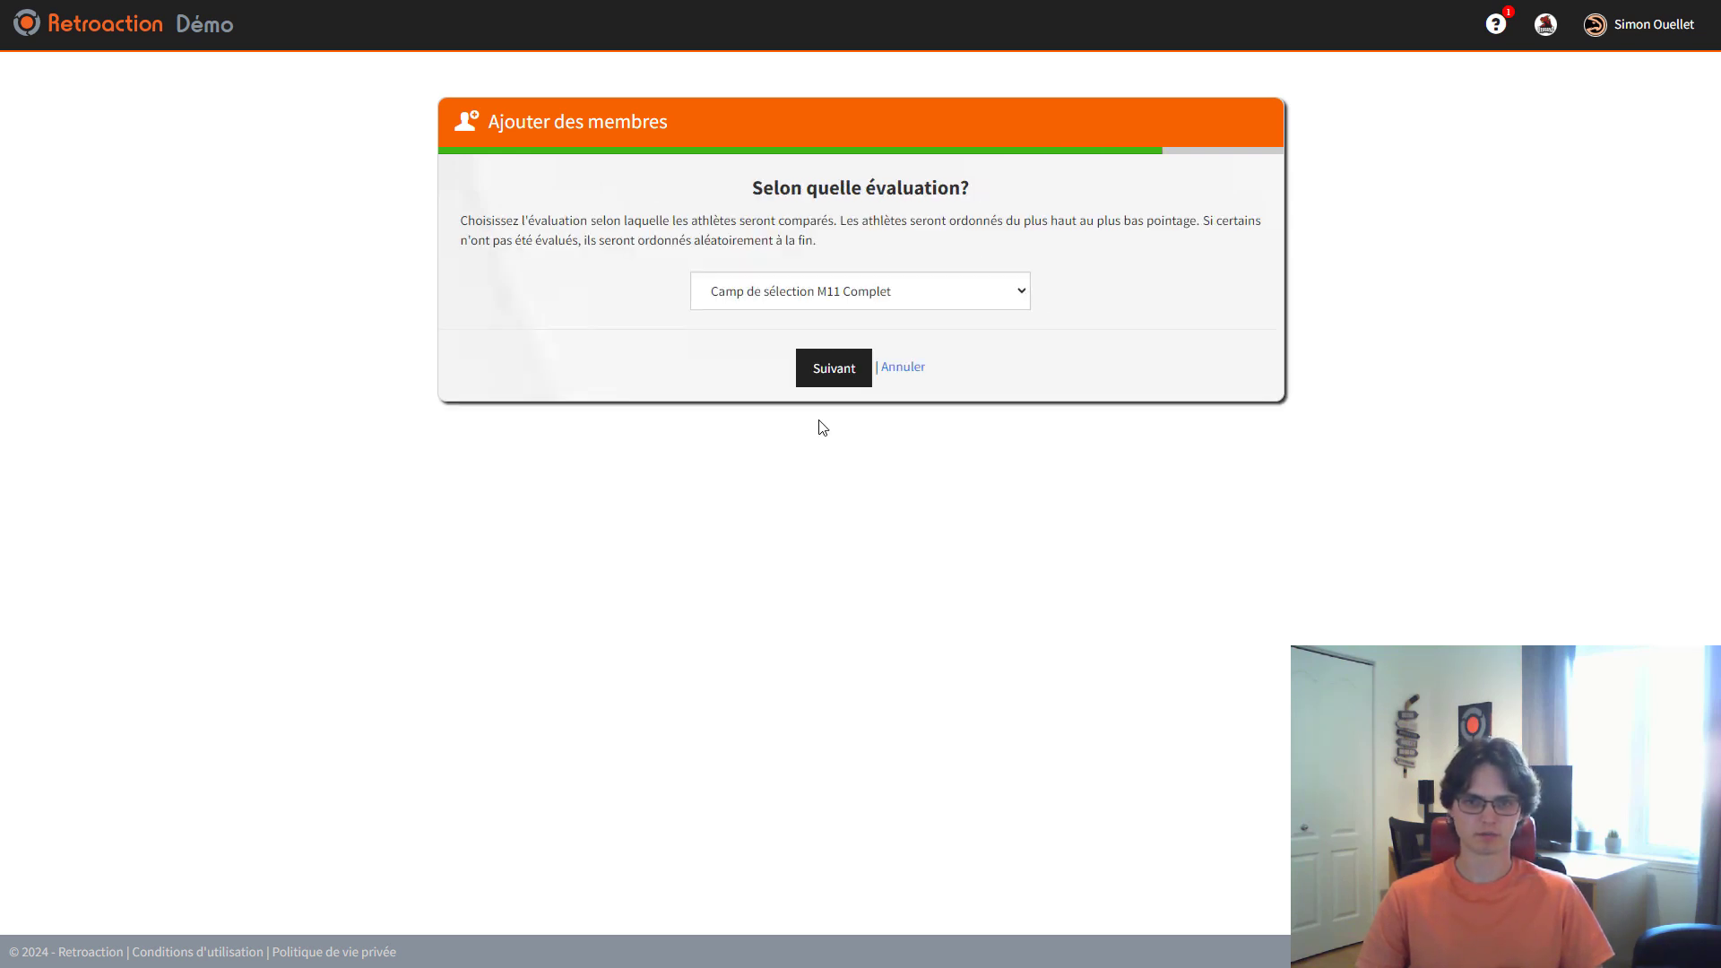
pyautogui.click(848, 377)
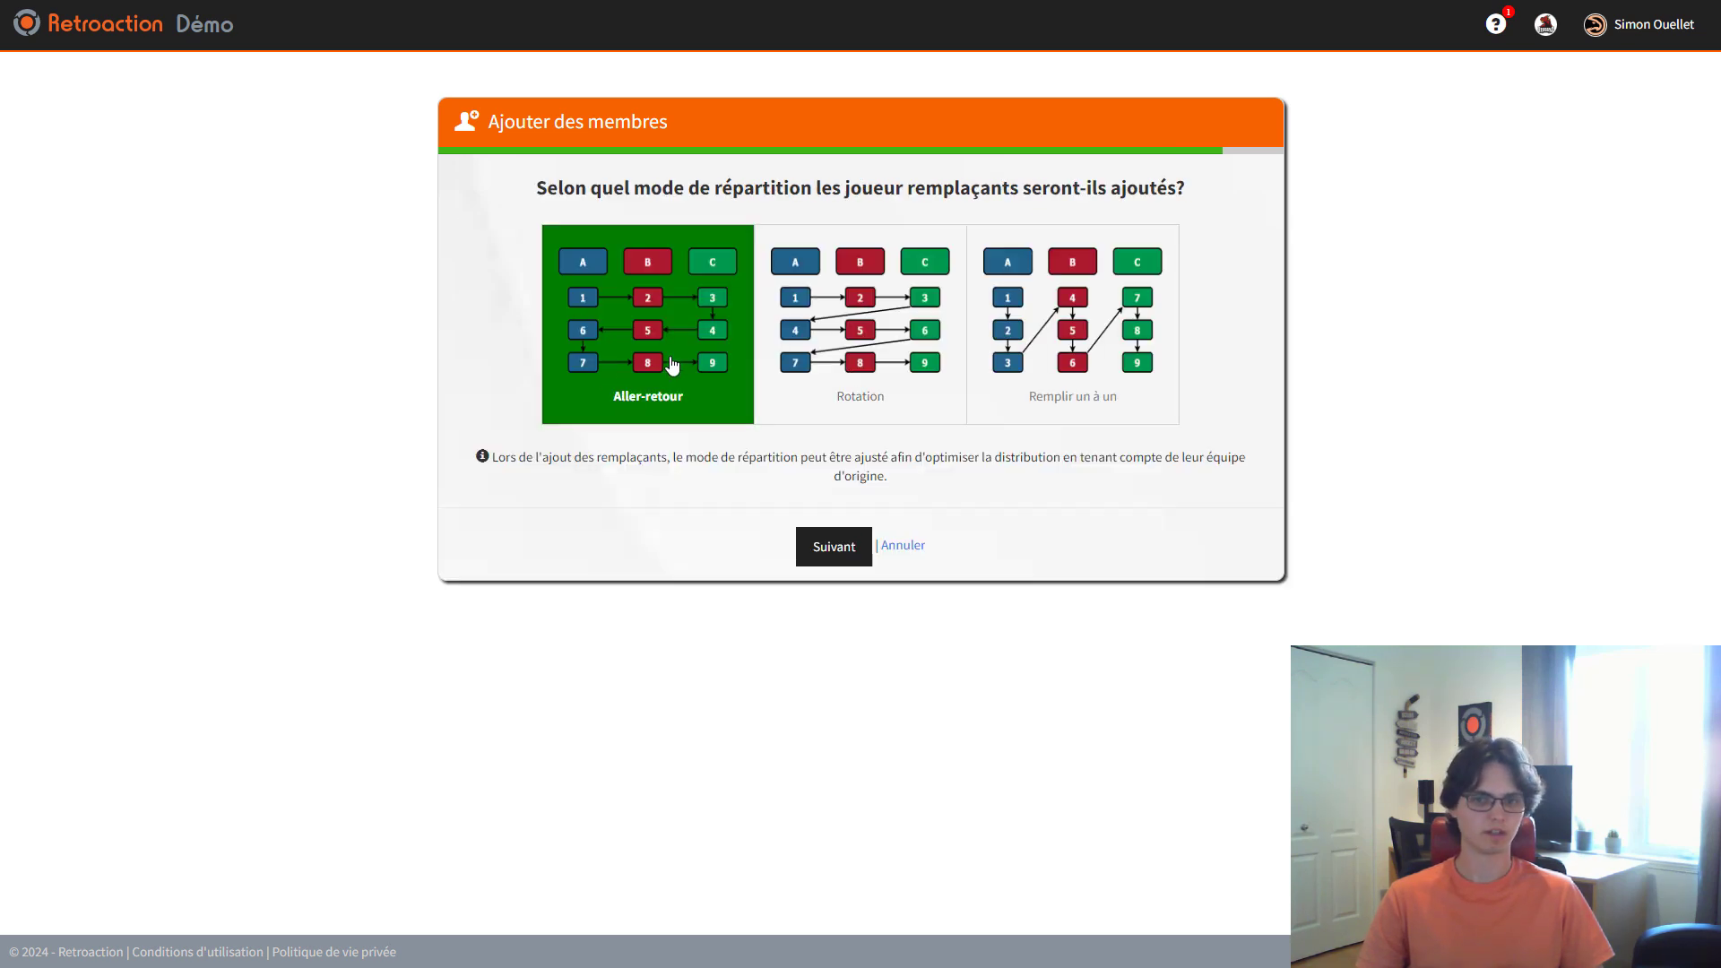
pyautogui.click(841, 550)
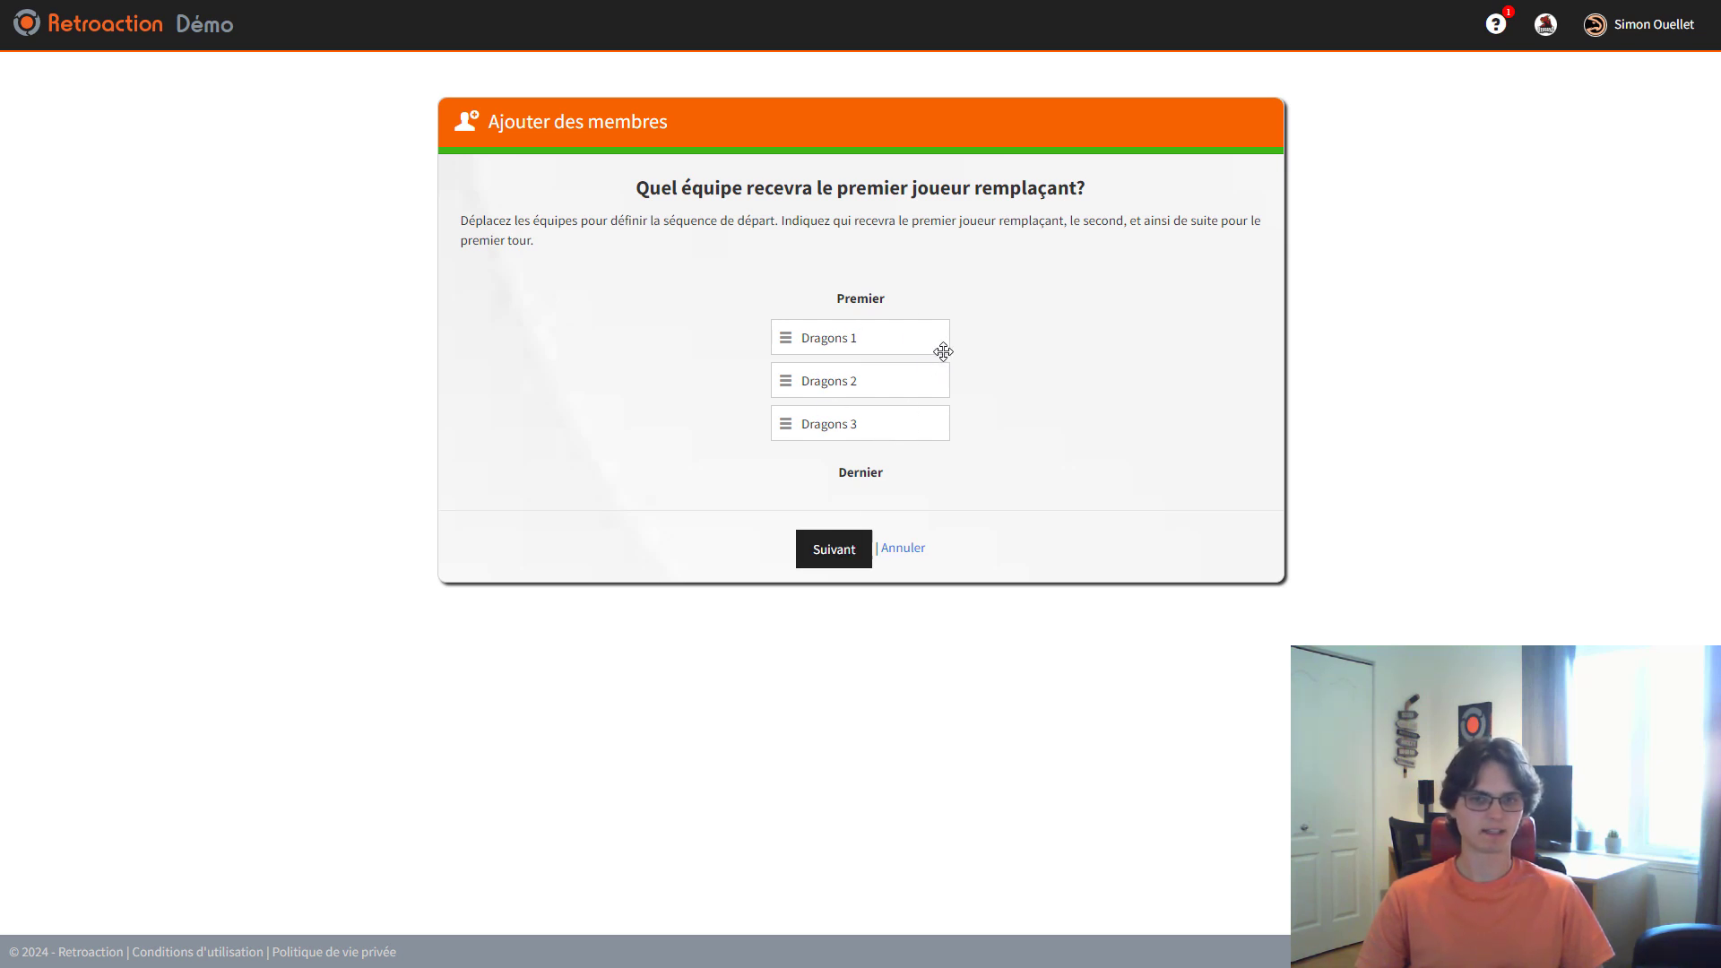
pyautogui.moveTo(885, 334); pyautogui.dragTo(923, 341)
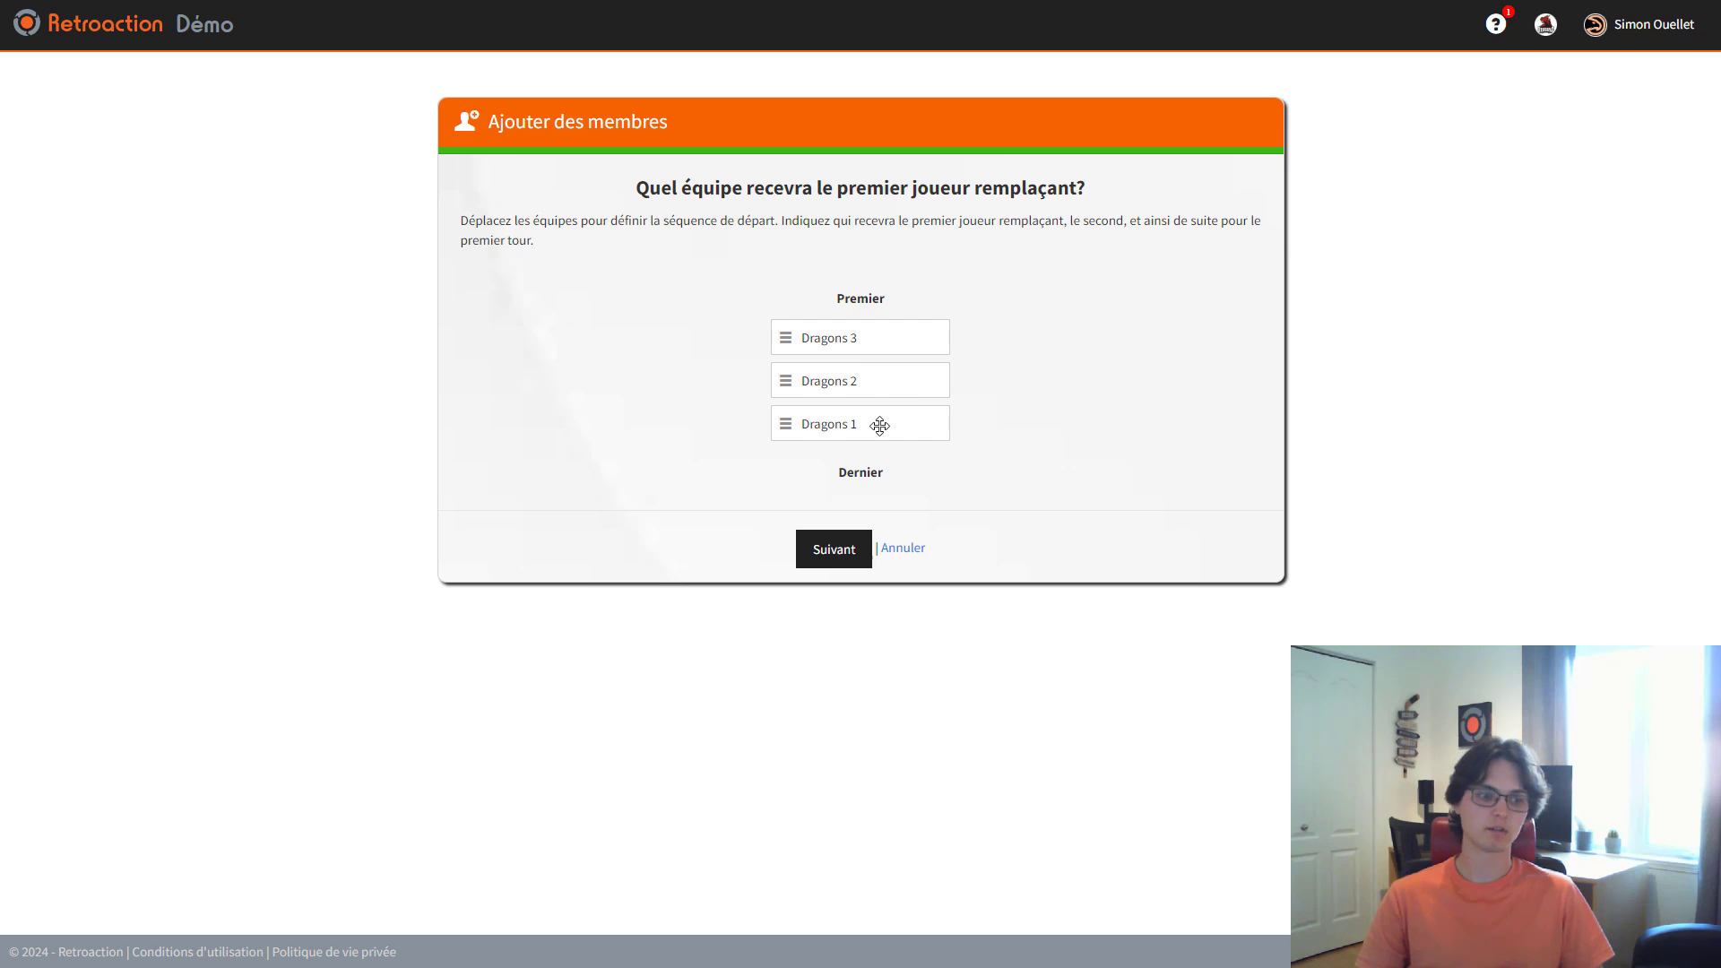
pyautogui.click(854, 558)
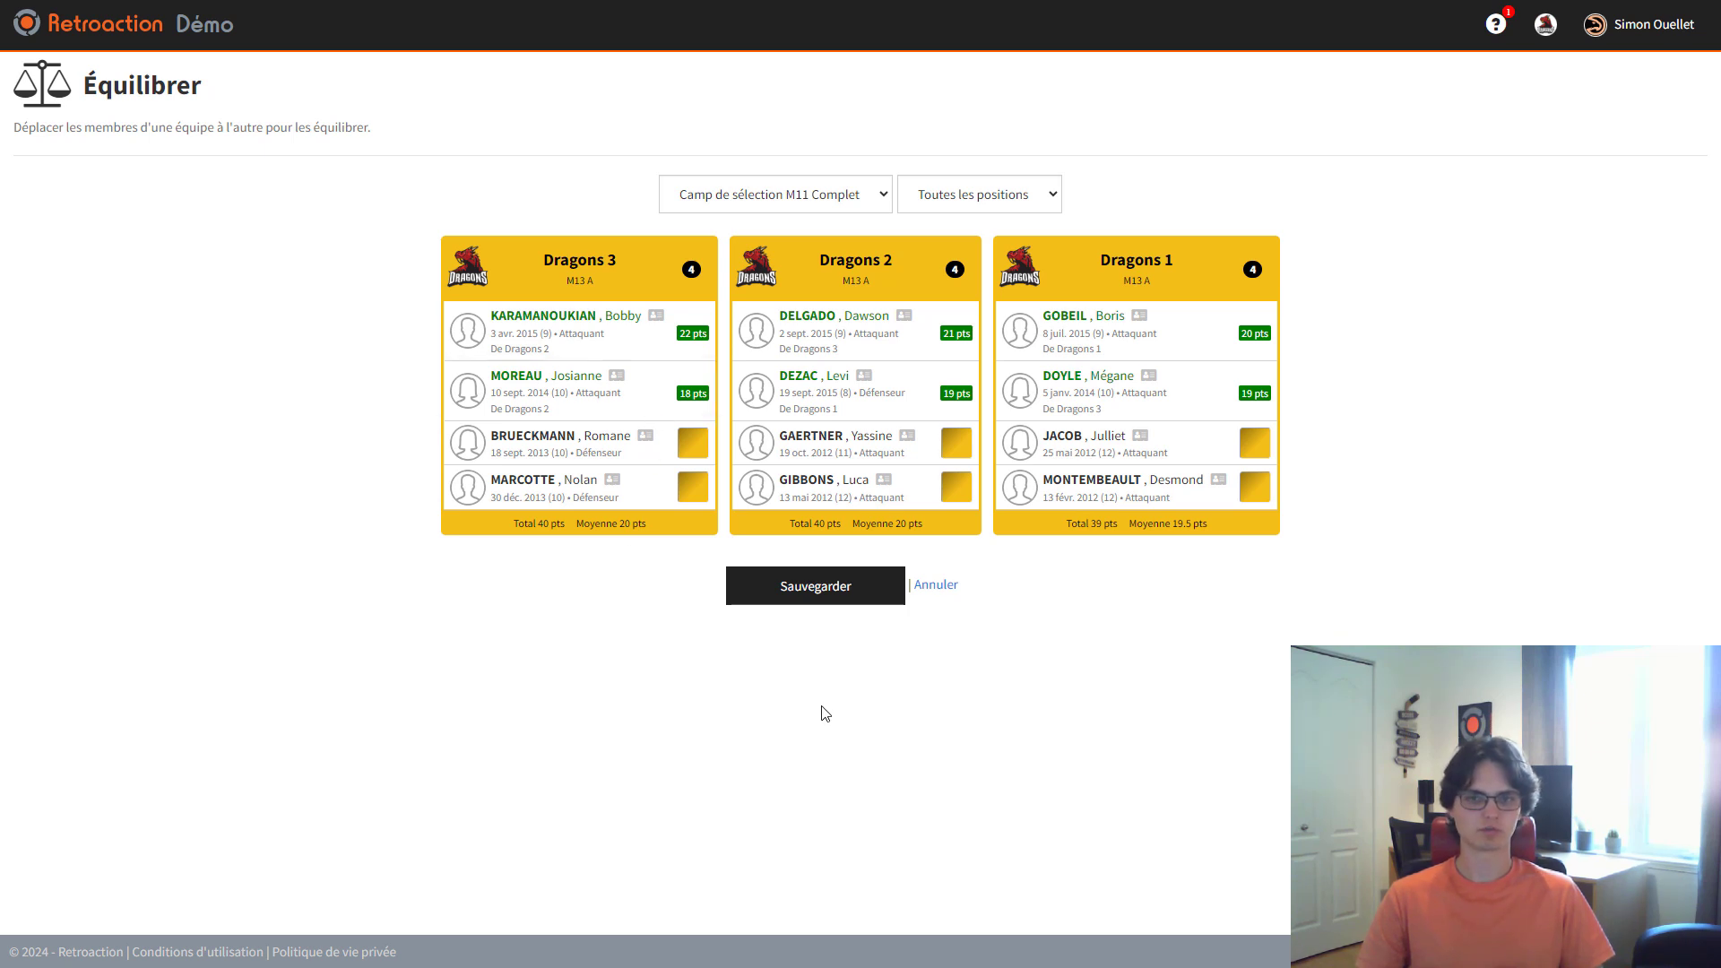
# Save the M13 A substitute distribution from the M11 A teams and decline notifying the affected members
pyautogui.click(828, 597)
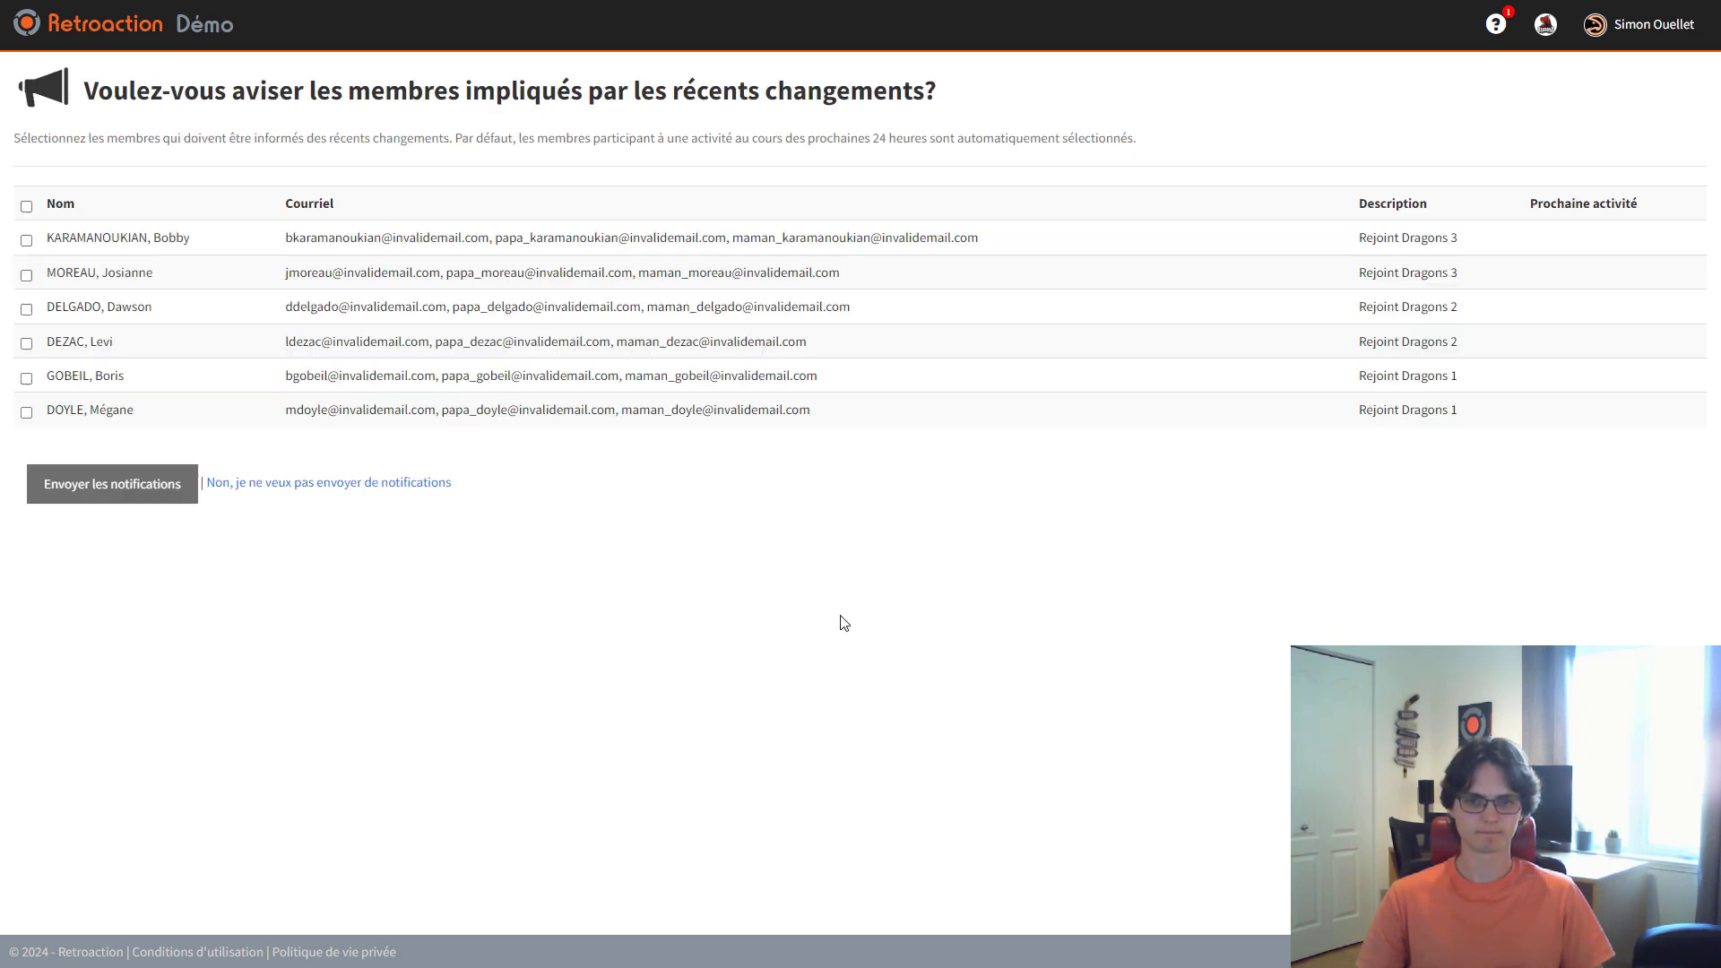
pyautogui.click(358, 489)
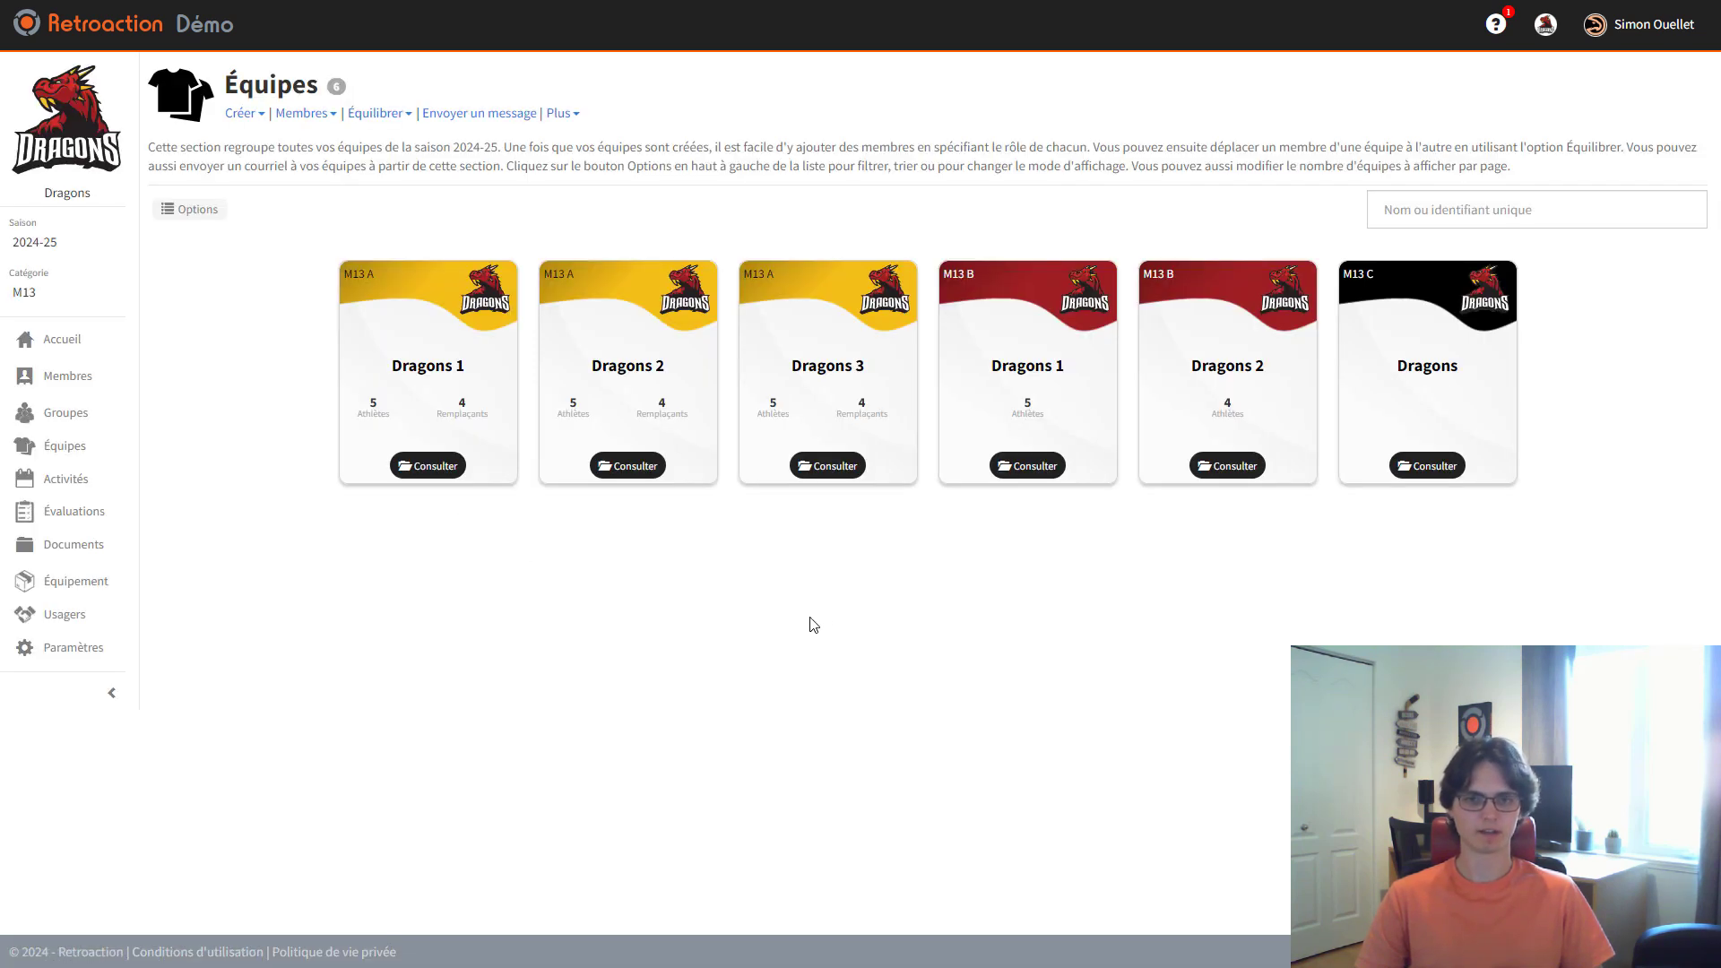